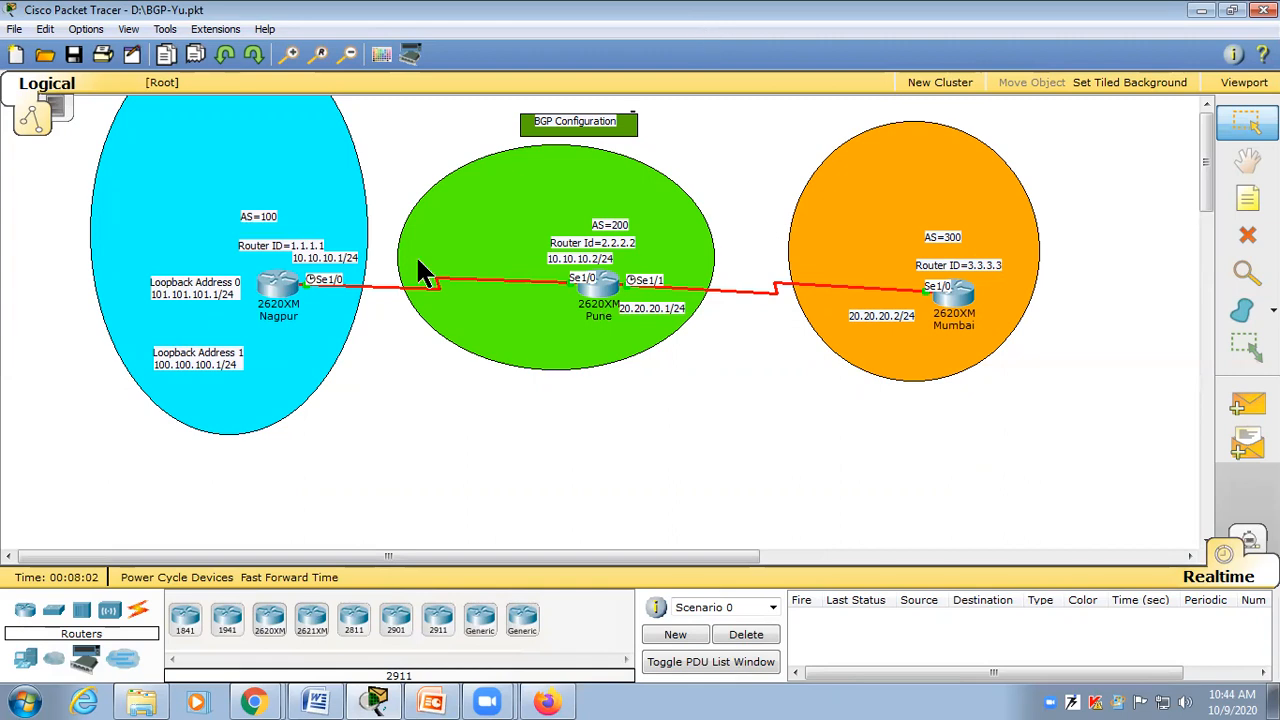
{"action": "left_click", "coordinate": [290, 285]}
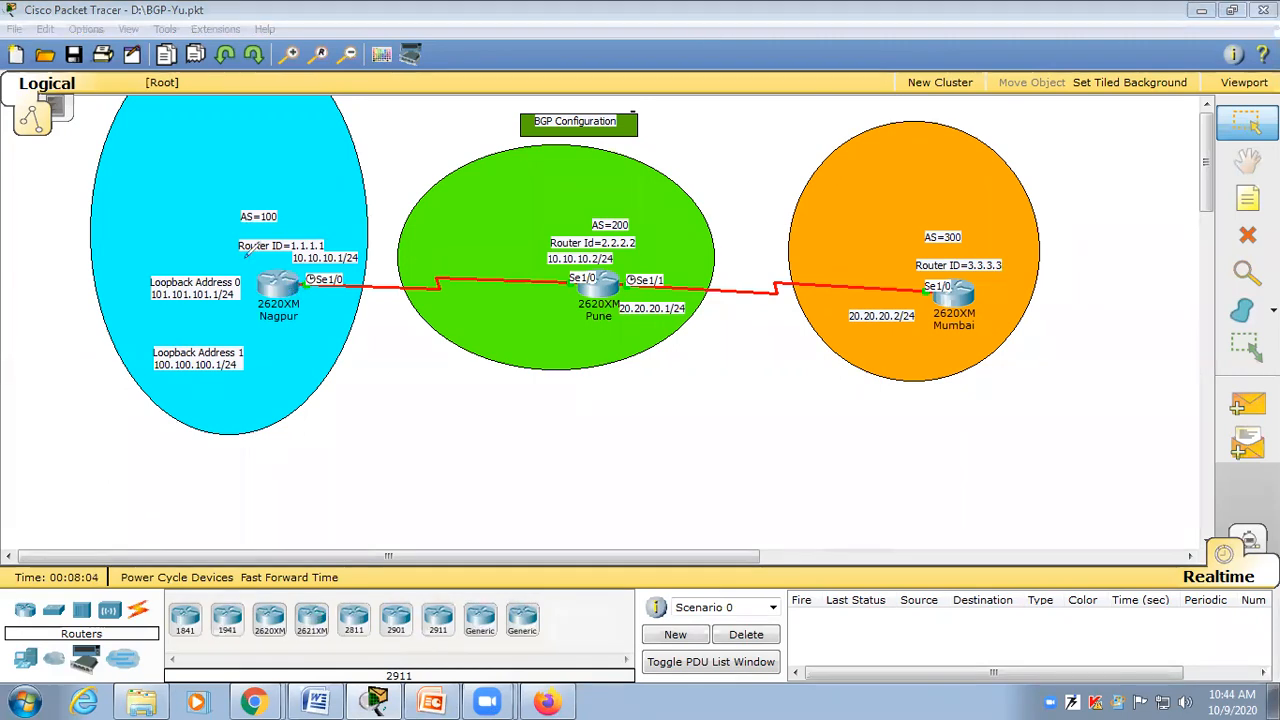
{"action": "mouse_move", "coordinate": [252, 243]}
{"action": "left_mouse_down"}
{"action": "mouse_move", "coordinate": [322, 252]}
{"action": "mouse_move", "coordinate": [340, 236]}
{"action": "mouse_move", "coordinate": [318, 222]}
{"action": "mouse_move", "coordinate": [254, 230]}
{"action": "mouse_move", "coordinate": [238, 248]}
{"action": "mouse_move", "coordinate": [252, 258]}
{"action": "mouse_move", "coordinate": [272, 245]}
{"action": "left_mouse_up"}
{"action": "left_click_drag", "start_coordinate": [350, 290], "coordinate": [575, 338]}
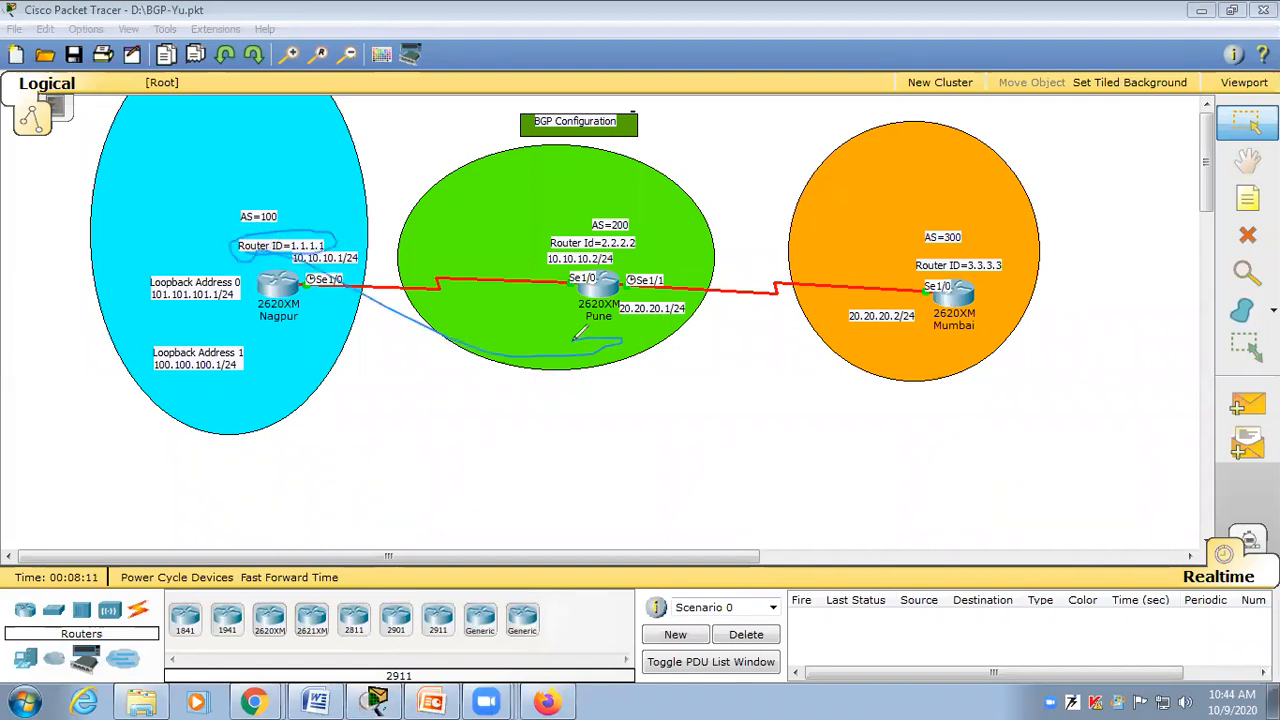
{"action": "mouse_move", "coordinate": [626, 246]}
{"action": "left_mouse_down"}
{"action": "mouse_move", "coordinate": [646, 246]}
{"action": "mouse_move", "coordinate": [632, 235]}
{"action": "mouse_move", "coordinate": [598, 246]}
{"action": "left_mouse_up"}
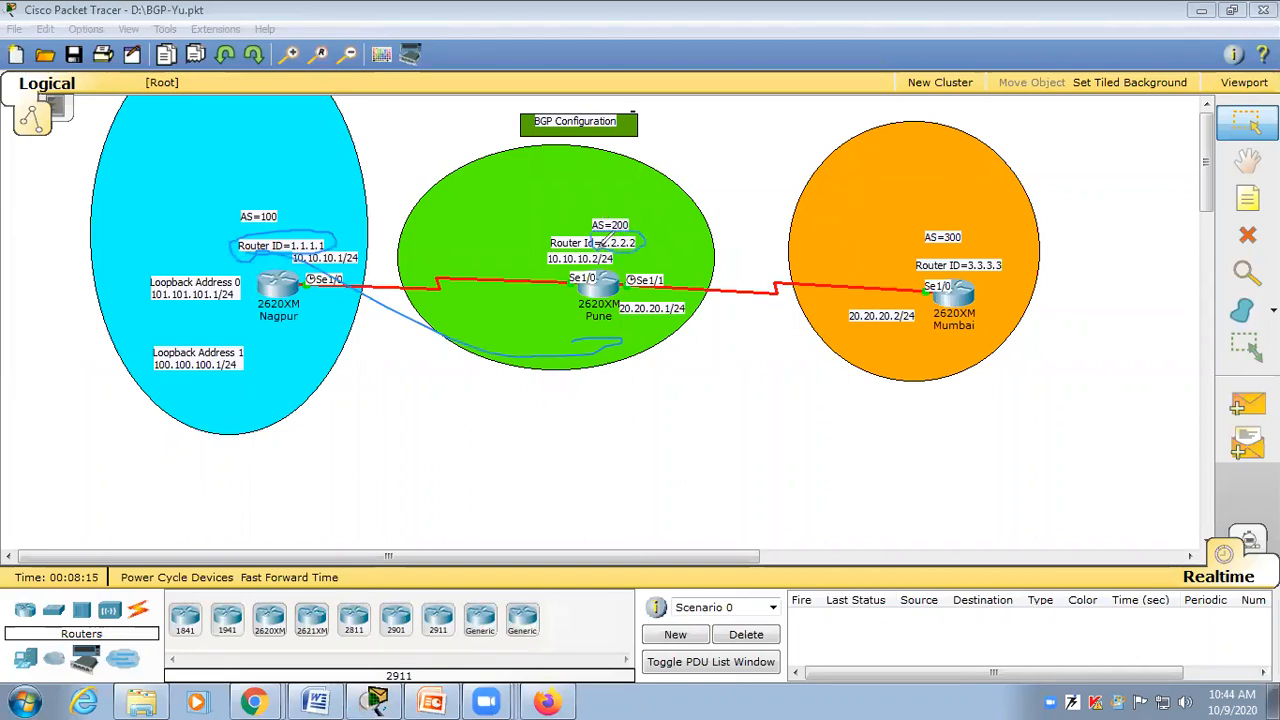
{"action": "mouse_move", "coordinate": [993, 252]}
{"action": "left_mouse_down"}
{"action": "mouse_move", "coordinate": [962, 268]}
{"action": "mouse_move", "coordinate": [994, 276]}
{"action": "mouse_move", "coordinate": [1008, 264]}
{"action": "left_mouse_up"}
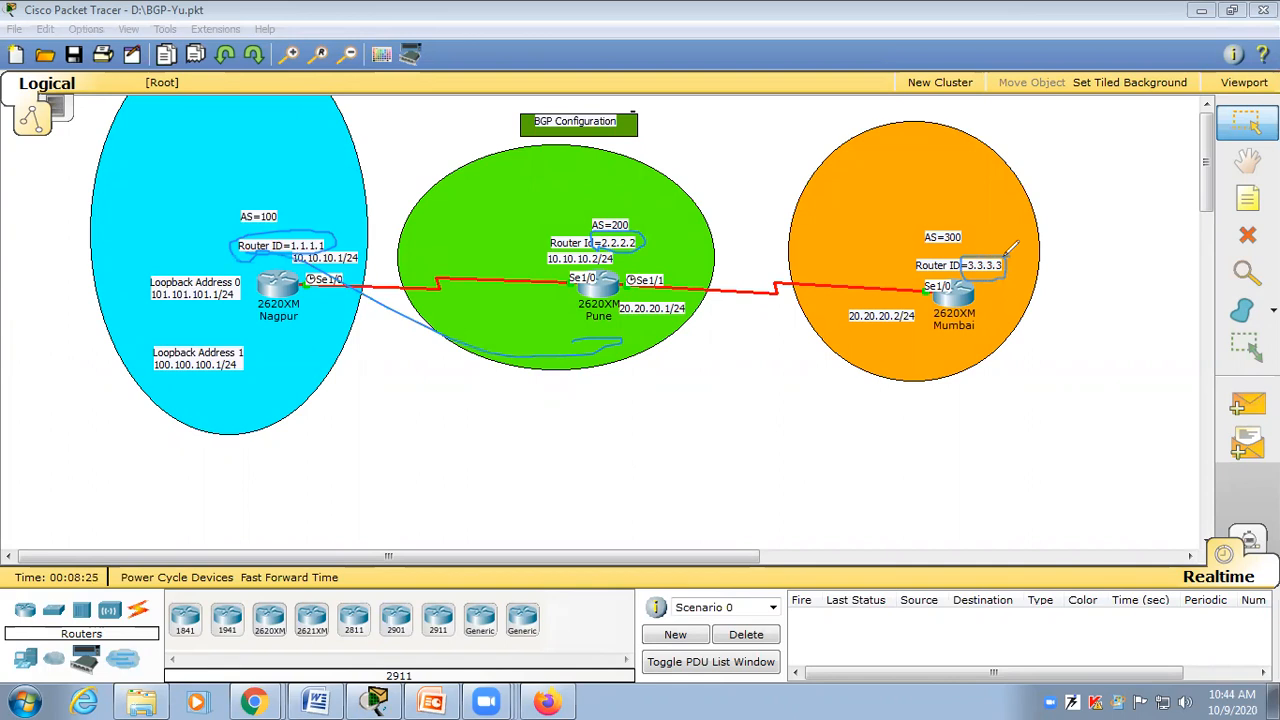
{"action": "mouse_move", "coordinate": [1005, 265]}
{"action": "left_mouse_down"}
{"action": "mouse_move", "coordinate": [712, 270]}
{"action": "mouse_move", "coordinate": [750, 262]}
{"action": "left_mouse_up"}
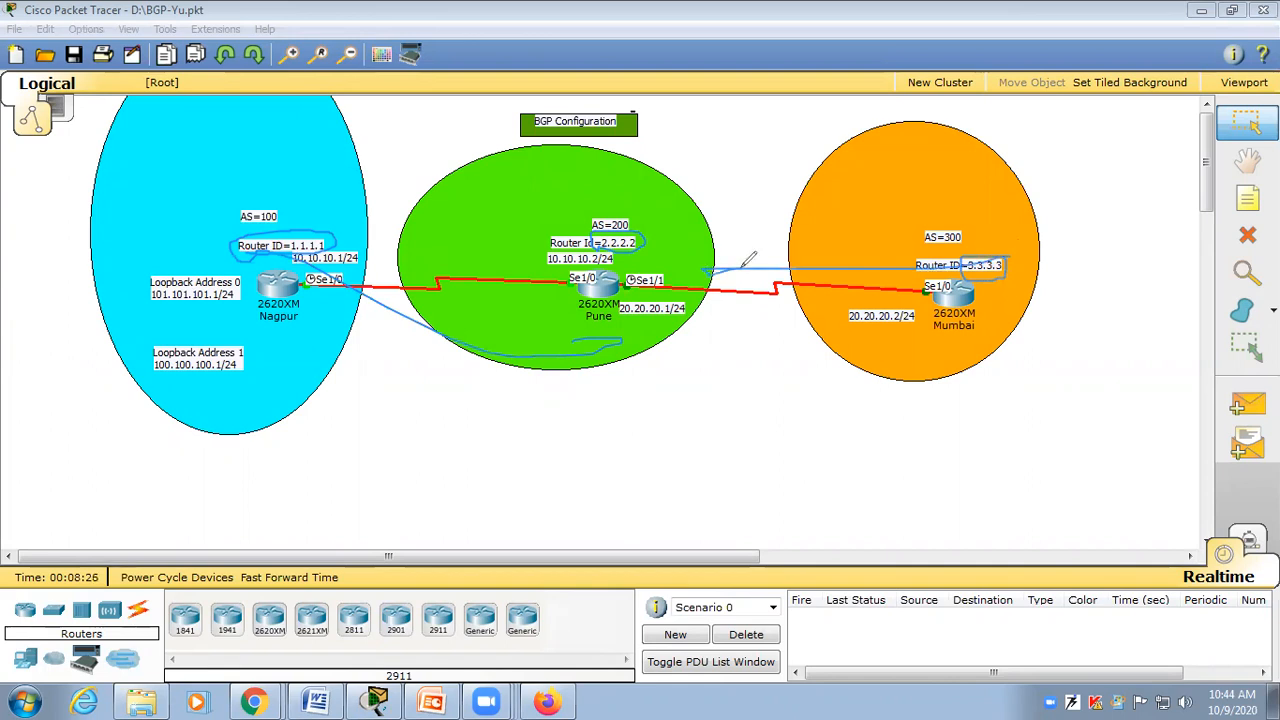
{"action": "key", "text": "e"}
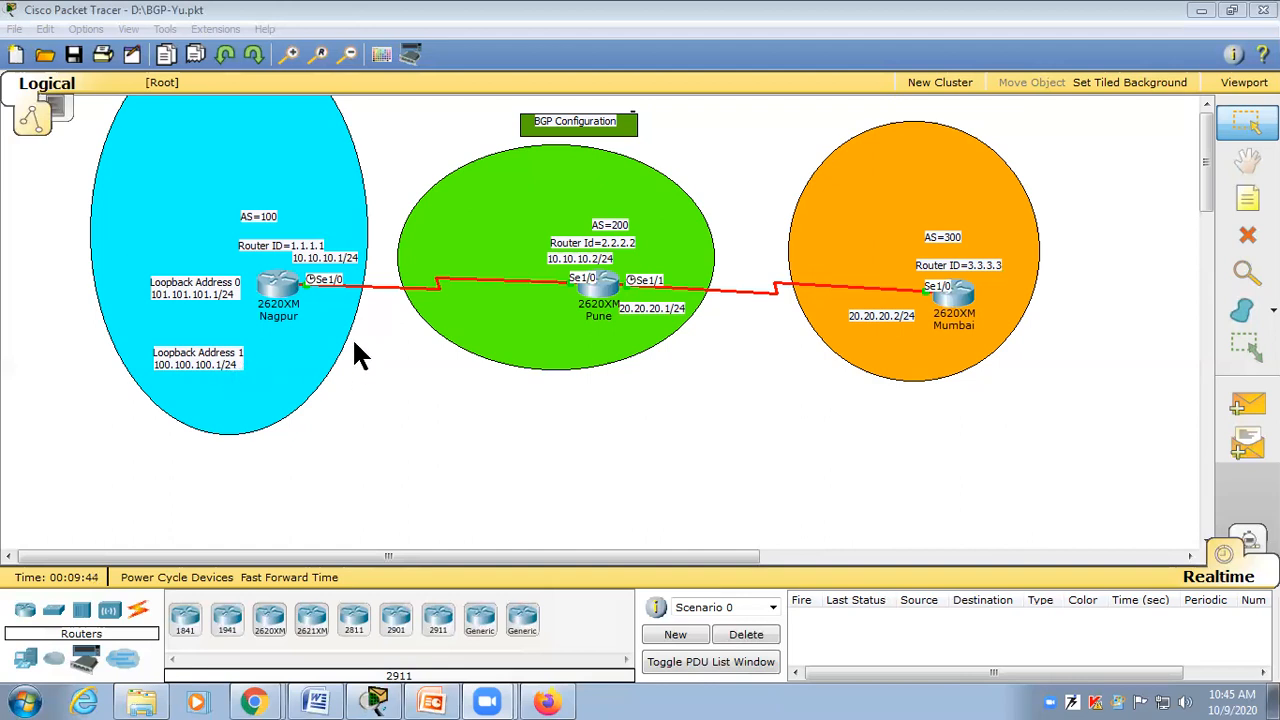
Step: Open the Nagpur router's command line and enter privileged EXEC mode
{"action": "left_click", "coordinate": [300, 306]}
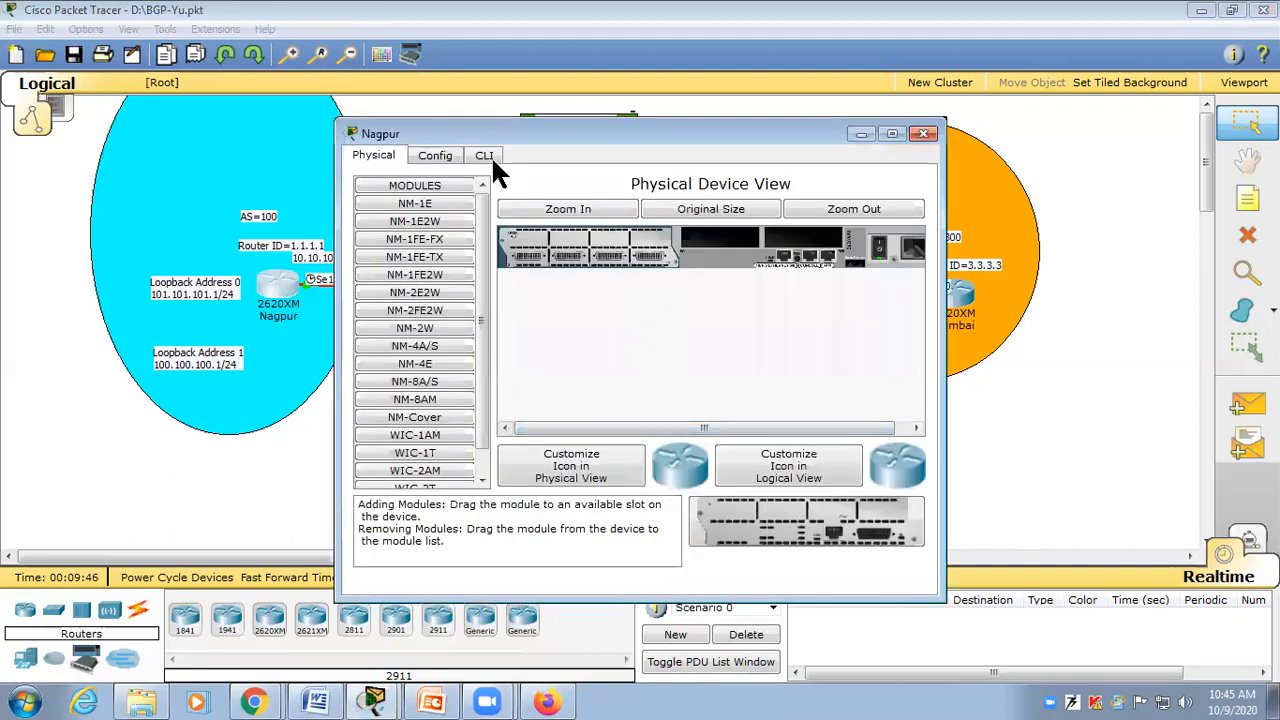
{"action": "left_click", "coordinate": [486, 155]}
{"action": "key", "text": "Return"}
{"action": "key", "text": "Return"}
{"action": "key", "text": "Return"}
{"action": "type", "text": "en"}
{"action": "key", "text": "Tab"}
{"action": "key", "text": "Return"}
{"action": "key", "text": "Return"}
{"action": "key", "text": "Return"}
Step: Show the Nagpur router's brief IP interface list and check the Serial1/0 entry
{"action": "type", "text": "sh ip"}
{"action": "key", "text": "BackSpace"}
{"action": "type", "text": "p in"}
{"action": "key", "text": "Tab"}
{"action": "type", "text": "br"}
{"action": "key", "text": "Tab"}
{"action": "key", "text": "Return"}
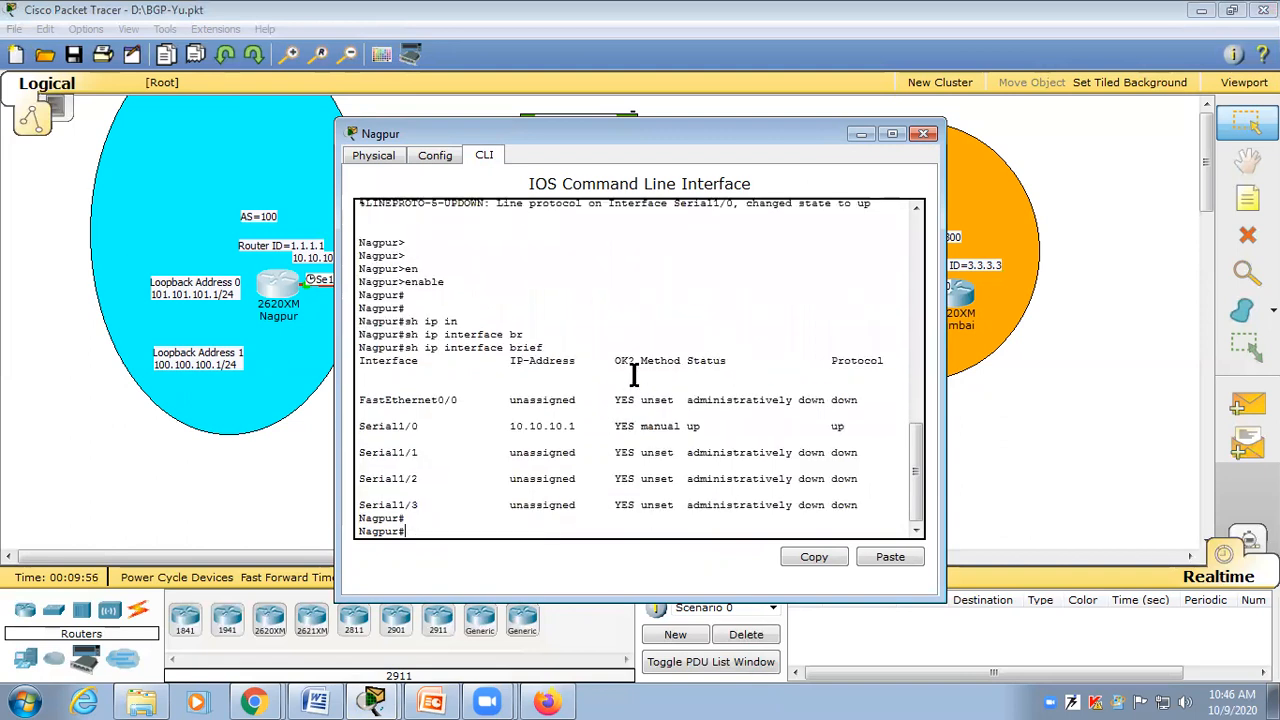
{"action": "left_click_drag", "start_coordinate": [358, 426], "coordinate": [846, 430]}
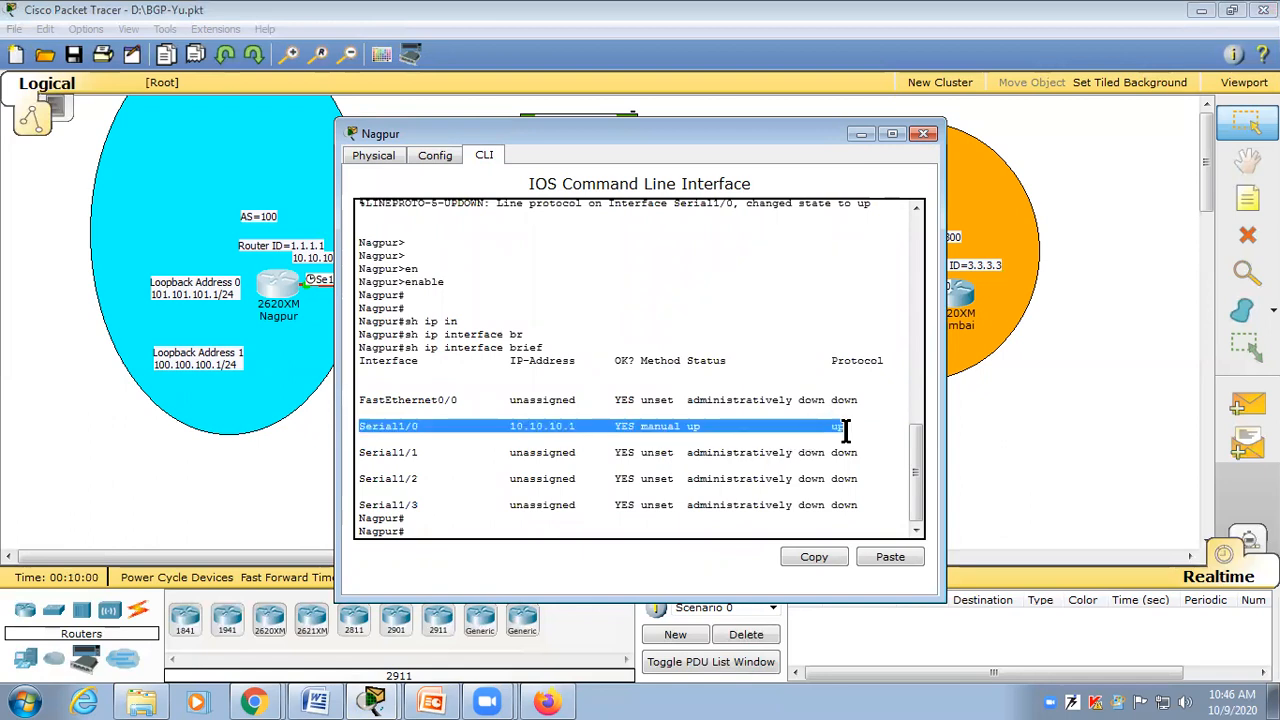
{"action": "left_click", "coordinate": [601, 450]}
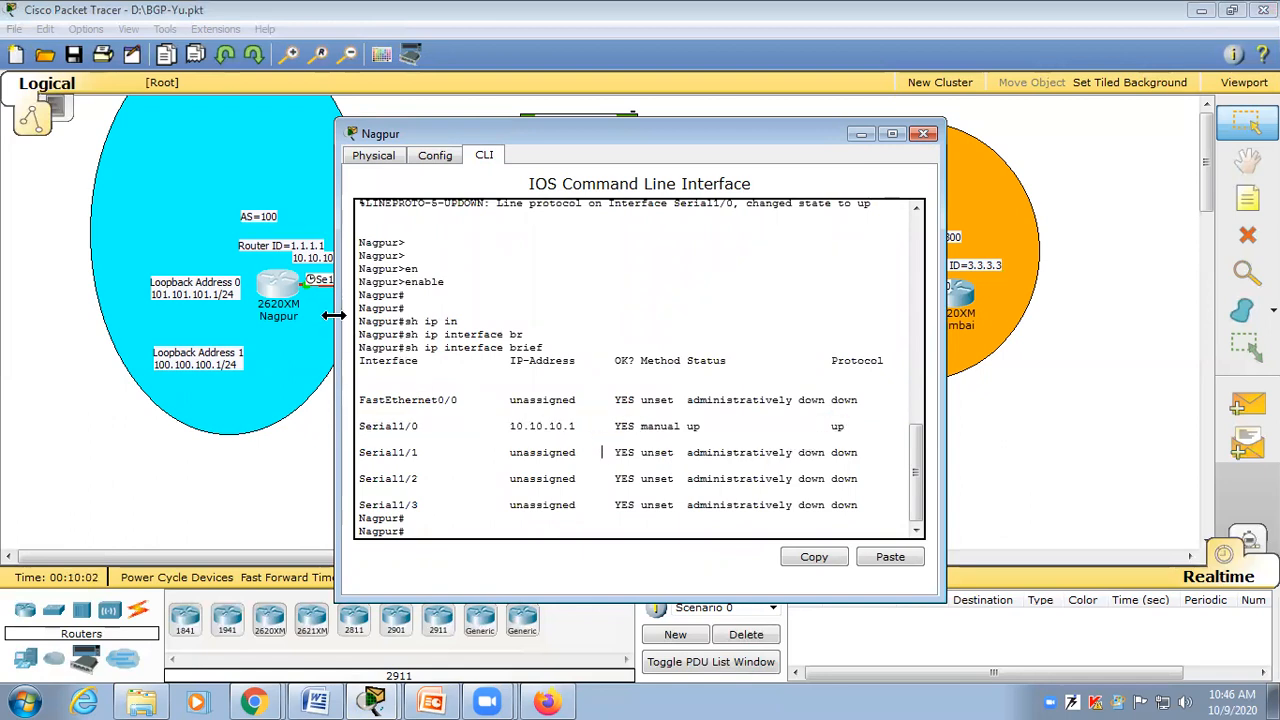
{"action": "left_click", "coordinate": [281, 279]}
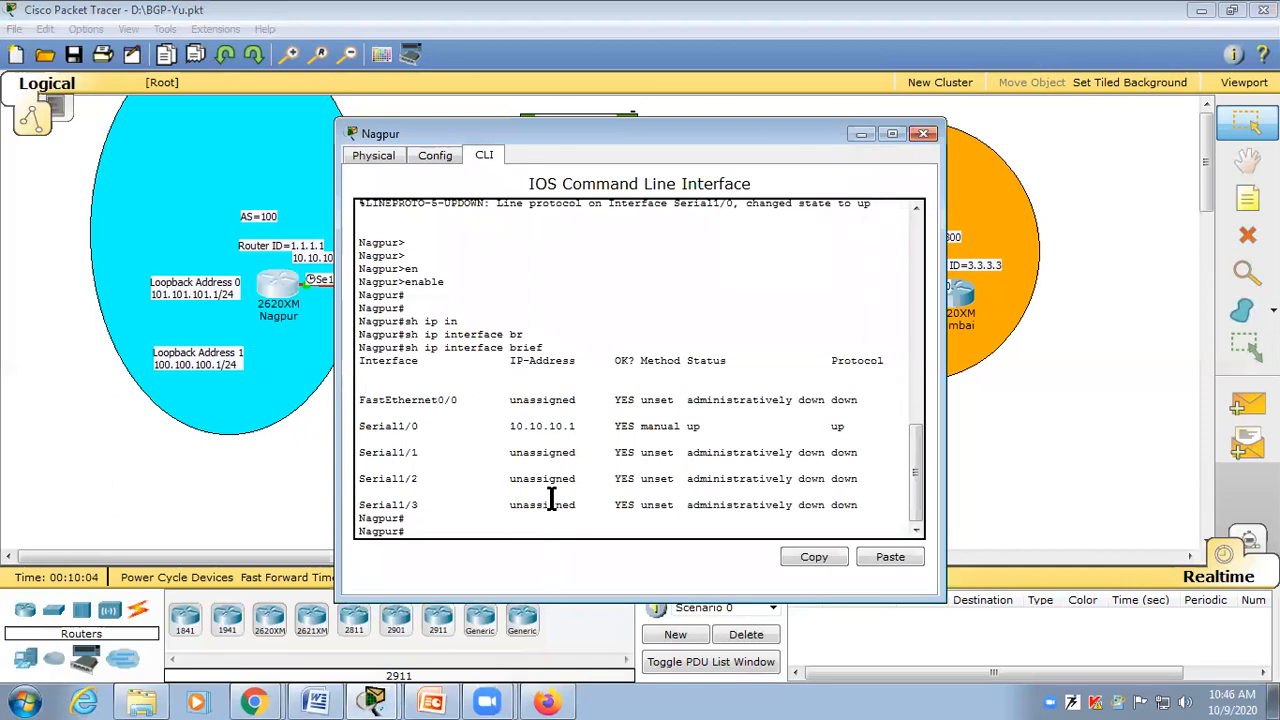
Step: Enter global configuration mode on the Nagpur router with conf terminal
{"action": "key", "text": "Return"}
{"action": "key", "text": "Return"}
{"action": "key", "text": "Return"}
{"action": "key", "text": "Return"}
{"action": "type", "text": "conf t"}
{"action": "key", "text": "Return"}
{"action": "key", "text": "Return"}
{"action": "key", "text": "Return"}
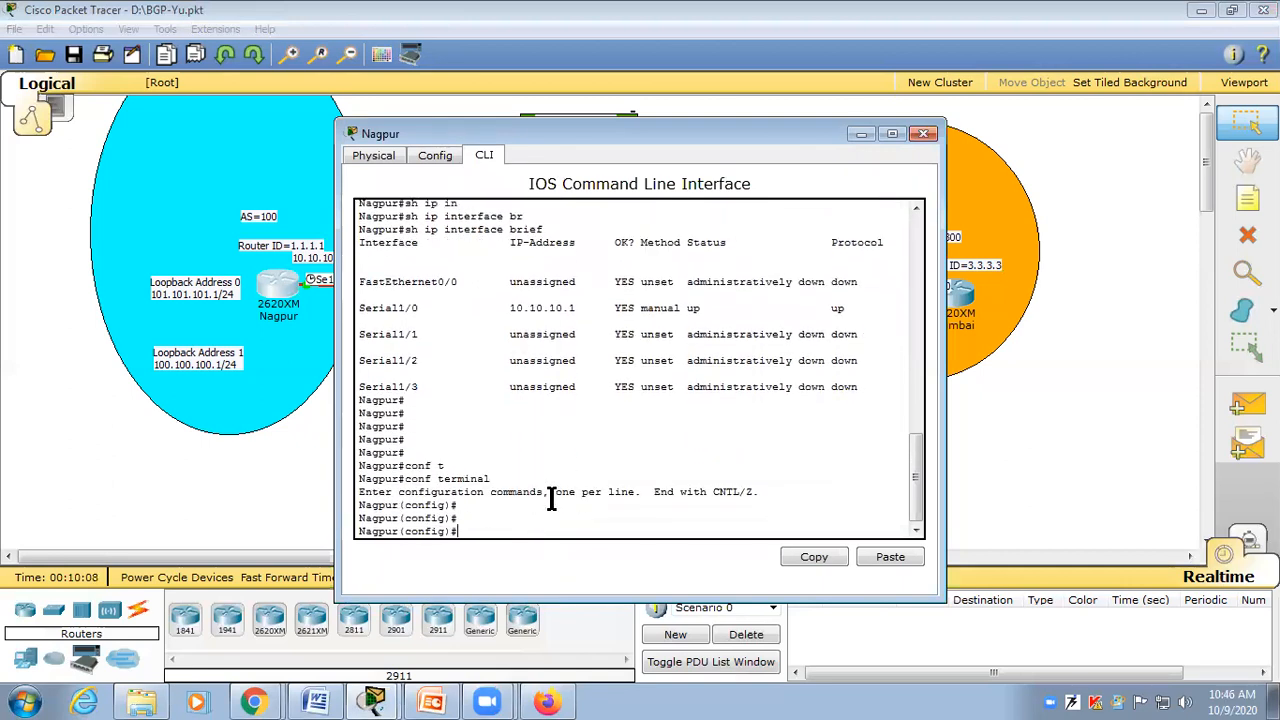
Step: Create the loopback 0 interface on the Nagpur router and stay in its interface configuration
{"action": "type", "text": "in"}
{"action": "key", "text": "Tab"}
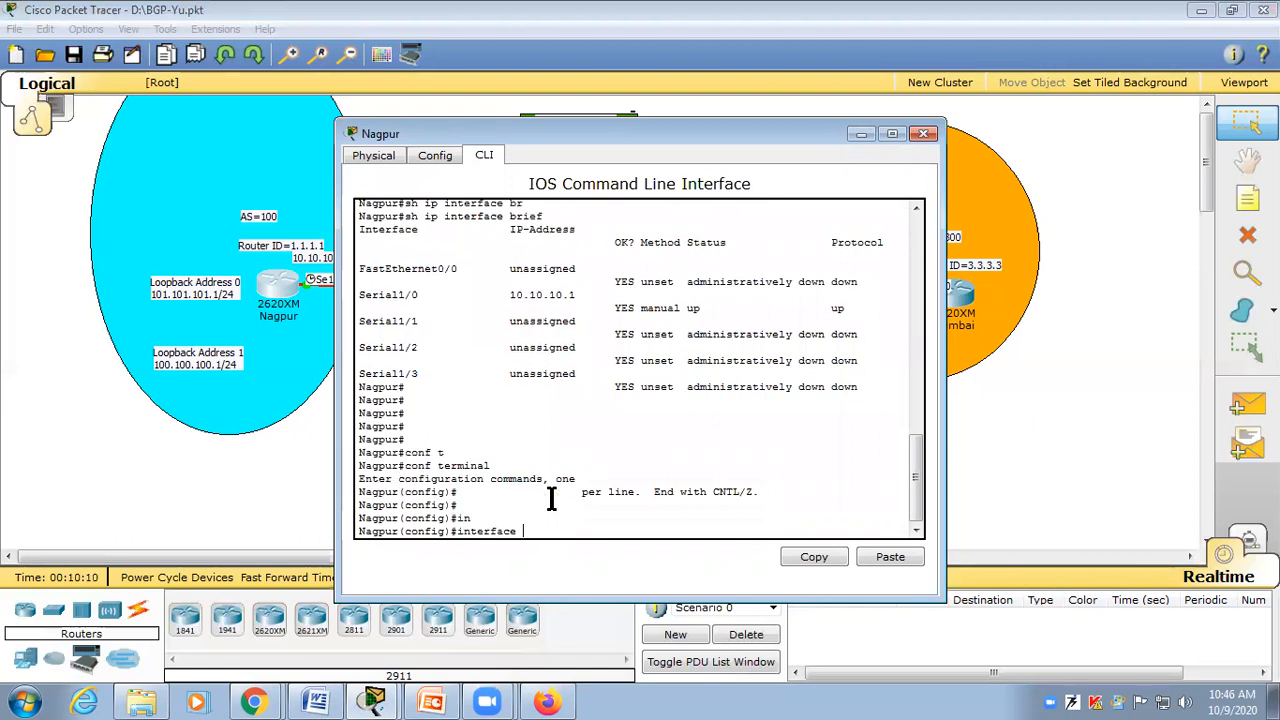
{"action": "type", "text": "lo"}
{"action": "key", "text": "Tab"}
{"action": "type", "text": "0"}
{"action": "key", "text": "Return"}
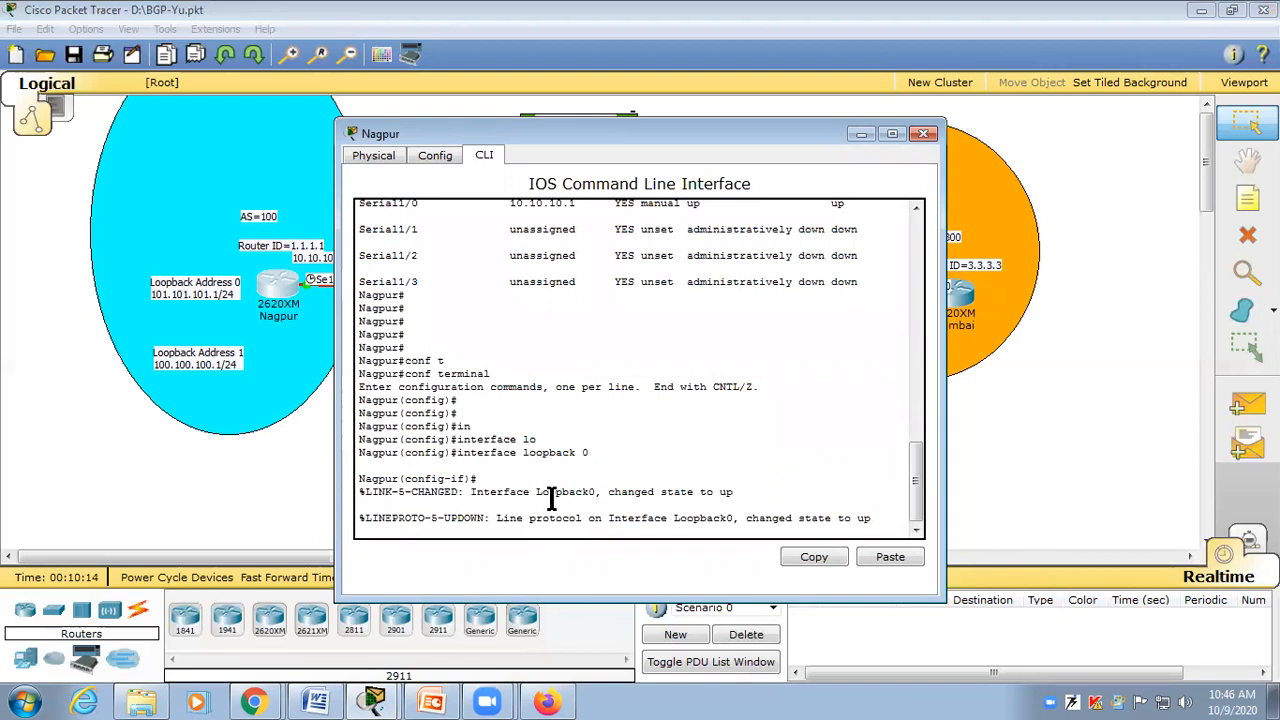
{"action": "left_click_drag", "start_coordinate": [410, 518], "coordinate": [857, 518]}
{"action": "left_click", "coordinate": [507, 523]}
{"action": "key", "text": "Return"}
{"action": "key", "text": "Return"}
{"action": "key", "text": "Return"}
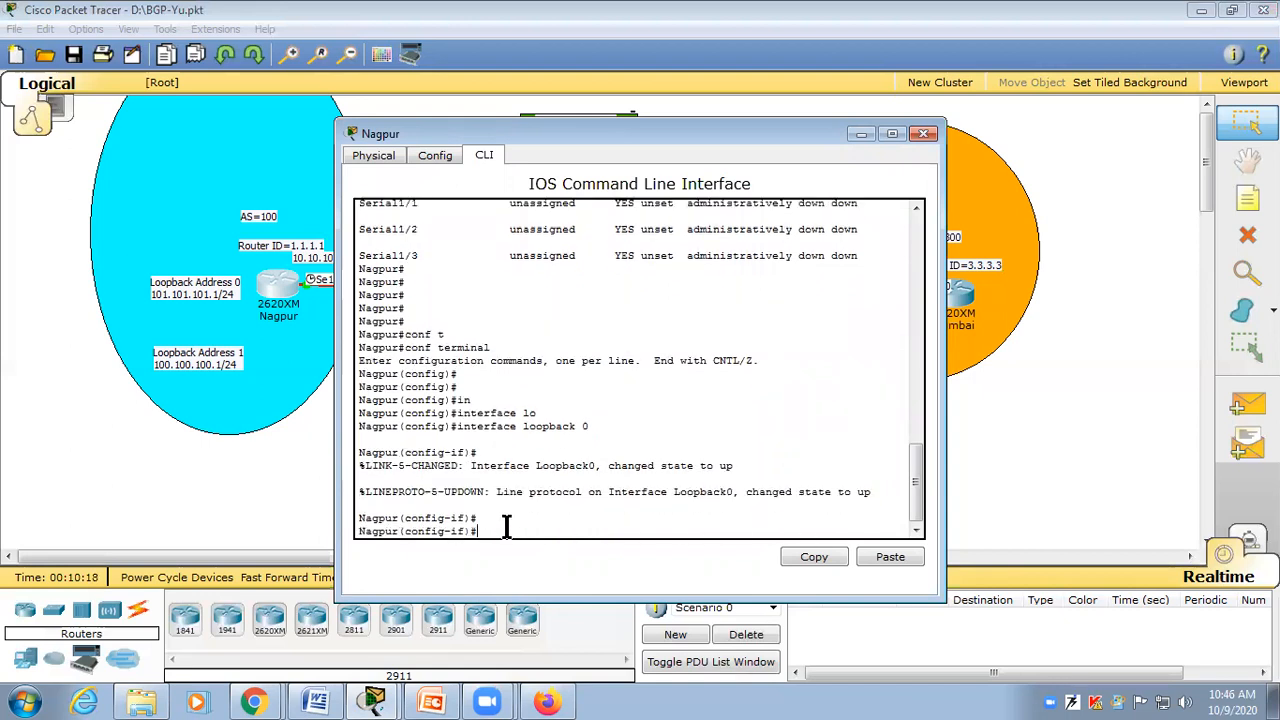
Step: Assign IP address 101.101.101.1 with mask 255.255.255.0 to loopback 0 and enable the interface
{"action": "type", "text": "ip a"}
{"action": "key", "text": "Tab"}
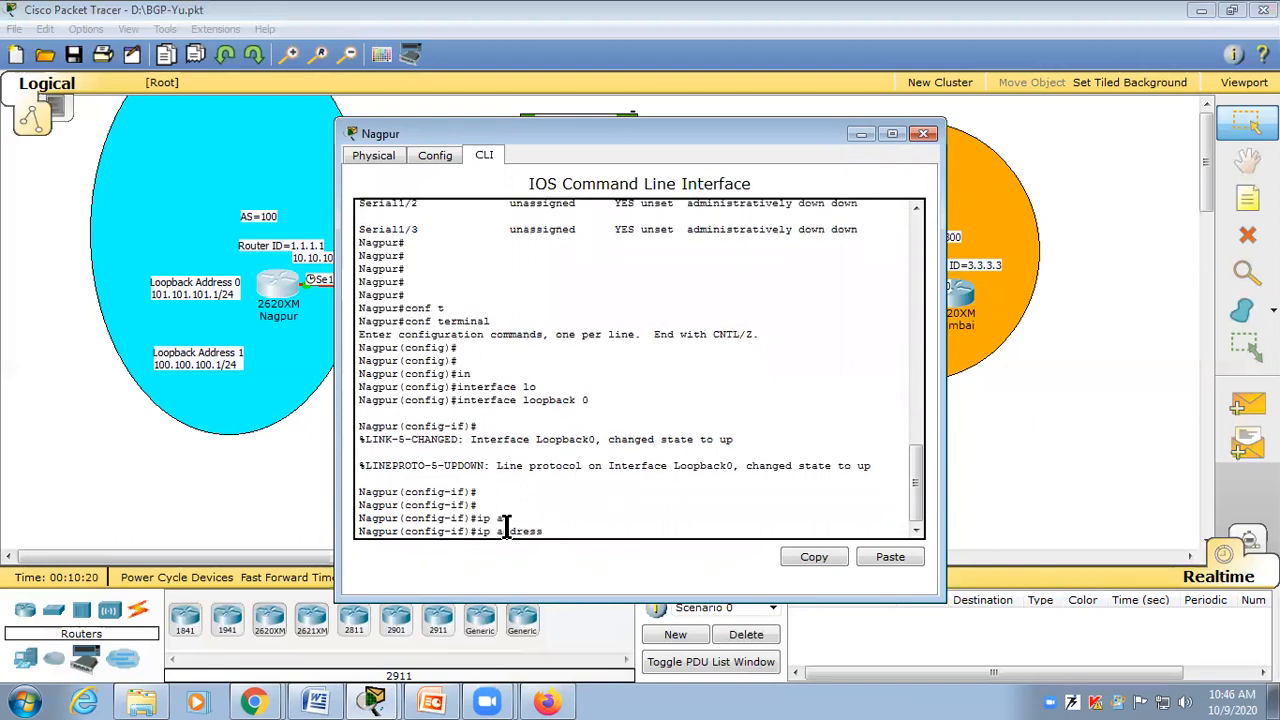
{"action": "type", "text": "101.101.101.1 255.255.255.0"}
{"action": "key", "text": "Return"}
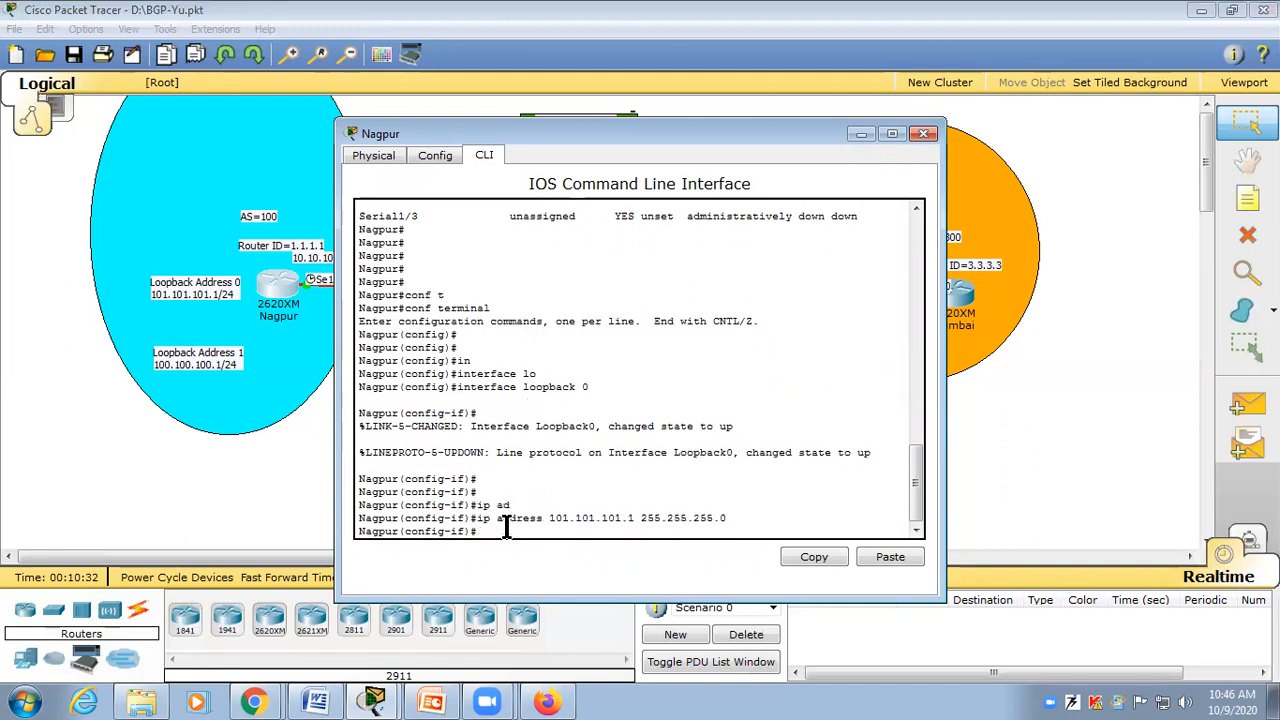
{"action": "type", "text": "no sh"}
{"action": "key", "text": "Tab"}
{"action": "key", "text": "Return"}
{"action": "key", "text": "Return"}
{"action": "key", "text": "Return"}
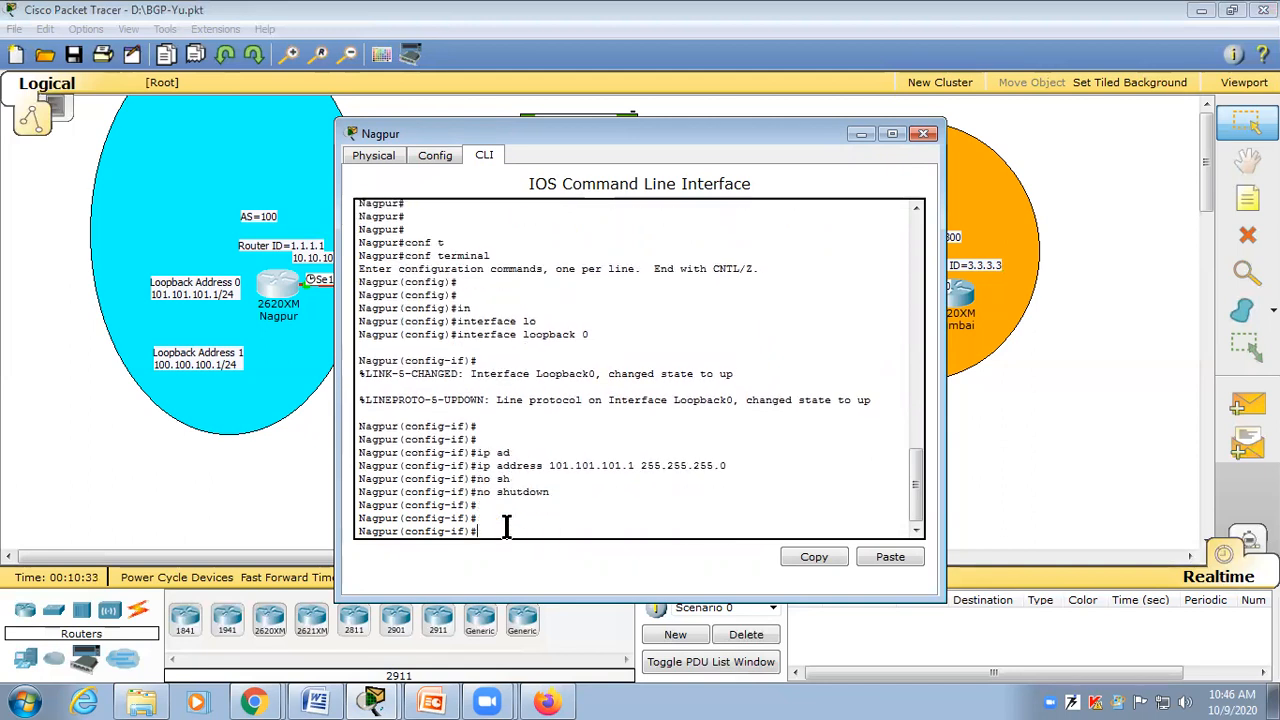
Step: Leave the loopback 0 configuration and create the loopback 1 interface
{"action": "type", "text": "exit"}
{"action": "key", "text": "Return"}
{"action": "key", "text": "Return"}
{"action": "key", "text": "Return"}
{"action": "type", "text": "in"}
{"action": "key", "text": "Tab"}
{"action": "type", "text": "lo"}
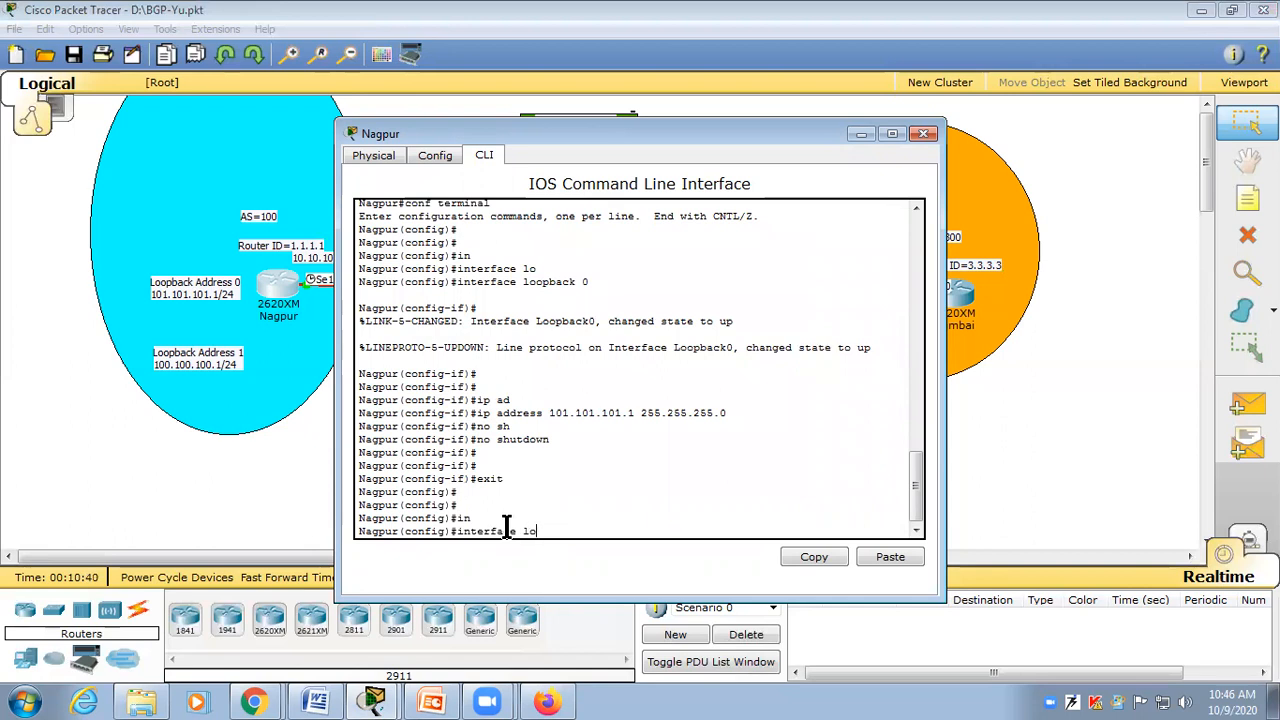
{"action": "key", "text": "Tab"}
{"action": "type", "text": "1"}
{"action": "key", "text": "Return"}
Step: Assign IP address 100.100.100.1 with mask 255.255.255.0 to loopback 1 and enable the interface
{"action": "type", "text": "ip a"}
{"action": "key", "text": "Tab"}
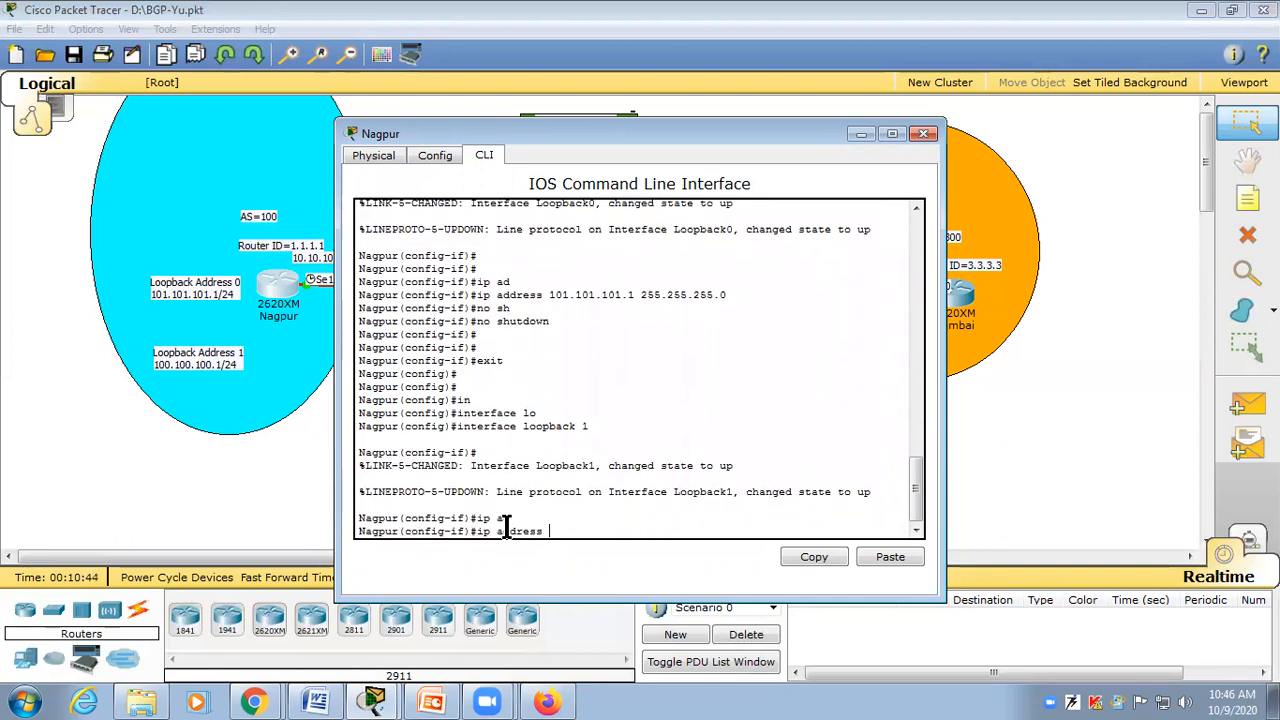
{"action": "type", "text": "100.100.100.1 25"}
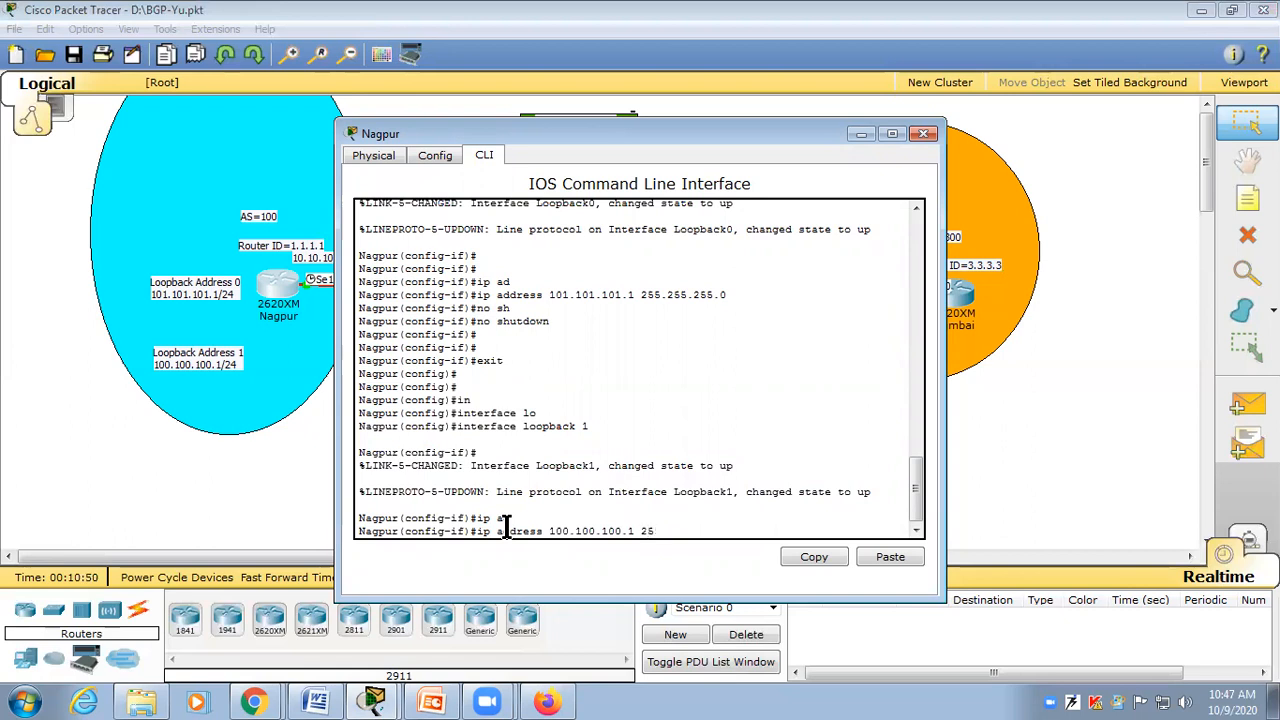
{"action": "type", "text": "5.255.255.0"}
{"action": "key", "text": "Return"}
{"action": "type", "text": "no sh"}
{"action": "key", "text": "Tab"}
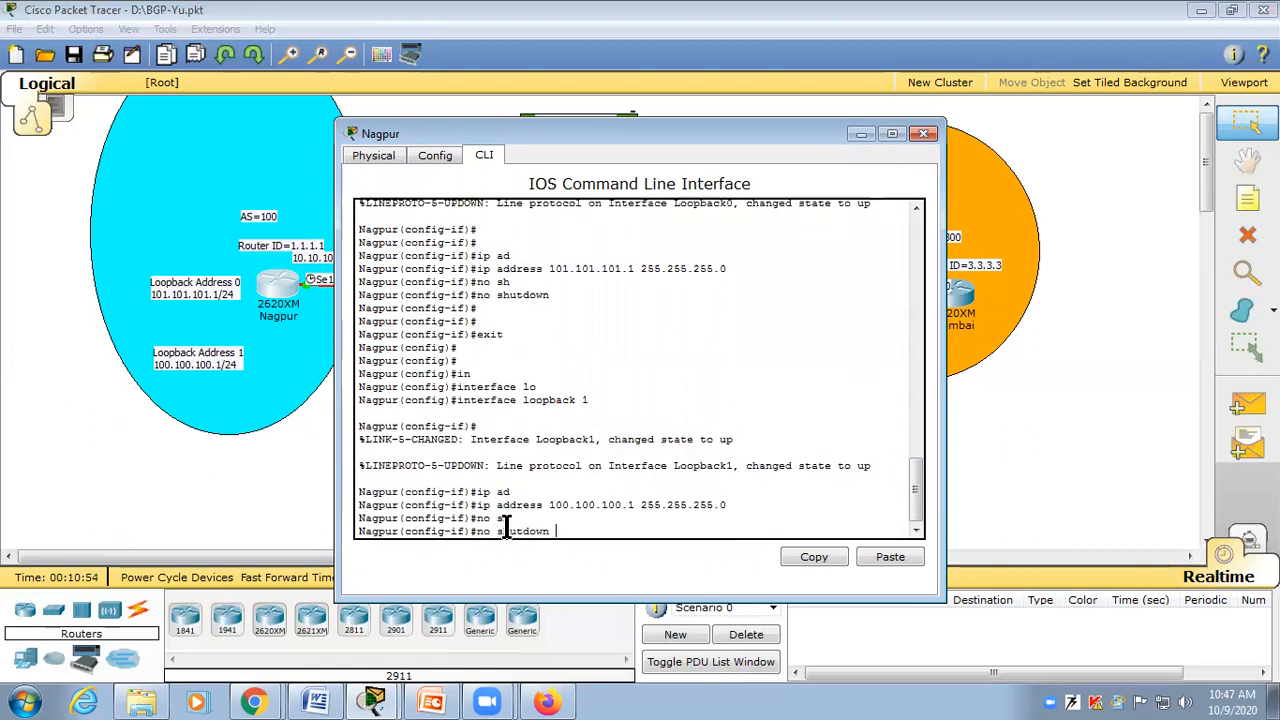
{"action": "key", "text": "Return"}
{"action": "key", "text": "Return"}
{"action": "key", "text": "Return"}
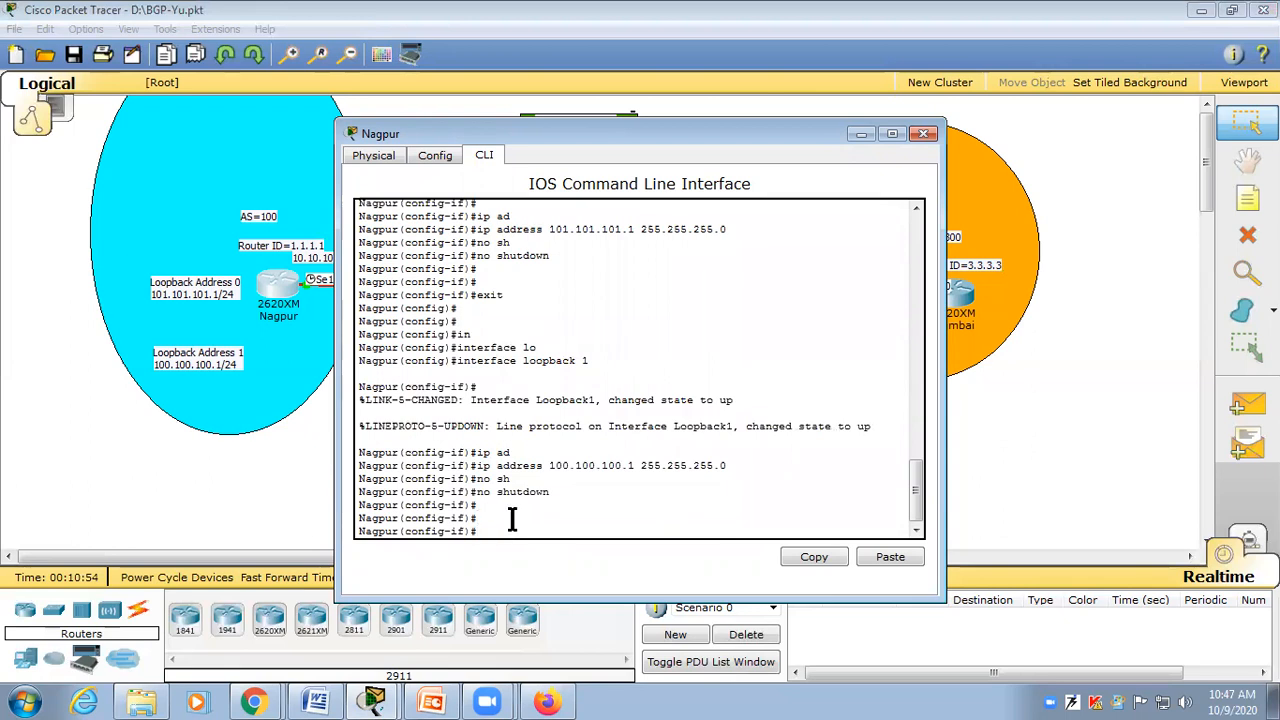
{"action": "key", "text": "Return"}
{"action": "key", "text": "Return"}
{"action": "key", "text": "Return"}
Step: Exit interface and global configuration back to privileged EXEC mode on the Nagpur router
{"action": "type", "text": "exit"}
{"action": "key", "text": "Return"}
{"action": "key", "text": "Return"}
{"action": "key", "text": "Return"}
{"action": "type", "text": "exit"}
{"action": "key", "text": "Return"}
{"action": "key", "text": "Return"}
{"action": "key", "text": "Return"}
Step: Show the brief IP interface list again and check the Loopback0 and Loopback1 entries
{"action": "type", "text": "sh"}
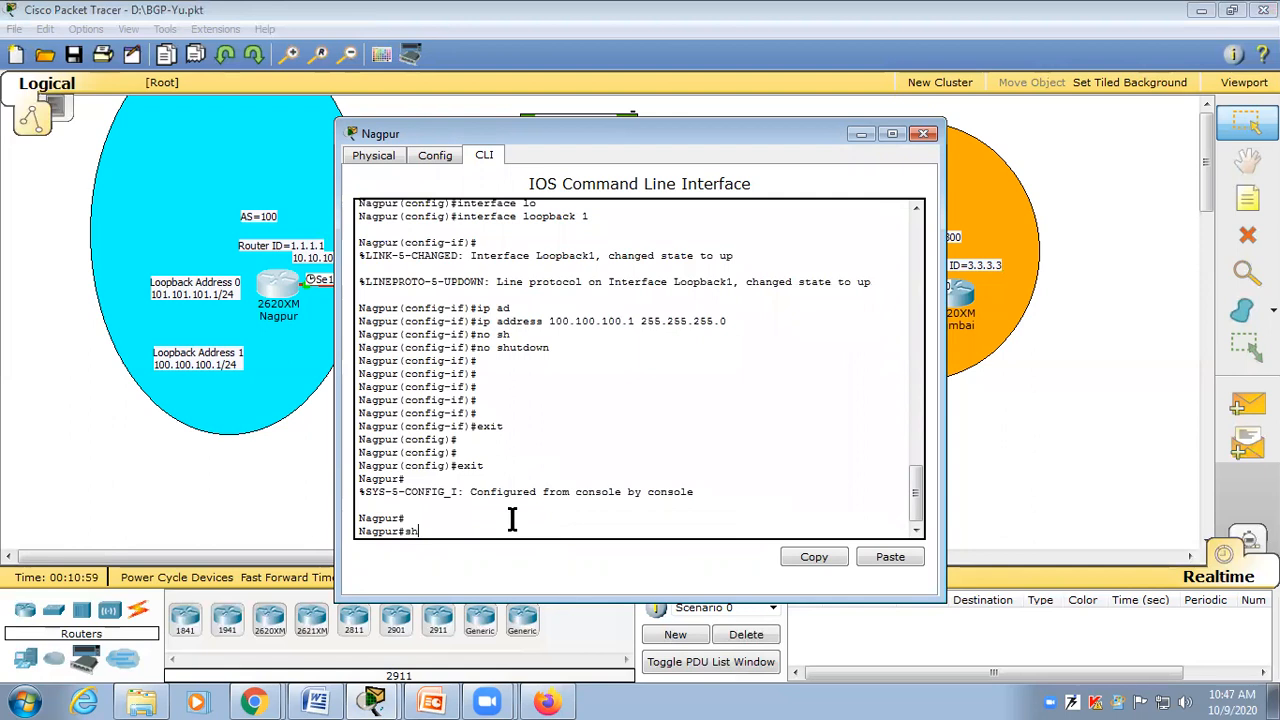
{"action": "type", "text": " ip in"}
{"action": "key", "text": "Tab"}
{"action": "type", "text": "b"}
{"action": "key", "text": "Tab"}
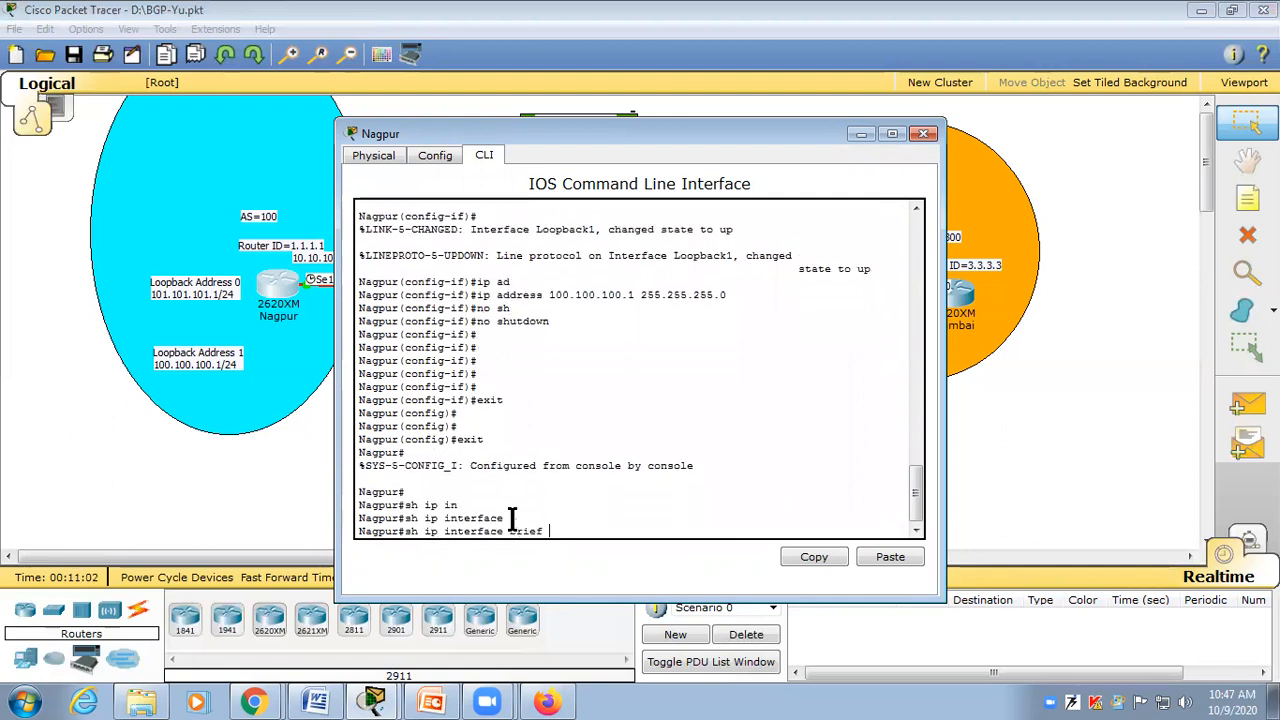
{"action": "key", "text": "Return"}
{"action": "left_click_drag", "start_coordinate": [848, 518], "coordinate": [361, 490]}
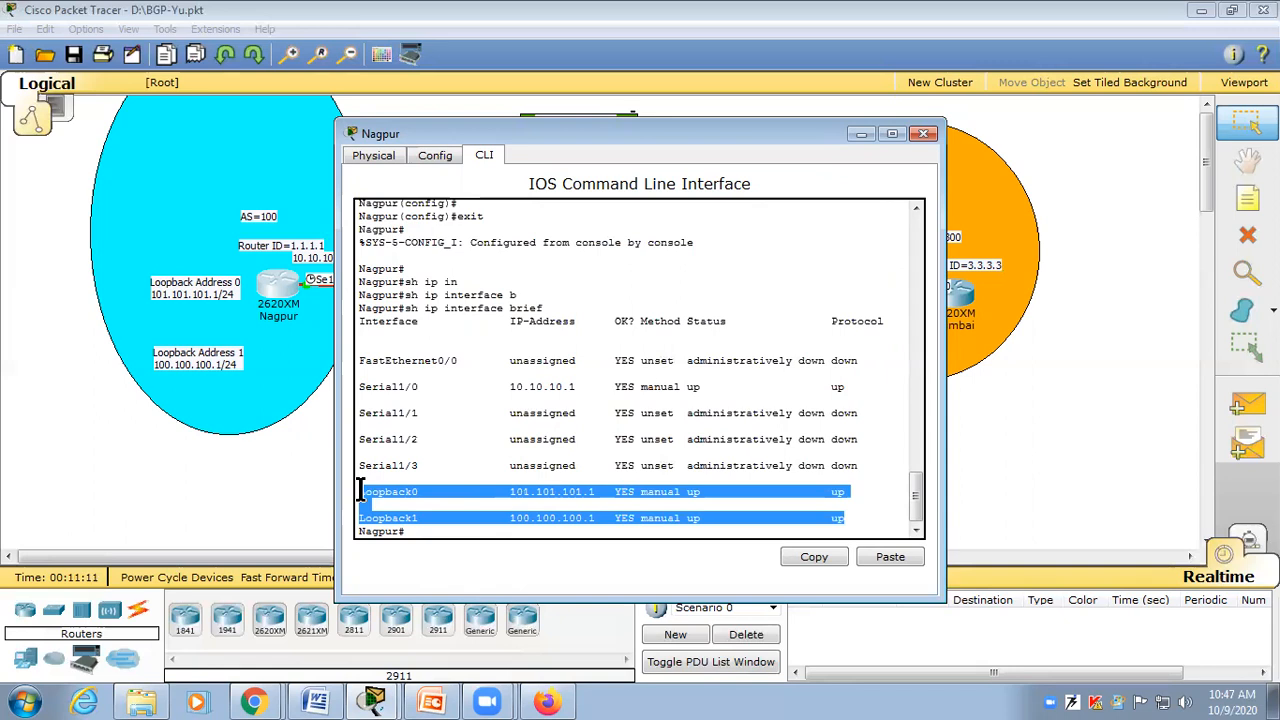
{"action": "left_click", "coordinate": [304, 470]}
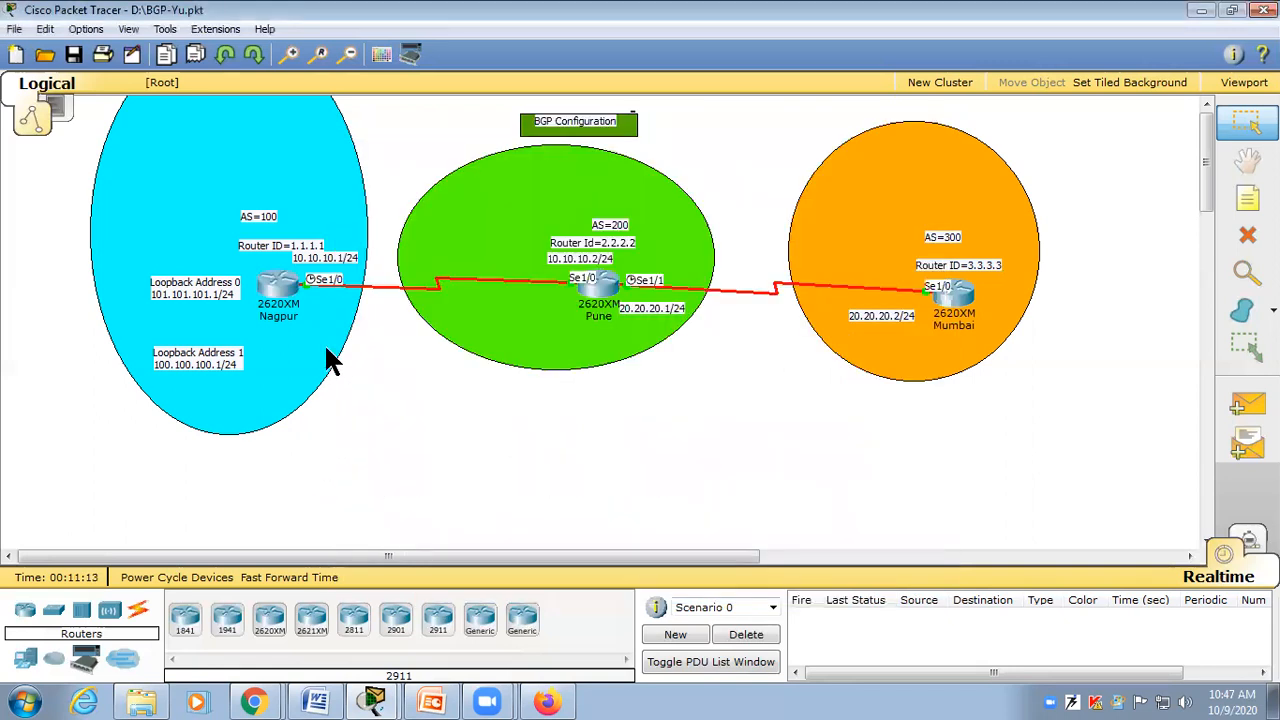
Step: Return to the Nagpur router's command line and enter global configuration mode
{"action": "left_click", "coordinate": [294, 300]}
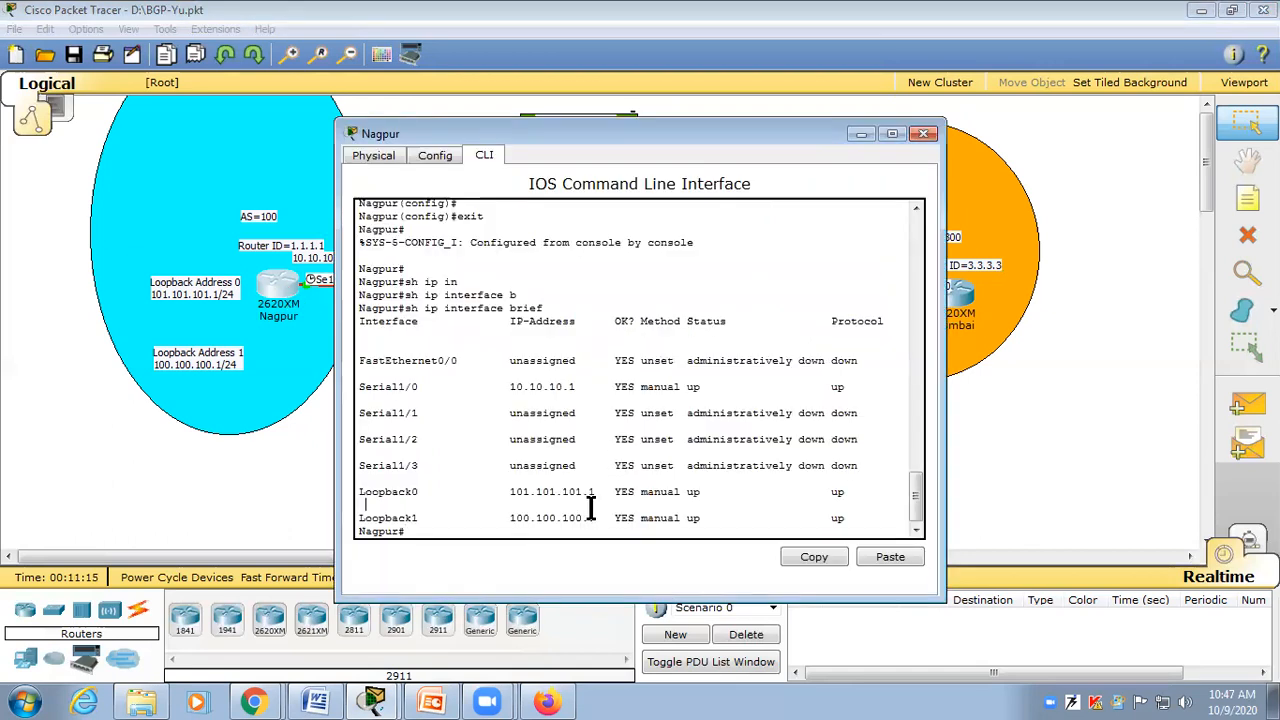
{"action": "key", "text": "Return"}
{"action": "key", "text": "Return"}
{"action": "type", "text": "conf terminal"}
{"action": "key", "text": "Tab"}
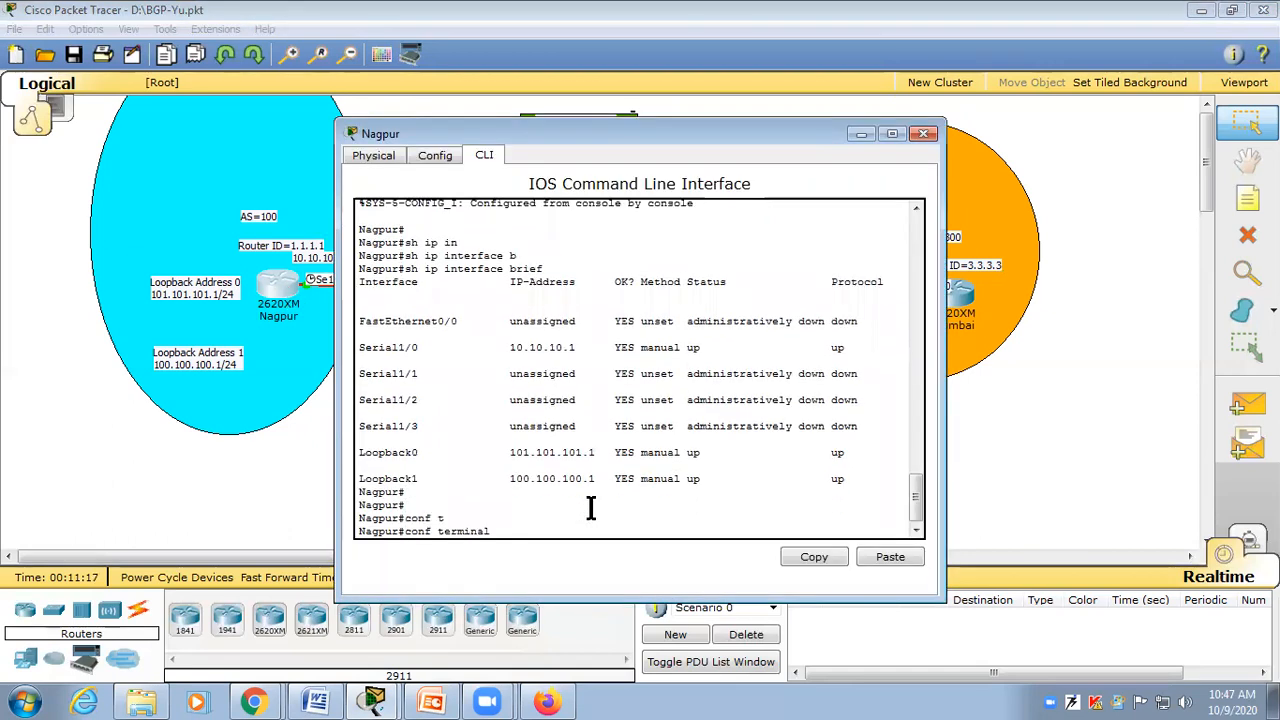
{"action": "key", "text": "Return"}
{"action": "key", "text": "Return"}
{"action": "key", "text": "Return"}
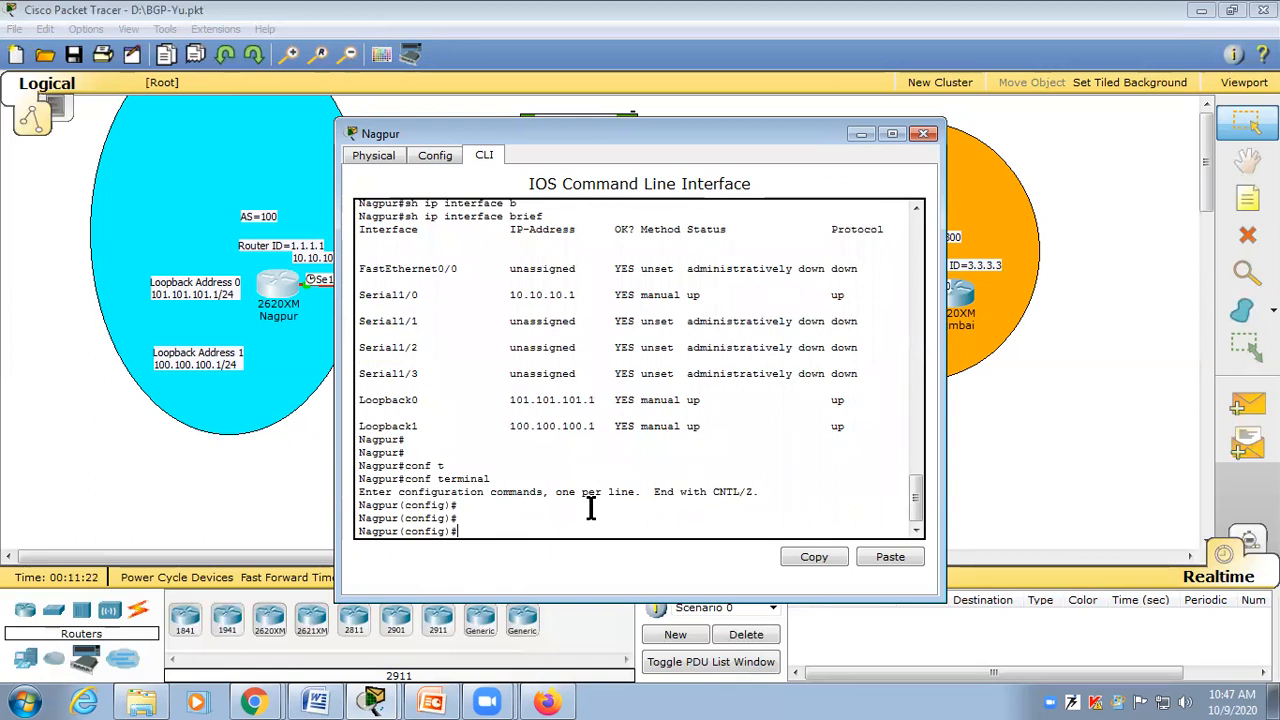
Step: Try to run router bgp without an autonomous system number
{"action": "type", "text": "rou"}
{"action": "key", "text": "Tab"}
{"action": "type", "text": "bg"}
{"action": "key", "text": "Tab"}
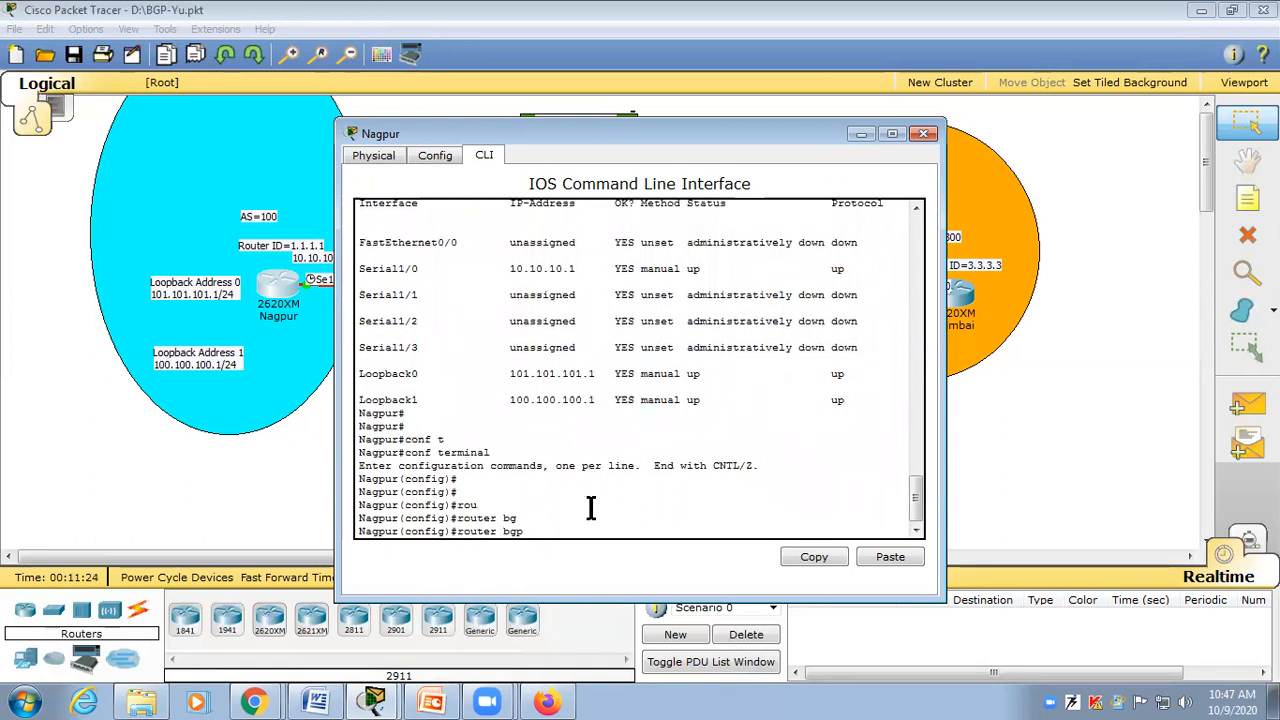
{"action": "key", "text": "Return"}
{"action": "key", "text": "Return"}
{"action": "key", "text": "Return"}
Step: Display the inline help for the argument that router bgp expects
{"action": "key", "text": "Up"}
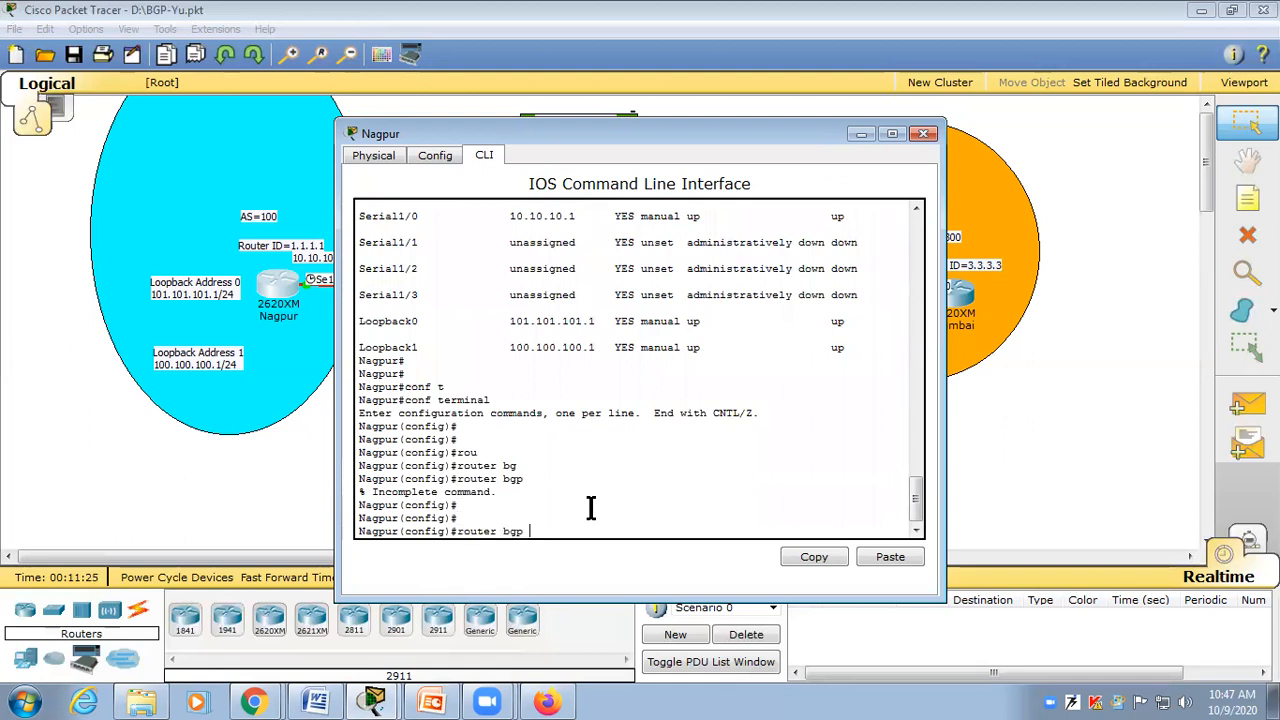
{"action": "type", "text": "?"}
{"action": "key", "text": "Return"}
{"action": "left_click_drag", "start_coordinate": [358, 478], "coordinate": [529, 477]}
{"action": "left_click", "coordinate": [529, 477]}
{"action": "left_click", "coordinate": [485, 528]}
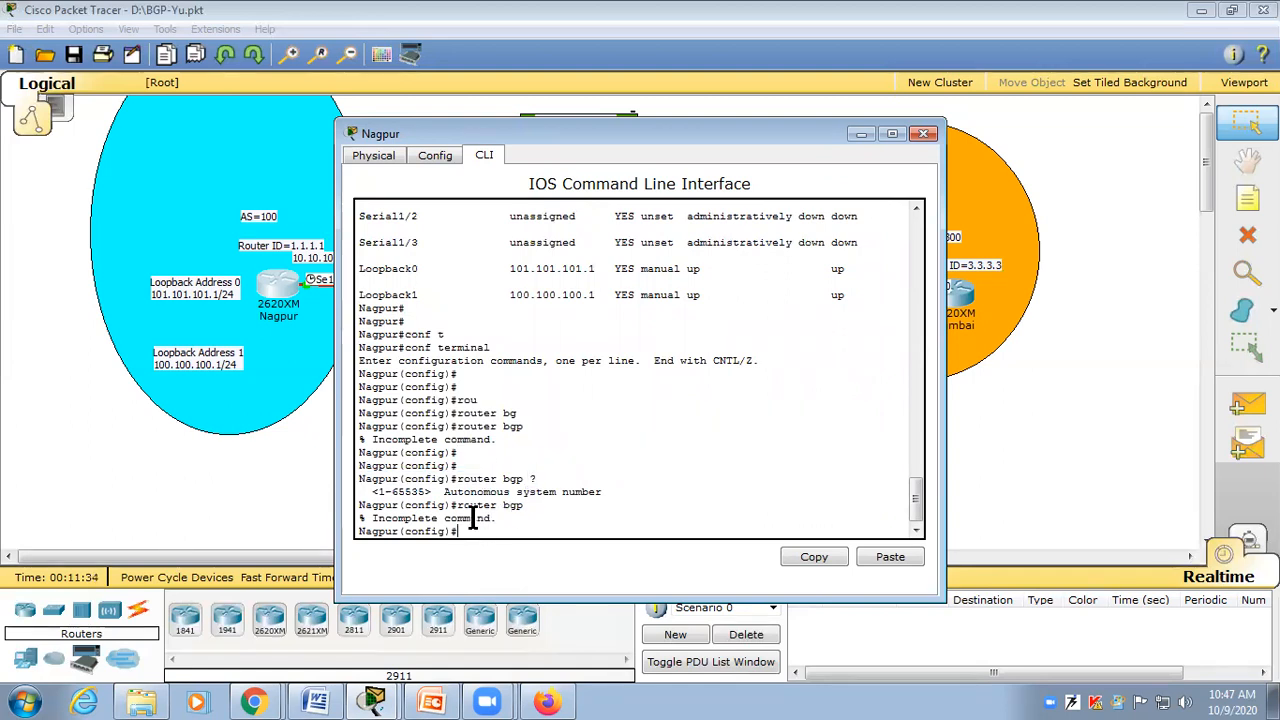
Step: Start BGP routing on the Nagpur router for autonomous system 100
{"action": "key", "text": "Up"}
{"action": "type", "text": "100"}
{"action": "key", "text": "Return"}
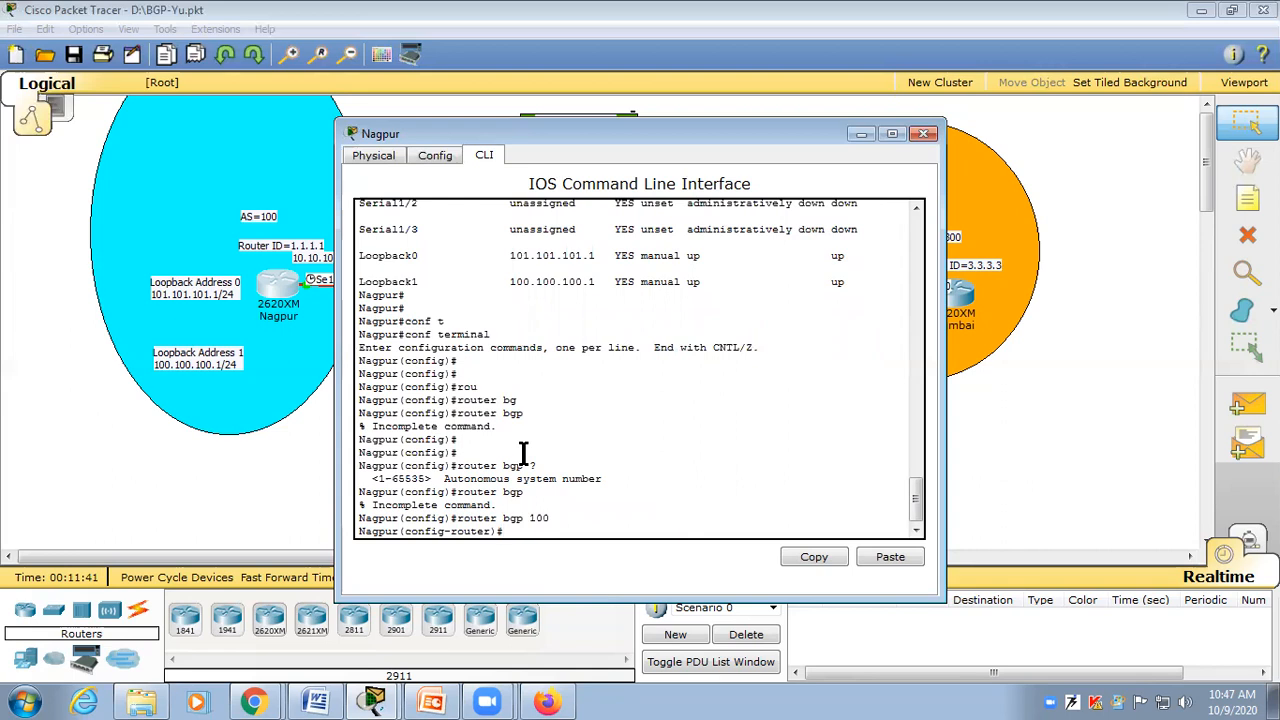
Step: Set the BGP router ID of the Nagpur router to 1.1.1.1
{"action": "type", "text": "bgp"}
{"action": "key", "text": "Tab"}
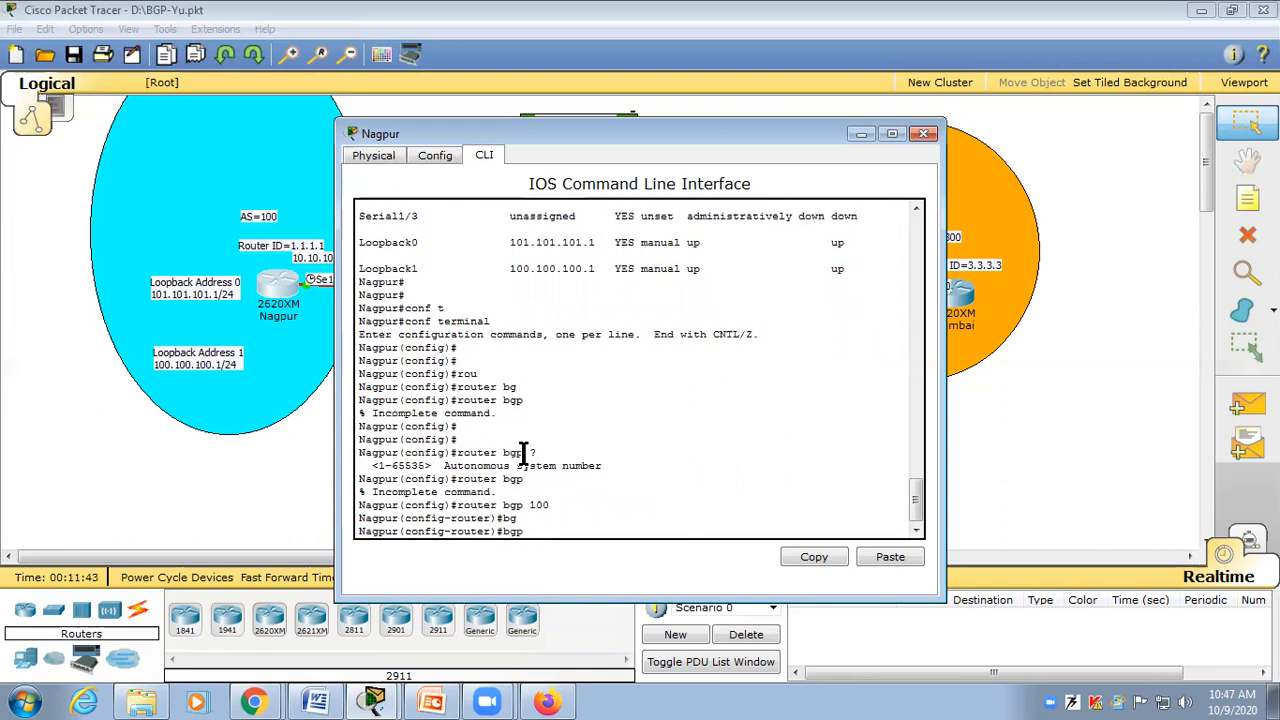
{"action": "type", "text": "rou"}
{"action": "key", "text": "Tab"}
{"action": "type", "text": "1"}
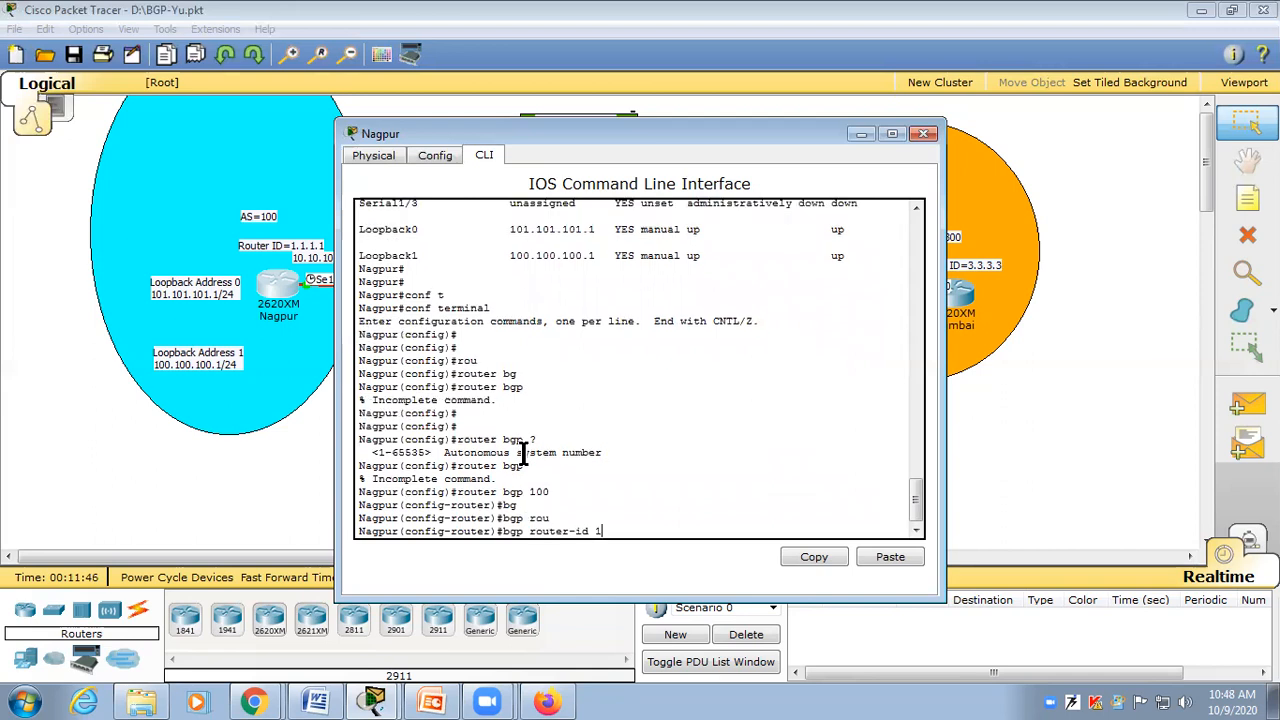
{"action": "type", "text": ".1.1.1"}
{"action": "key", "text": "Return"}
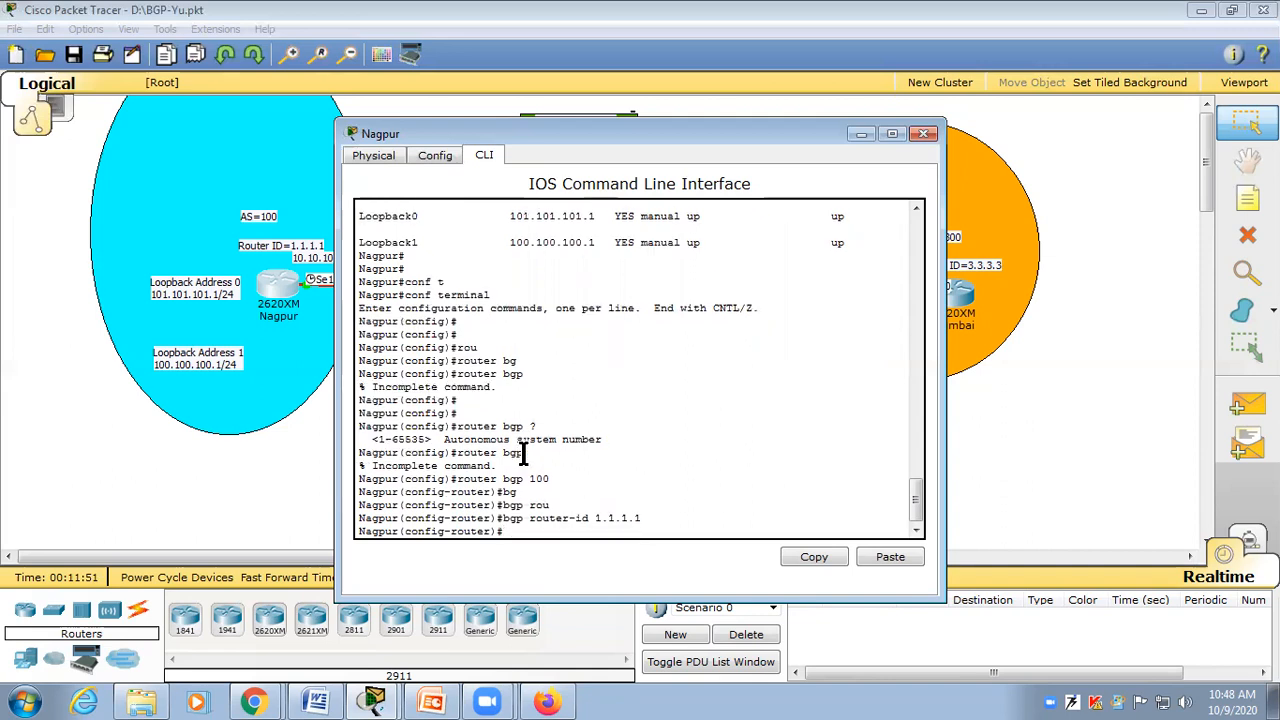
{"action": "type", "text": "no sh"}
{"action": "key", "text": "Return"}
{"action": "type", "text": "no s"}
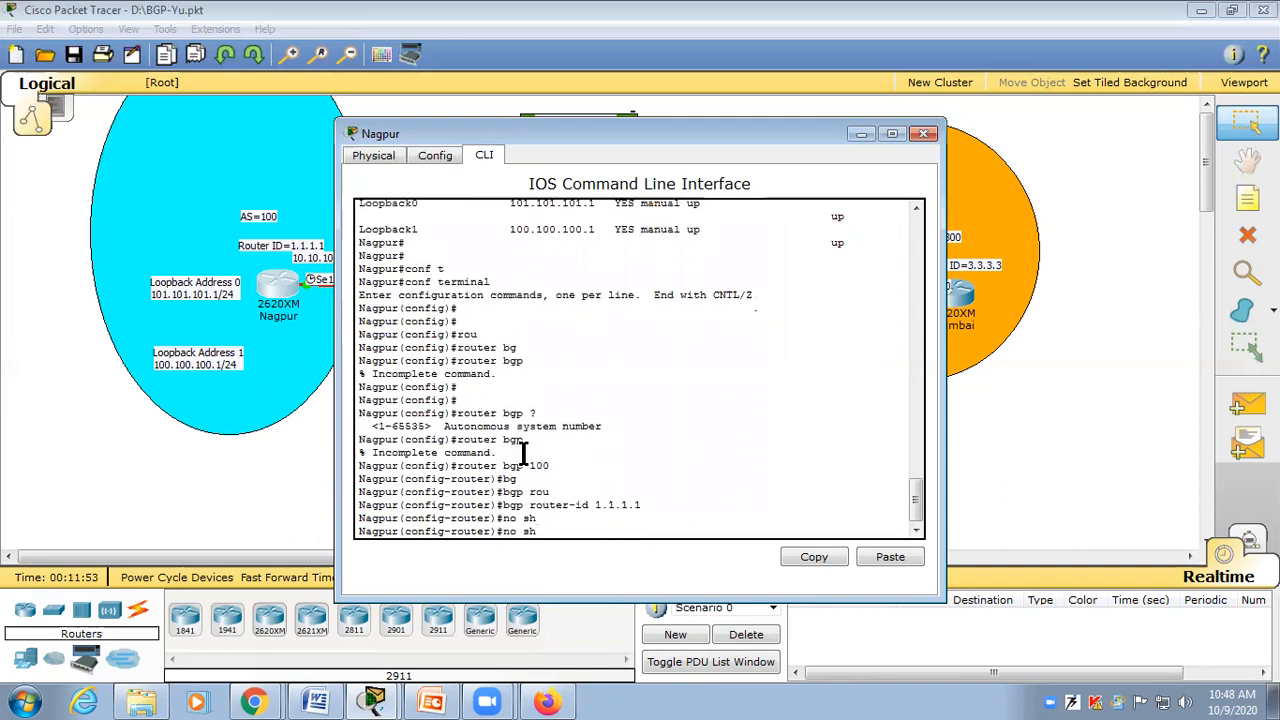
{"action": "key", "text": "BackSpace"}
{"action": "key", "text": "BackSpace"}
{"action": "key", "text": "BackSpace"}
{"action": "key", "text": "BackSpace"}
Step: Exit BGP configuration mode on the Nagpur router and return to the network topology
{"action": "type", "text": "exit"}
{"action": "key", "text": "Return"}
{"action": "key", "text": "Return"}
{"action": "key", "text": "Return"}
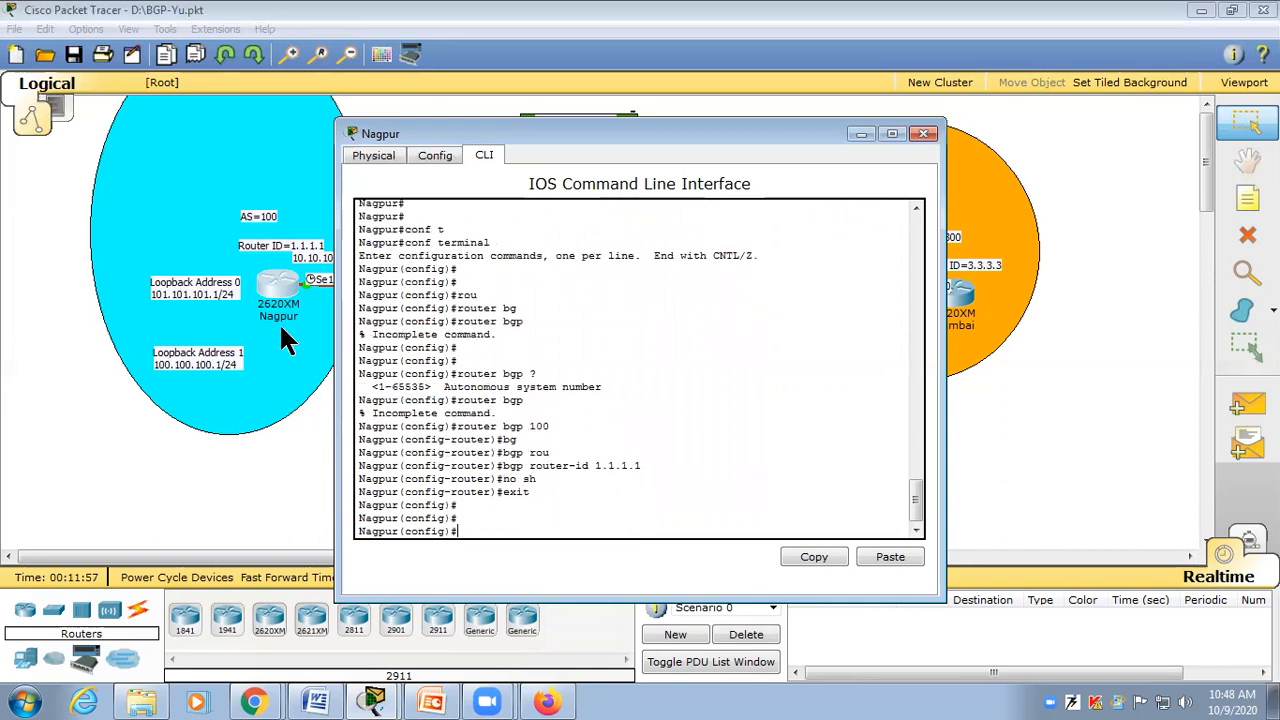
{"action": "left_click", "coordinate": [287, 500]}
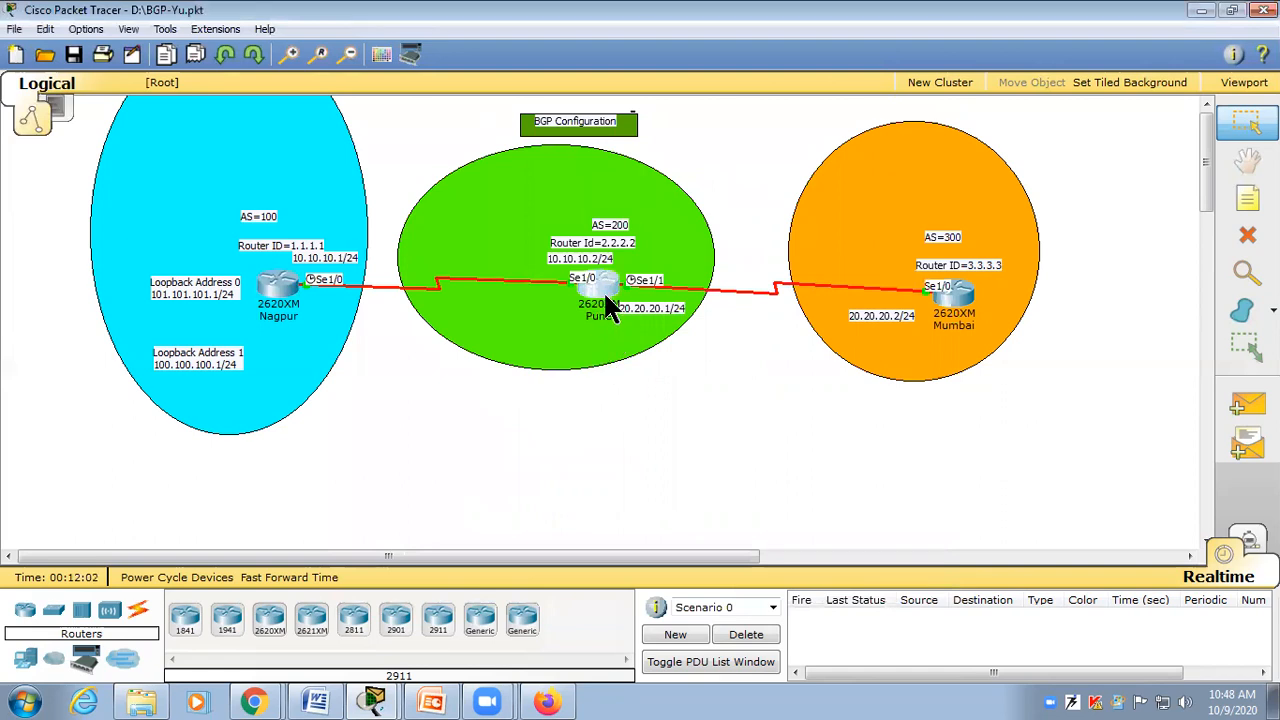
Step: Open the Pune router's command line and start its console session
{"action": "left_click", "coordinate": [603, 290]}
{"action": "left_click", "coordinate": [486, 155]}
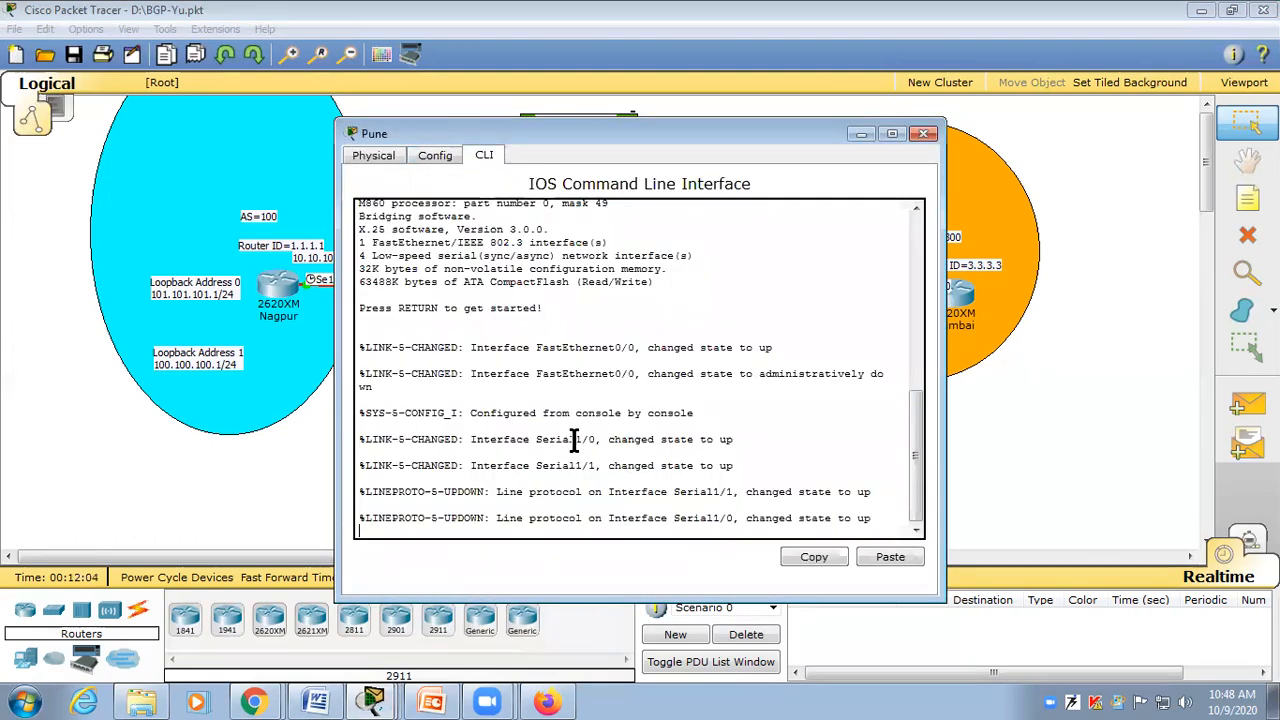
{"action": "key", "text": "Return"}
{"action": "key", "text": "Return"}
{"action": "key", "text": "Return"}
{"action": "key", "text": "Return"}
{"action": "key", "text": "Return"}
Step: Enter privileged mode and then global configuration mode on the Pune router
{"action": "type", "text": "en"}
{"action": "key", "text": "Tab"}
{"action": "key", "text": "Return"}
{"action": "key", "text": "Return"}
{"action": "type", "text": "conf t"}
{"action": "key", "text": "Tab"}
{"action": "key", "text": "Return"}
{"action": "key", "text": "Return"}
{"action": "key", "text": "Return"}
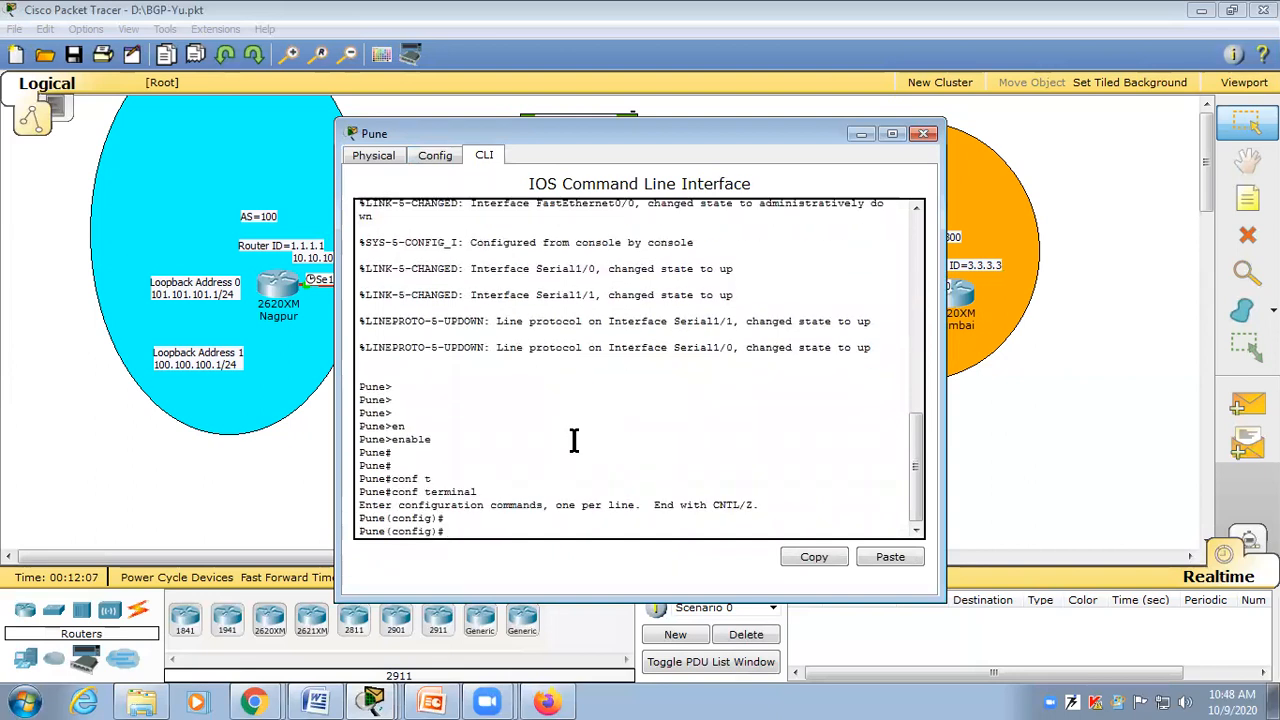
Step: Start BGP routing on the Pune router for autonomous system 200
{"action": "type", "text": "rou"}
{"action": "key", "text": "Tab"}
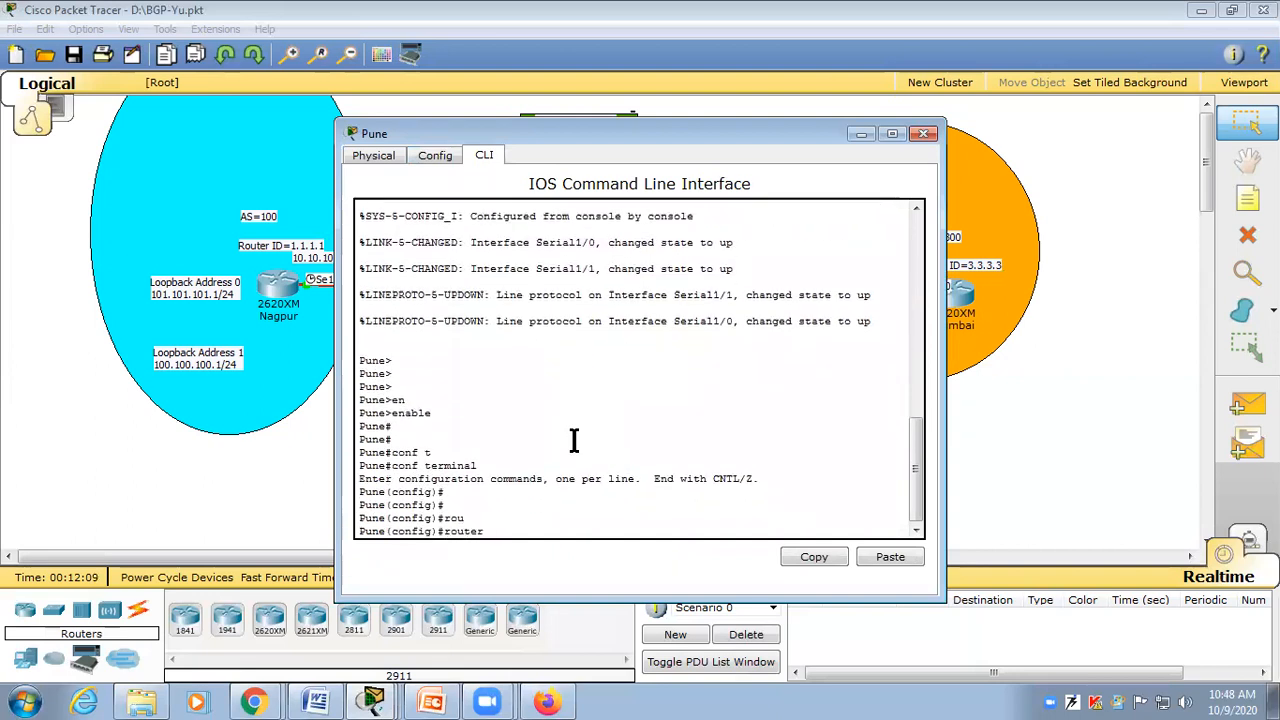
{"action": "type", "text": "bg"}
{"action": "key", "text": "Tab"}
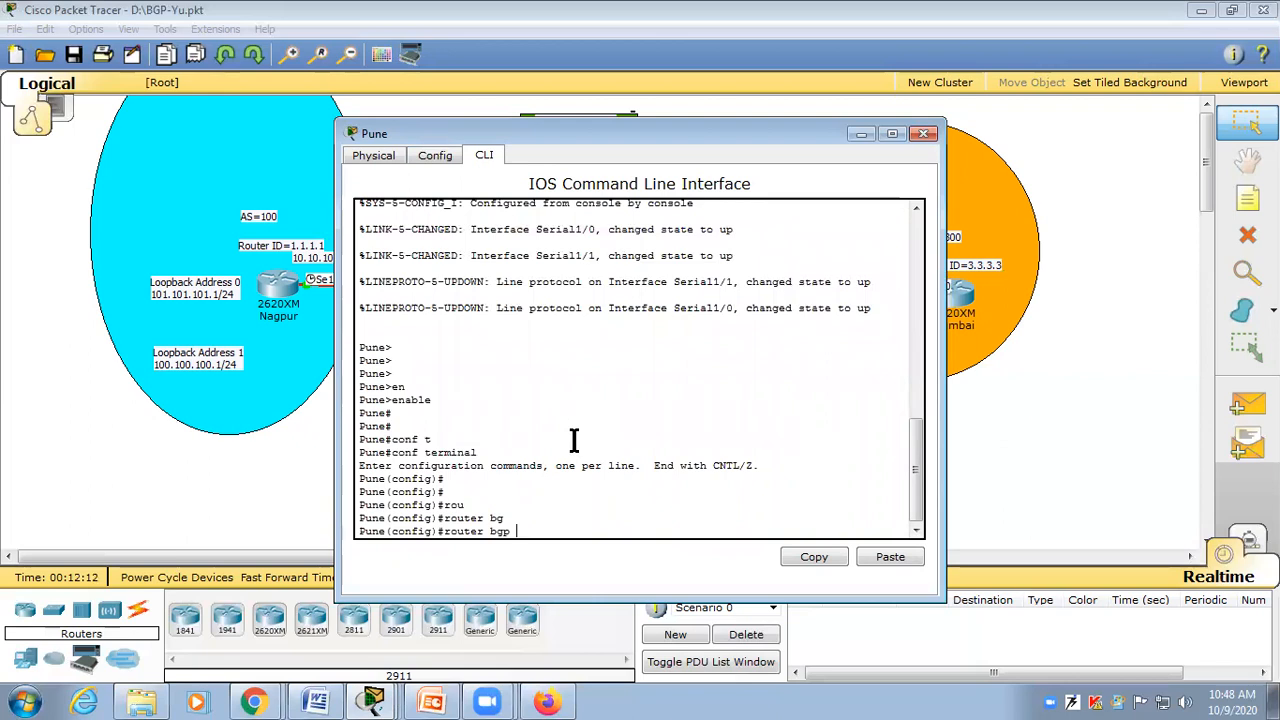
{"action": "type", "text": "200"}
{"action": "key", "text": "Return"}
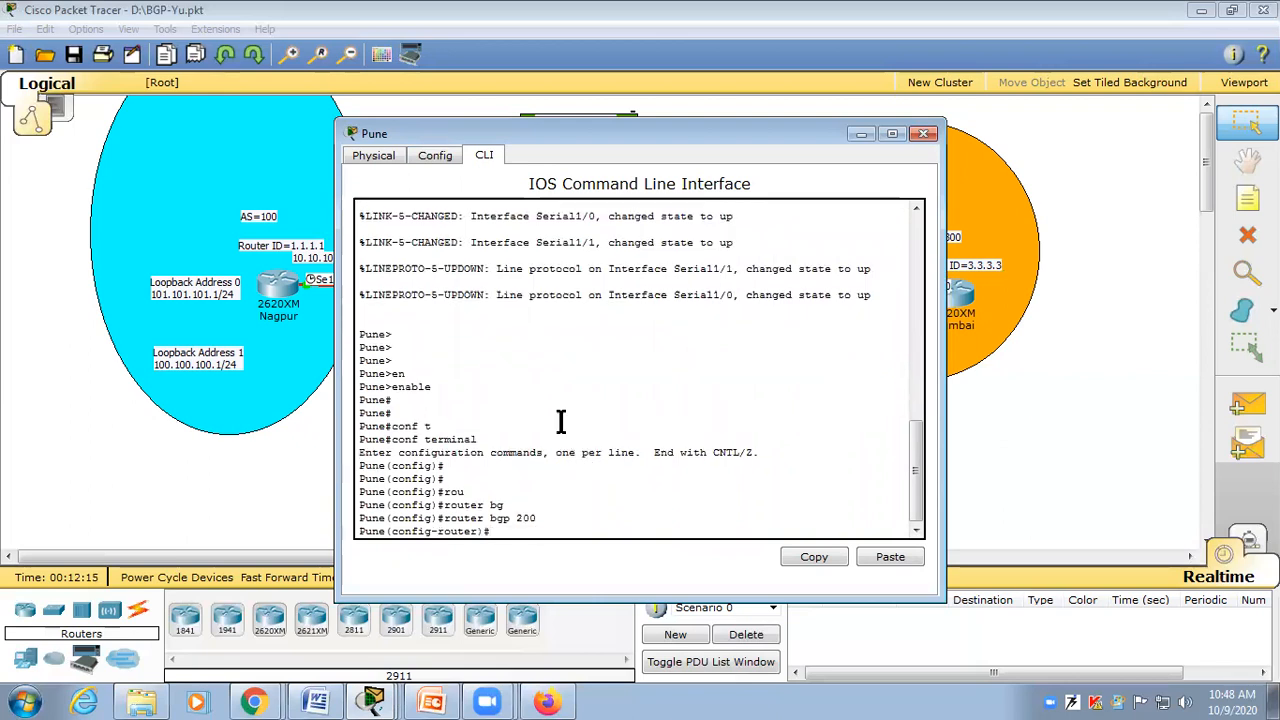
Step: Uncover the topology labels and set the Pune router's BGP router ID to 2.2.2.2
{"action": "left_click_drag", "start_coordinate": [638, 130], "coordinate": [976, 134]}
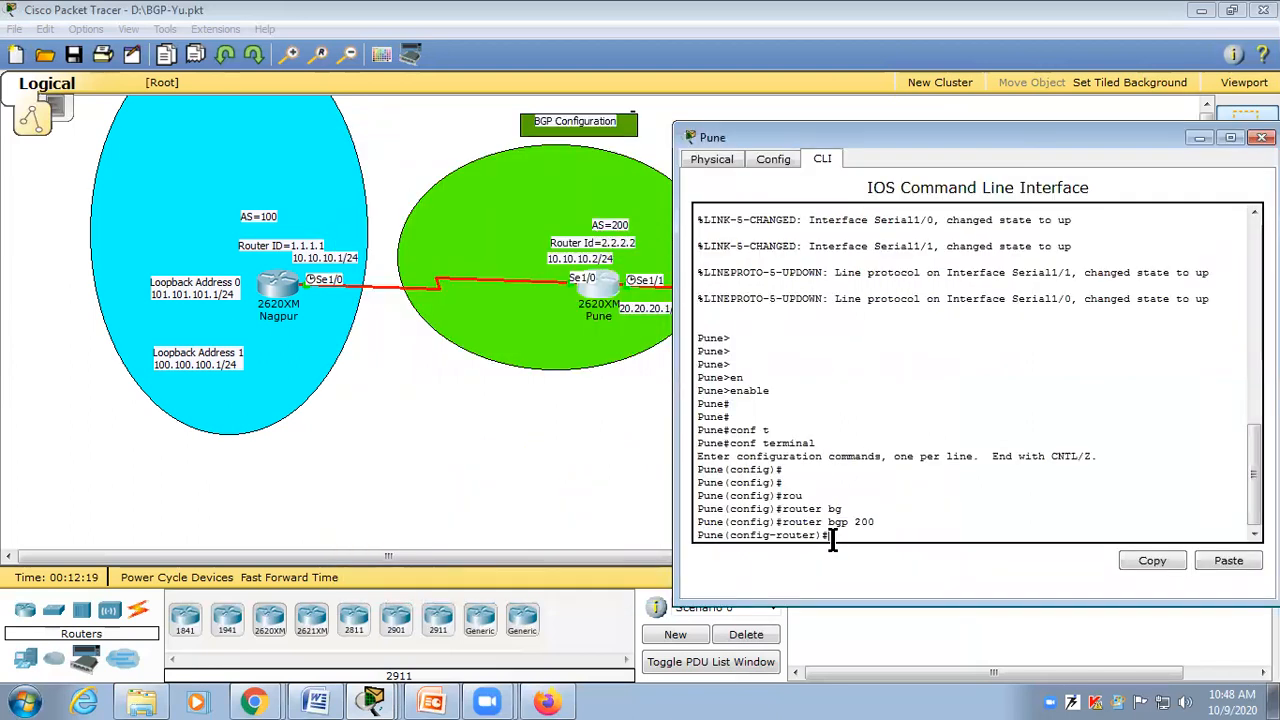
{"action": "type", "text": "bg"}
{"action": "key", "text": "Tab"}
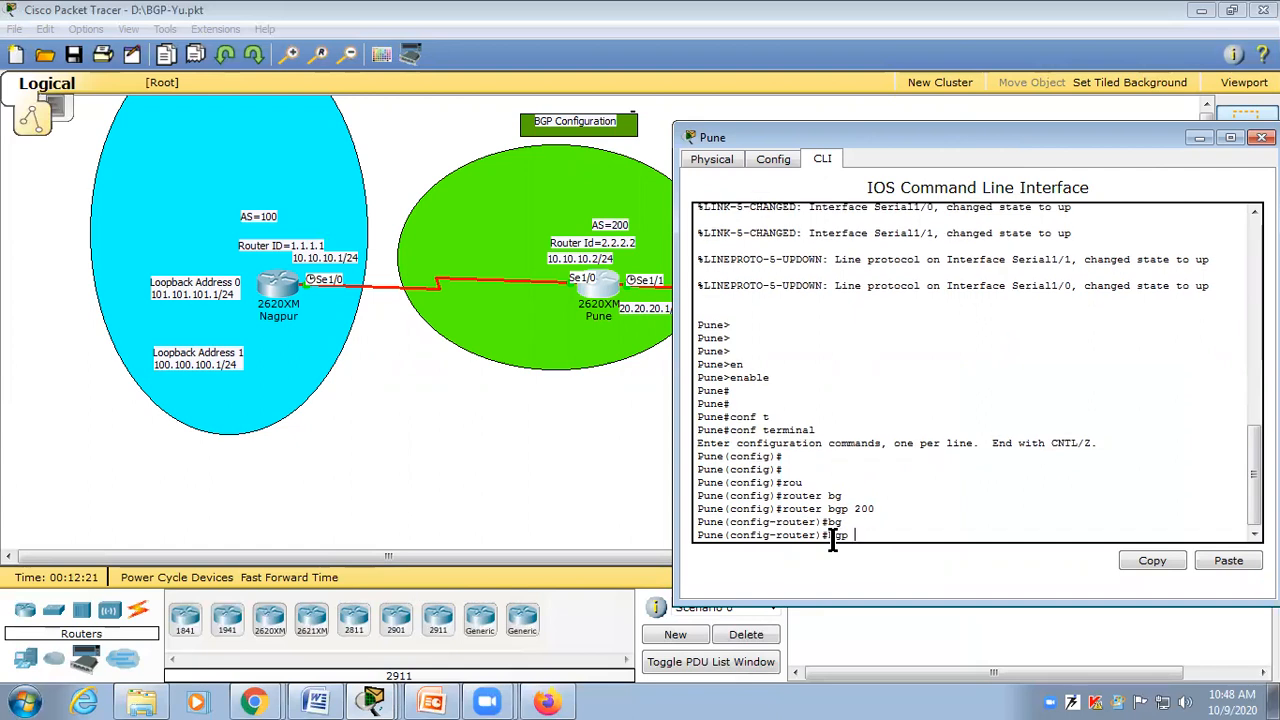
{"action": "type", "text": "ro"}
{"action": "key", "text": "Tab"}
{"action": "type", "text": "2.2.2.2"}
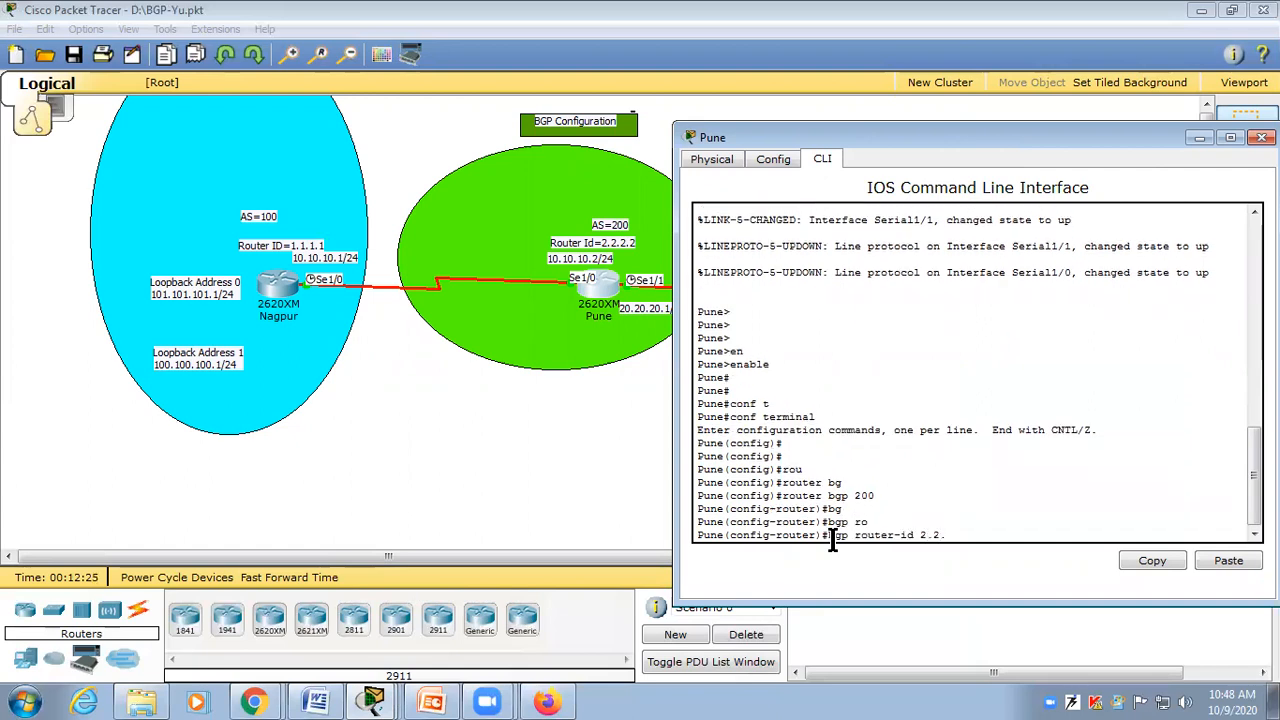
{"action": "key", "text": "Return"}
Step: Exit BGP configuration mode on the Pune router and return to the network topology
{"action": "type", "text": "exit"}
{"action": "key", "text": "Return"}
{"action": "key", "text": "Return"}
{"action": "key", "text": "Return"}
{"action": "key", "text": "Return"}
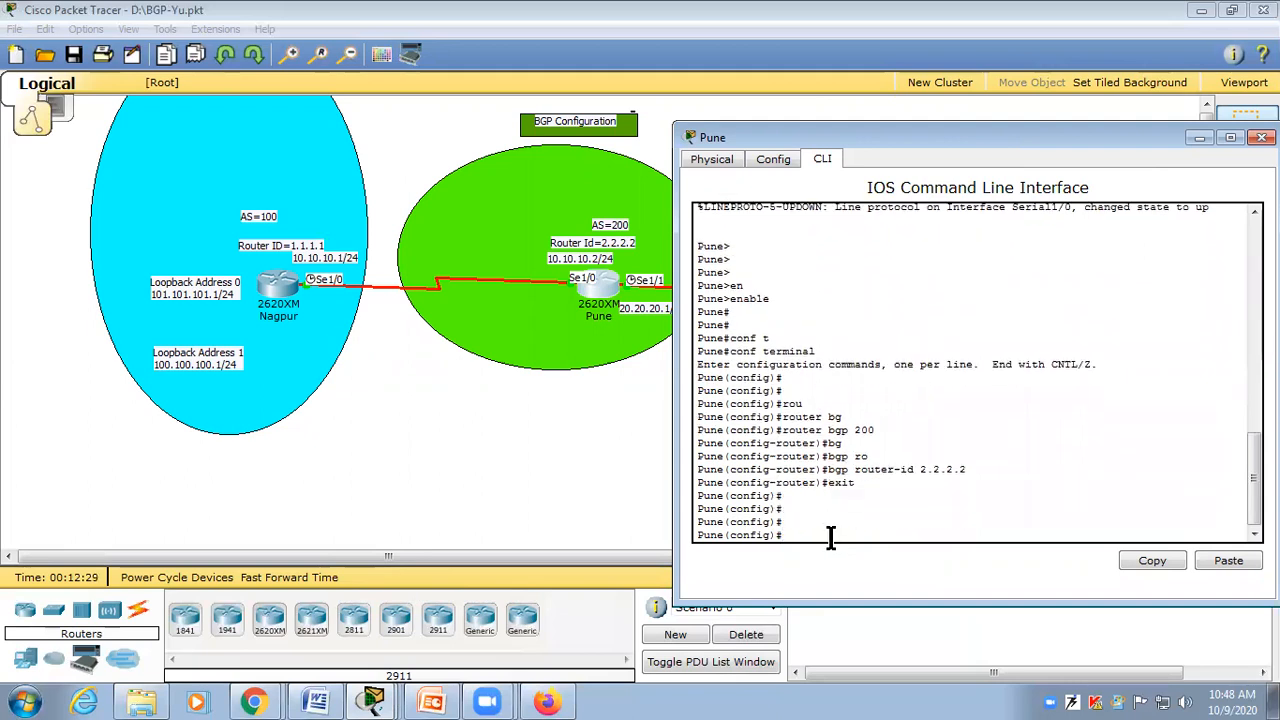
{"action": "left_click", "coordinate": [658, 497]}
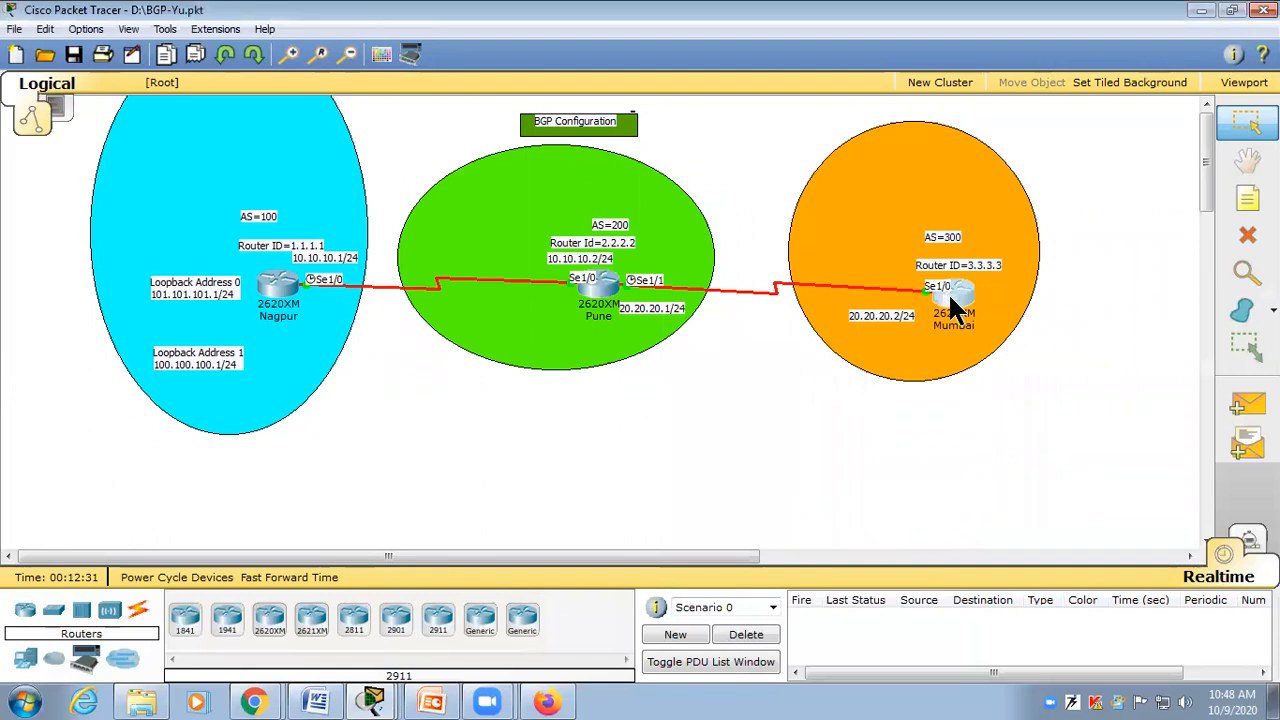
Step: Open the Mumbai router's command line, keeping its topology labels in view, and start its console session
{"action": "left_click", "coordinate": [948, 292]}
{"action": "left_click_drag", "start_coordinate": [742, 145], "coordinate": [606, 151]}
{"action": "left_click", "coordinate": [350, 160]}
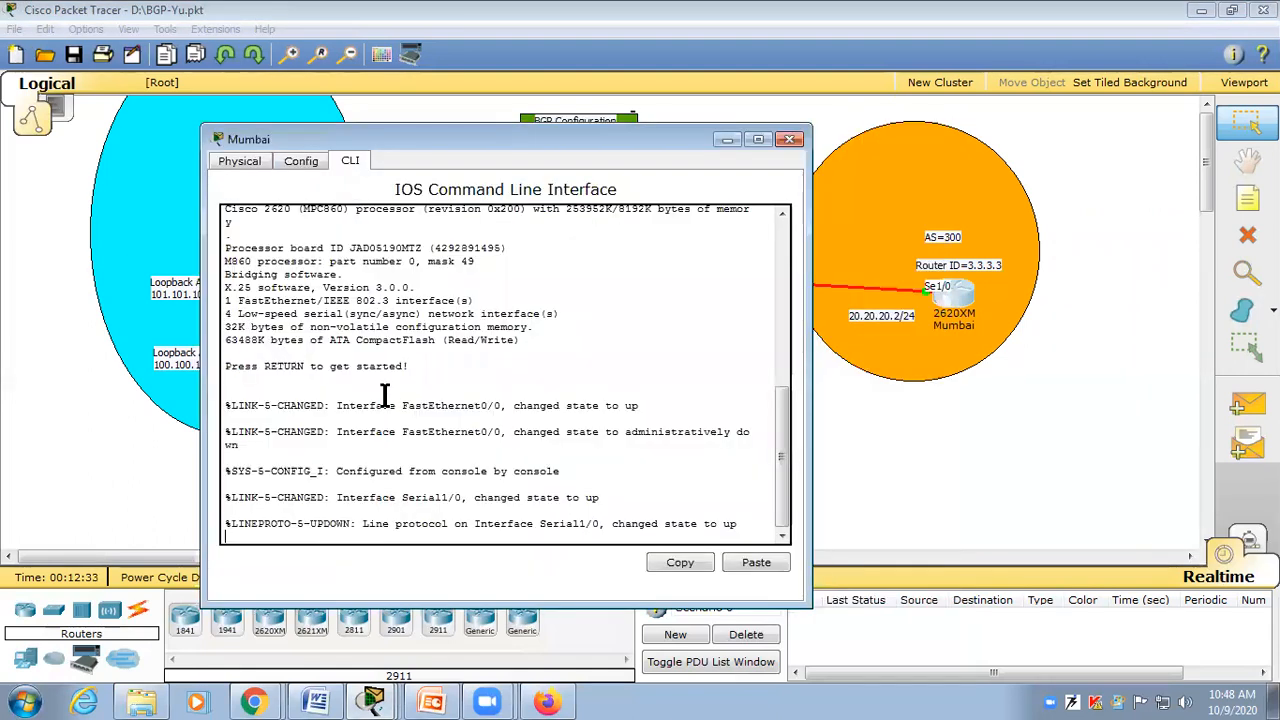
{"action": "key", "text": "Return"}
{"action": "key", "text": "Return"}
{"action": "key", "text": "Return"}
{"action": "key", "text": "Return"}
{"action": "key", "text": "Return"}
{"action": "key", "text": "Return"}
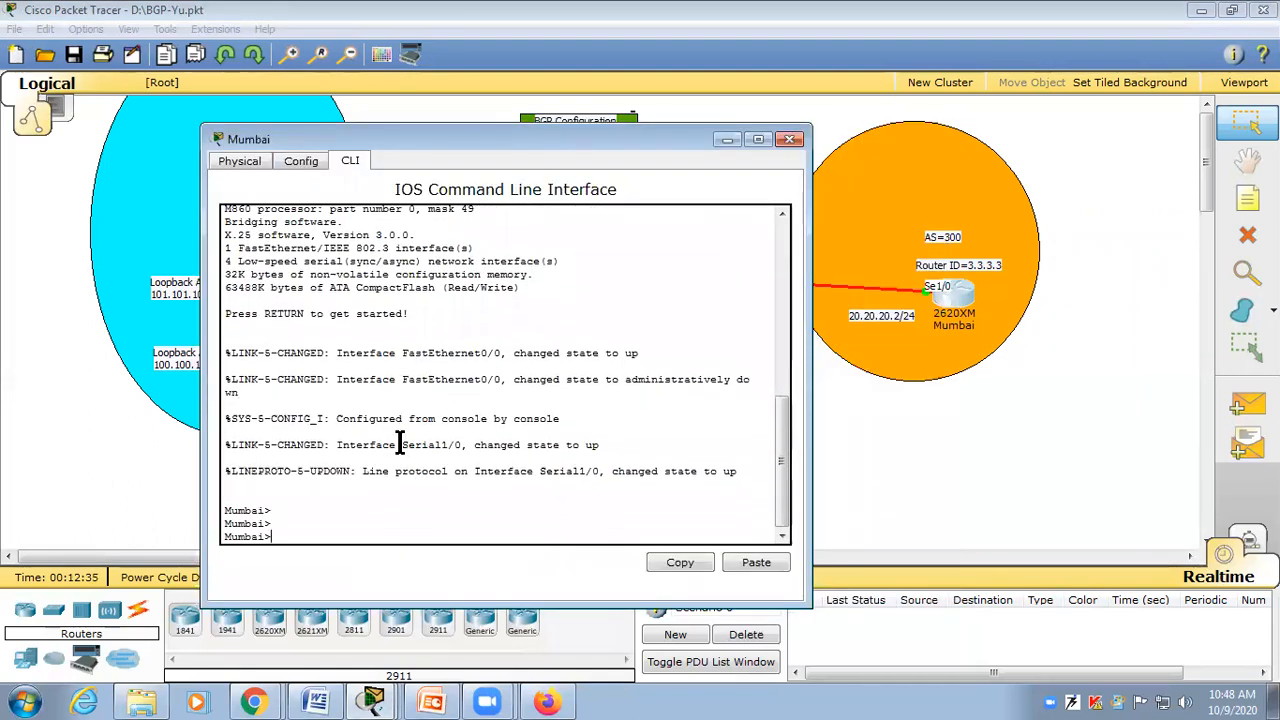
Step: Enter privileged mode and then global configuration mode on the Mumbai router
{"action": "type", "text": "en"}
{"action": "key", "text": "Tab"}
{"action": "key", "text": "Return"}
{"action": "key", "text": "Return"}
{"action": "key", "text": "Return"}
{"action": "type", "text": "conf yt"}
{"action": "key", "text": "Tab"}
{"action": "key", "text": "BackSpace"}
{"action": "key", "text": "BackSpace"}
{"action": "key", "text": "BackSpace"}
{"action": "type", "text": "t"}
{"action": "key", "text": "Tab"}
{"action": "key", "text": "Return"}
{"action": "key", "text": "Return"}
{"action": "key", "text": "Return"}
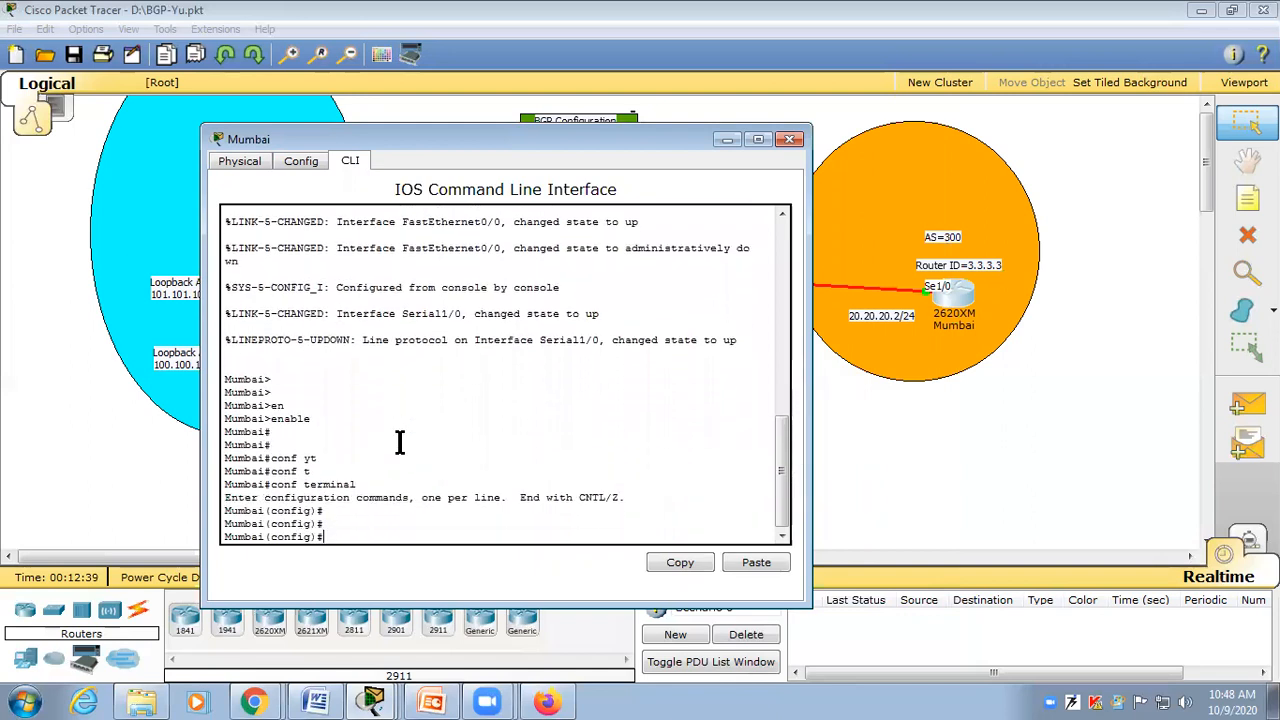
Step: Start BGP routing on the Mumbai router for autonomous system 300
{"action": "type", "text": "rou"}
{"action": "key", "text": "Tab"}
{"action": "type", "text": "bg"}
{"action": "key", "text": "Tab"}
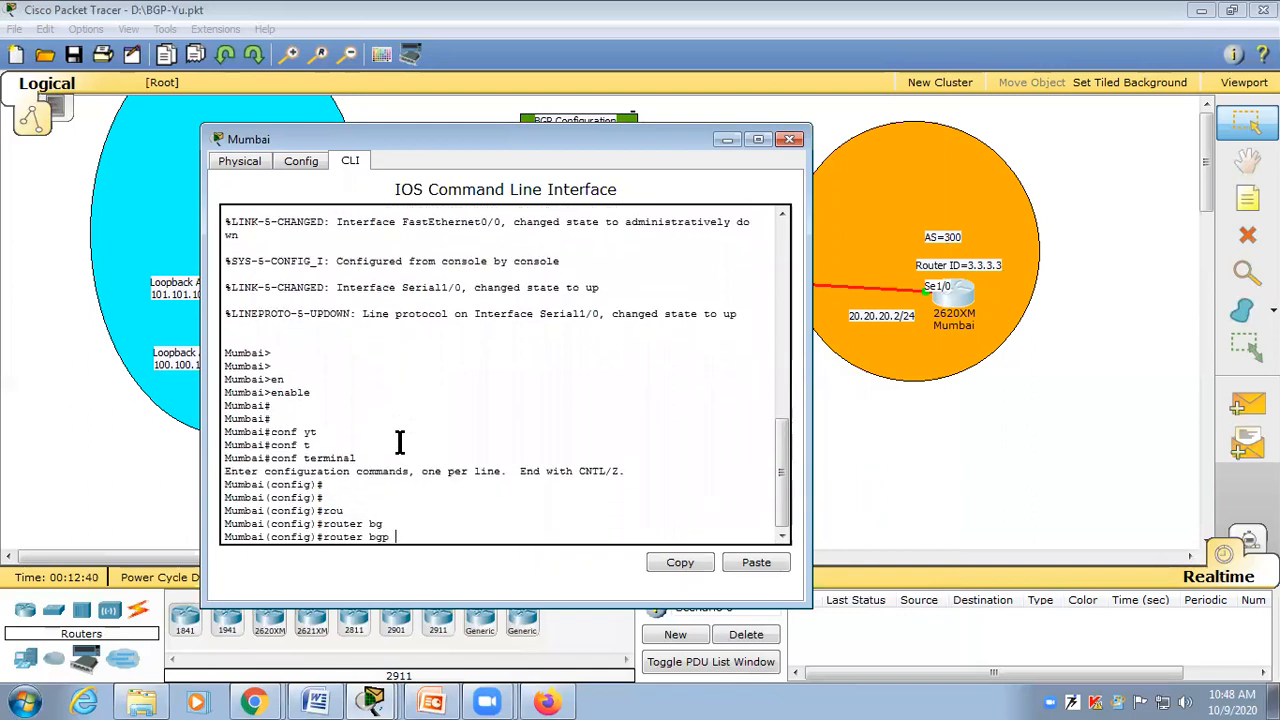
{"action": "type", "text": "300"}
{"action": "key", "text": "Return"}
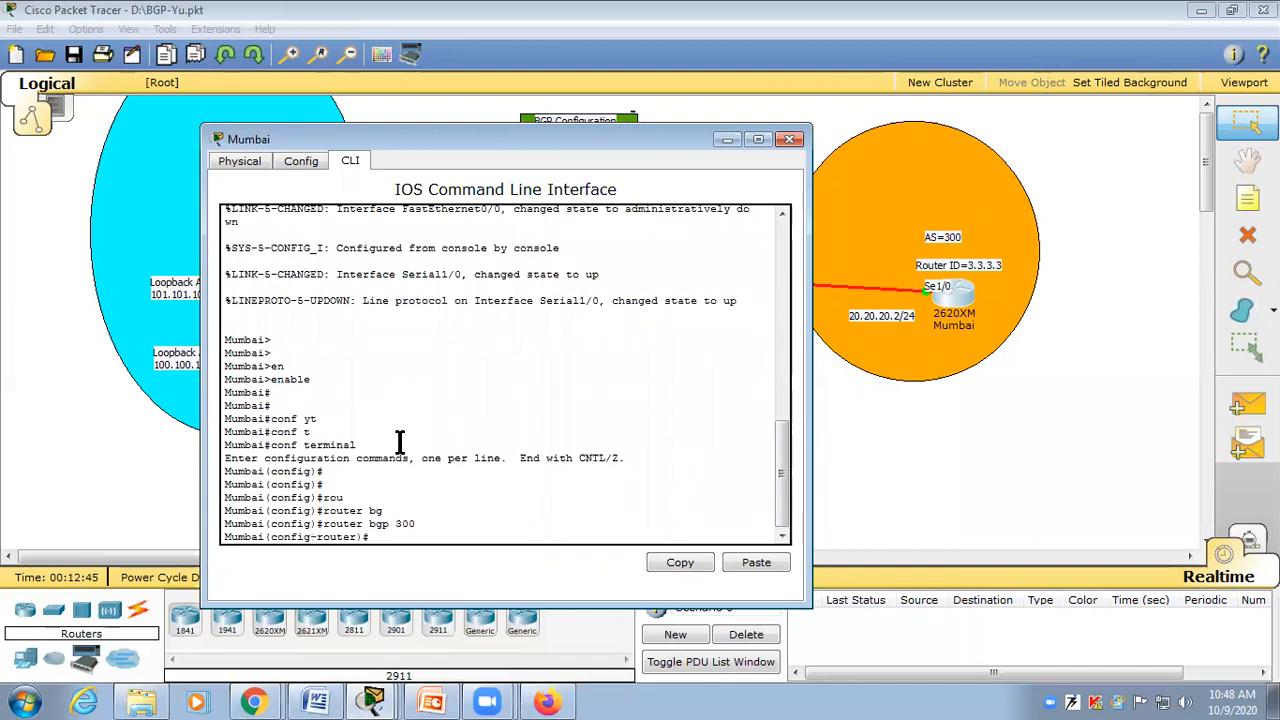
Step: Set the BGP router ID of the Mumbai router to 3.3.3.3
{"action": "type", "text": "bg"}
{"action": "key", "text": "Tab"}
{"action": "type", "text": "ro"}
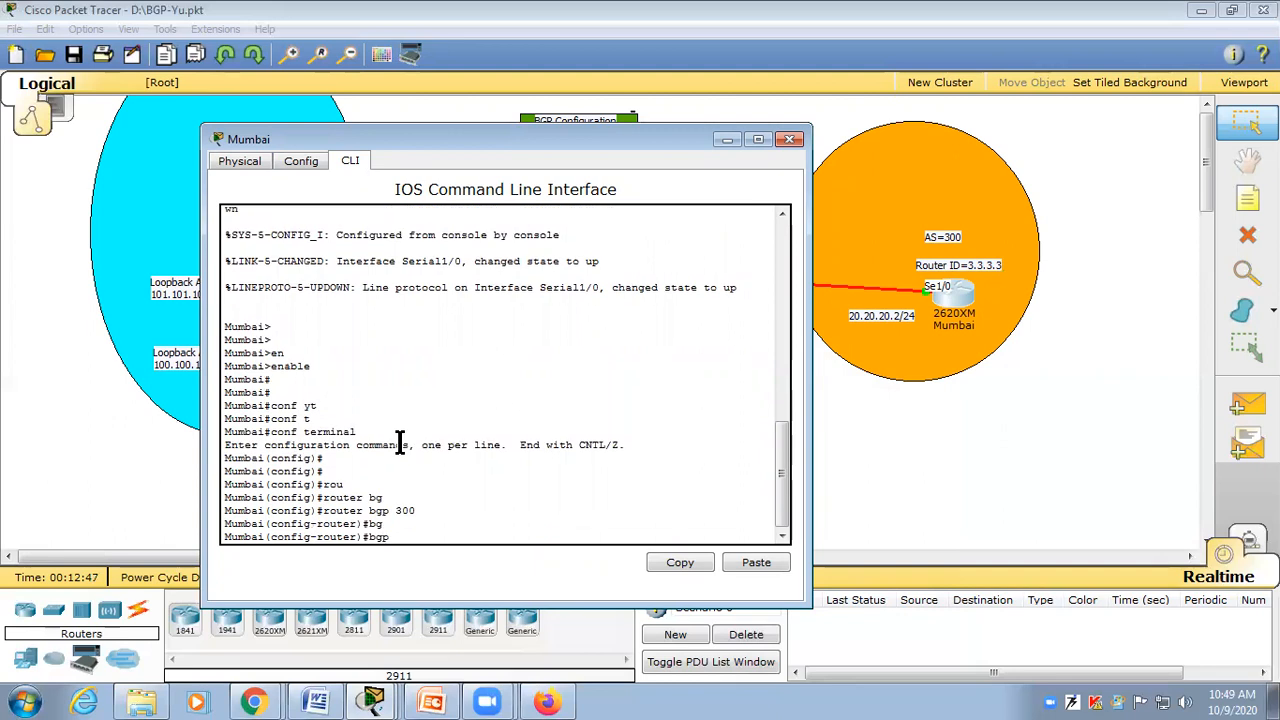
{"action": "key", "text": "Tab"}
{"action": "type", "text": "3.3.3.3"}
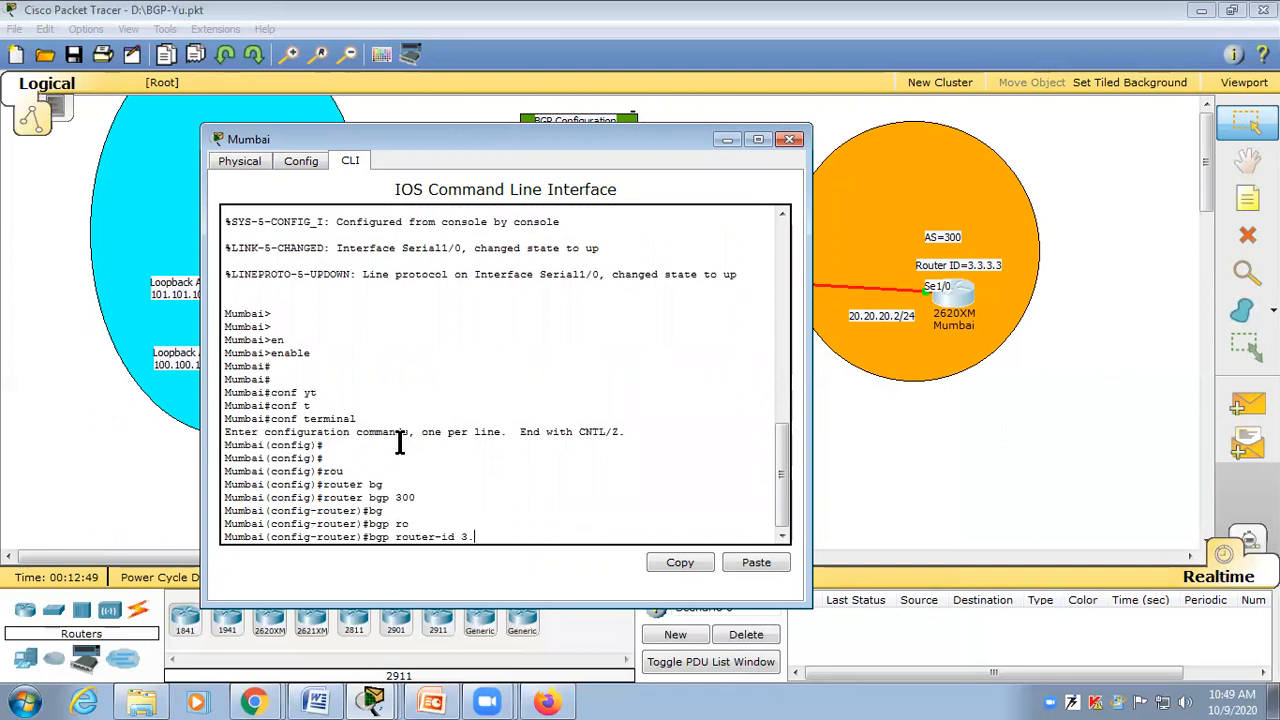
{"action": "key", "text": "Return"}
Step: Exit BGP configuration mode on the Mumbai router and return to the network topology
{"action": "type", "text": "ecit"}
{"action": "key", "text": "Return"}
{"action": "key", "text": "Return"}
{"action": "key", "text": "Return"}
{"action": "type", "text": "exit"}
{"action": "key", "text": "Return"}
{"action": "key", "text": "Return"}
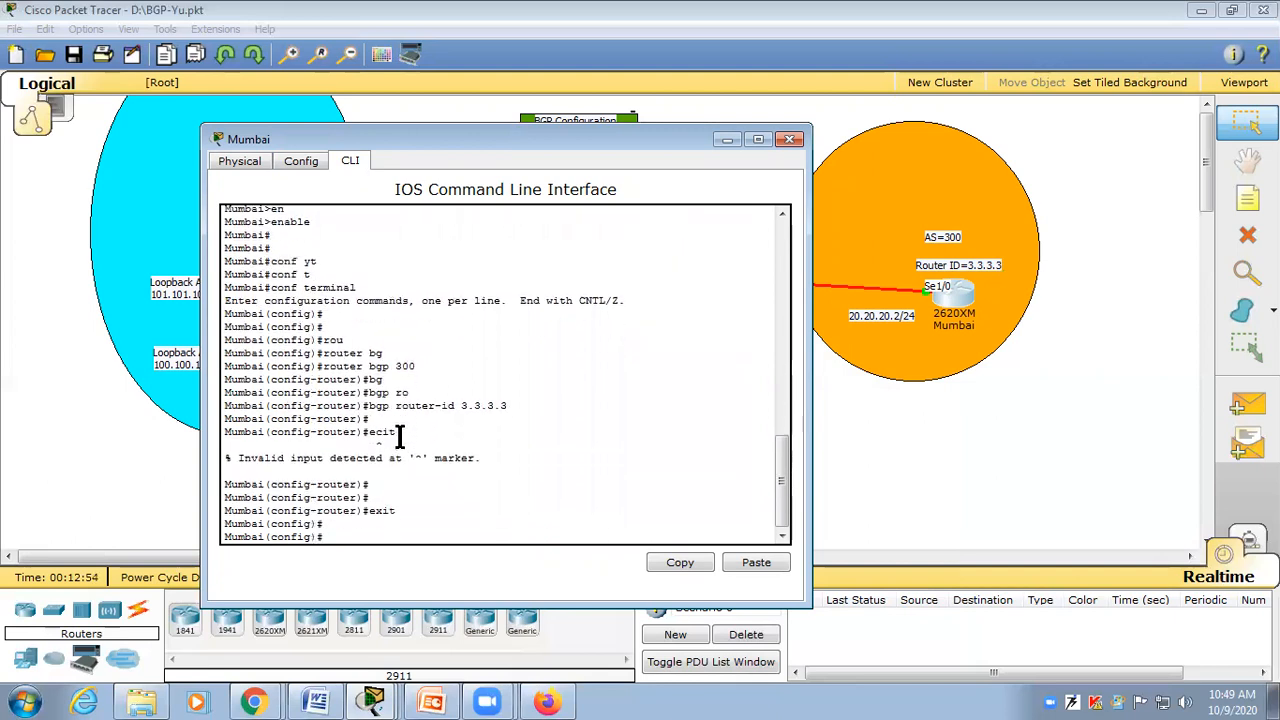
{"action": "left_click", "coordinate": [991, 489]}
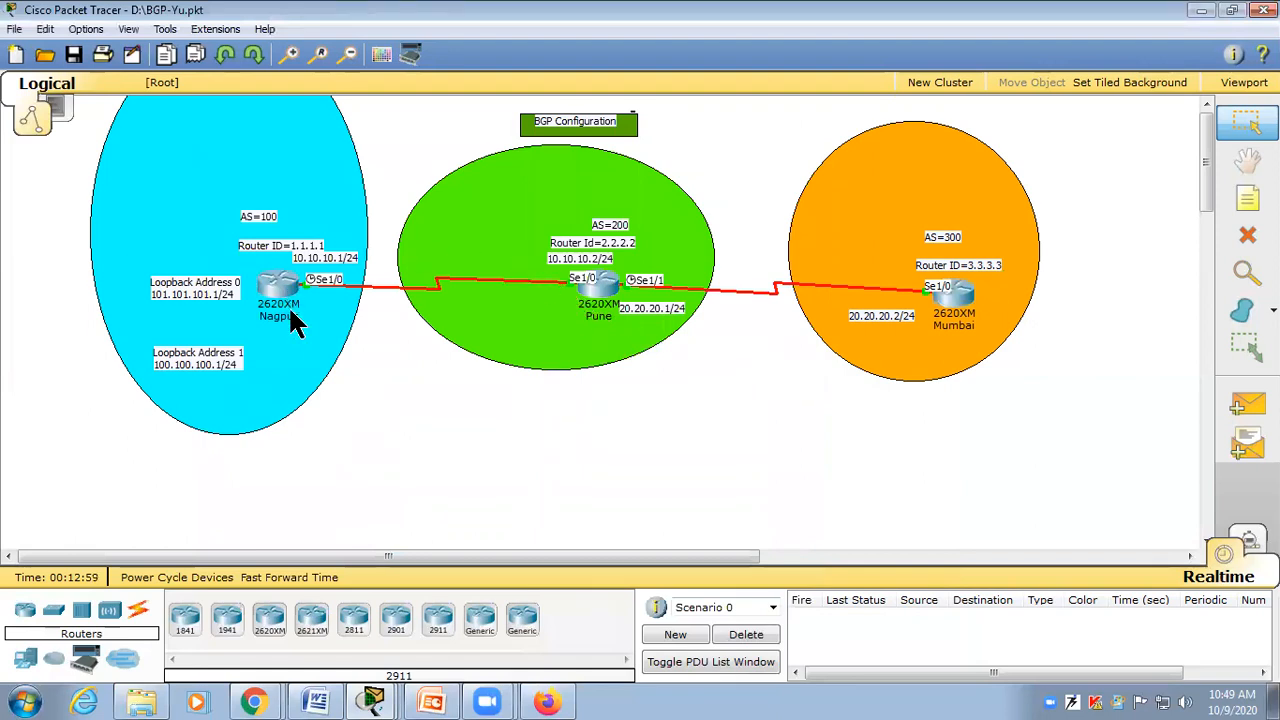
Step: Reopen the Nagpur router's command line and re-enter BGP configuration for autonomous system 100
{"action": "mouse_move", "coordinate": [290, 311]}
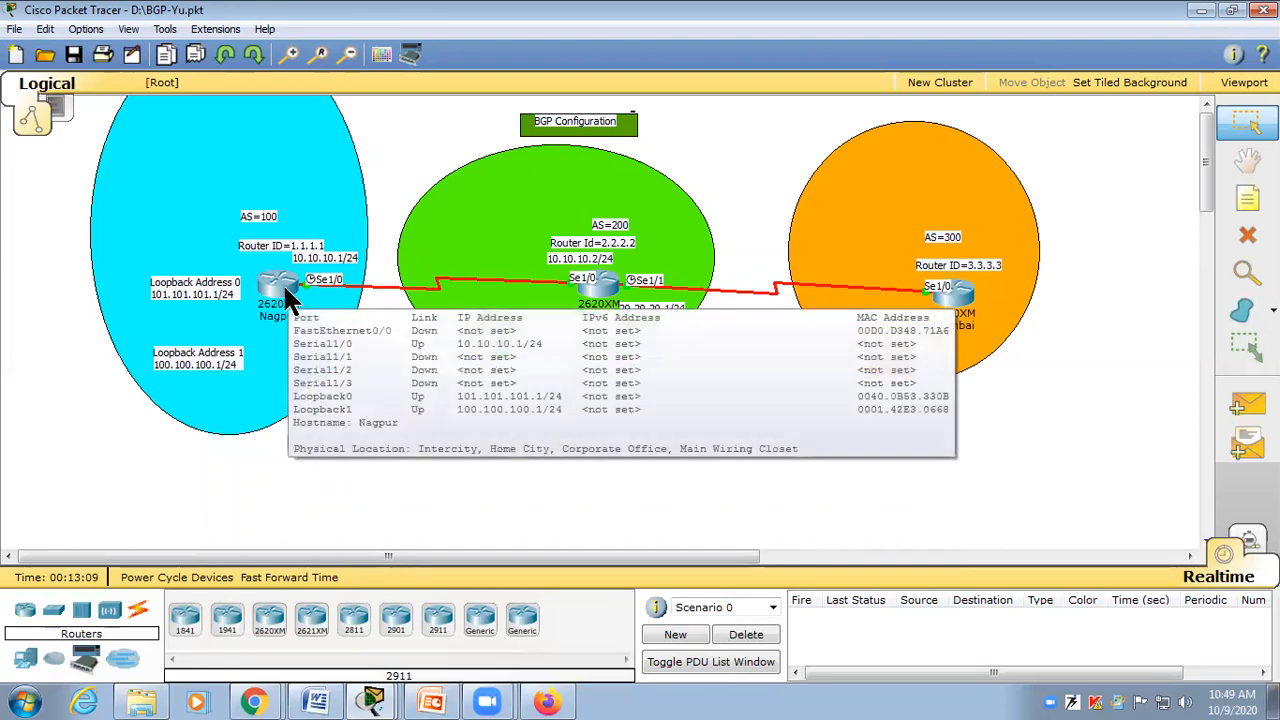
{"action": "left_click", "coordinate": [288, 300]}
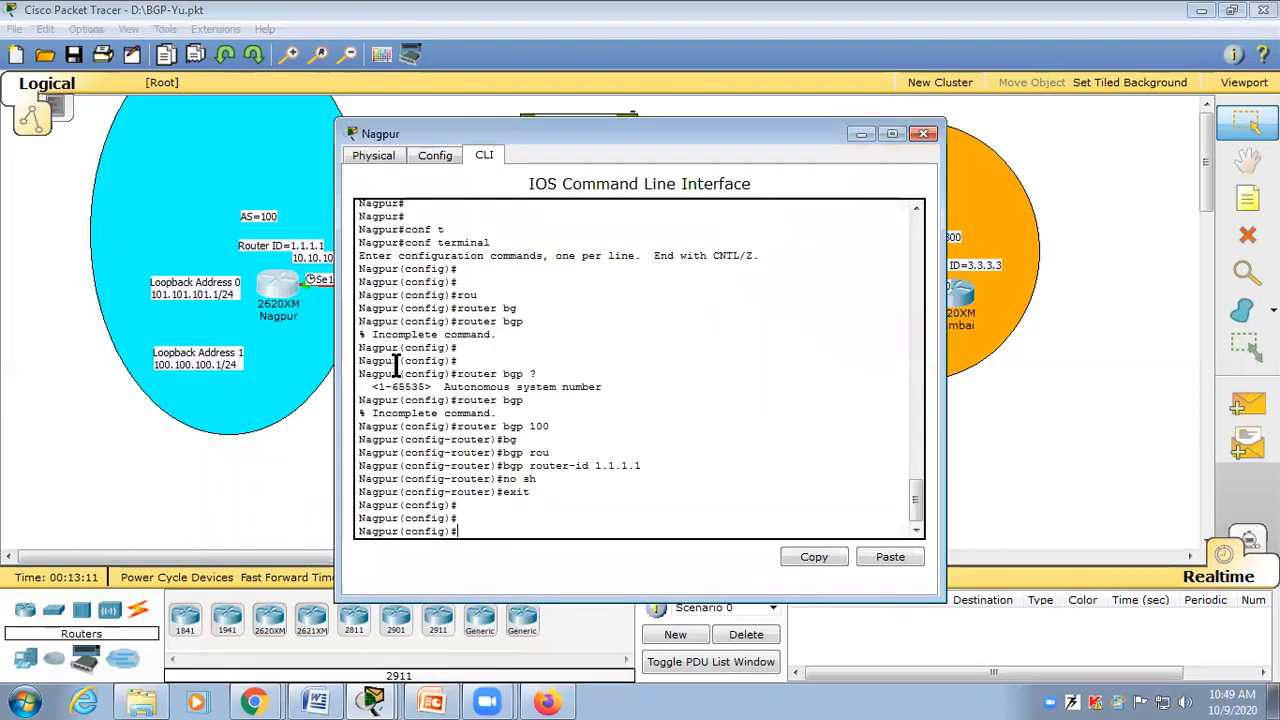
{"action": "left_click_drag", "start_coordinate": [596, 128], "coordinate": [673, 131]}
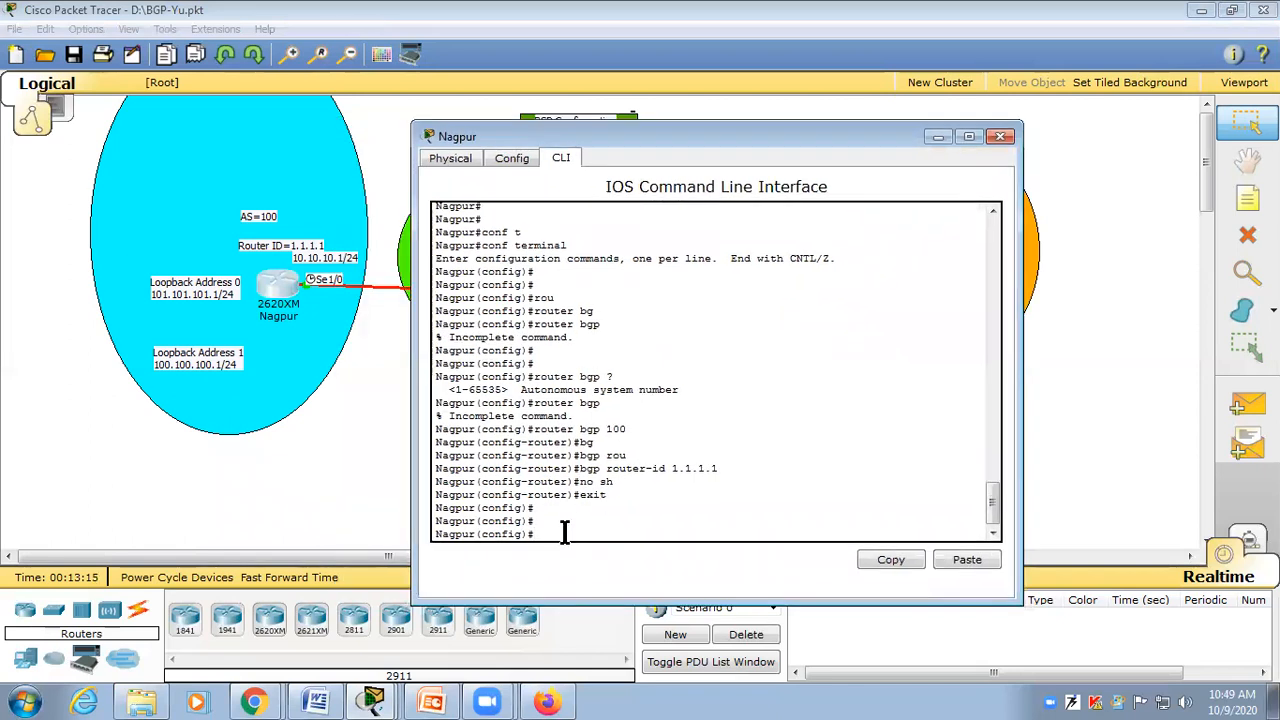
{"action": "type", "text": "router"}
{"action": "key", "text": "Tab"}
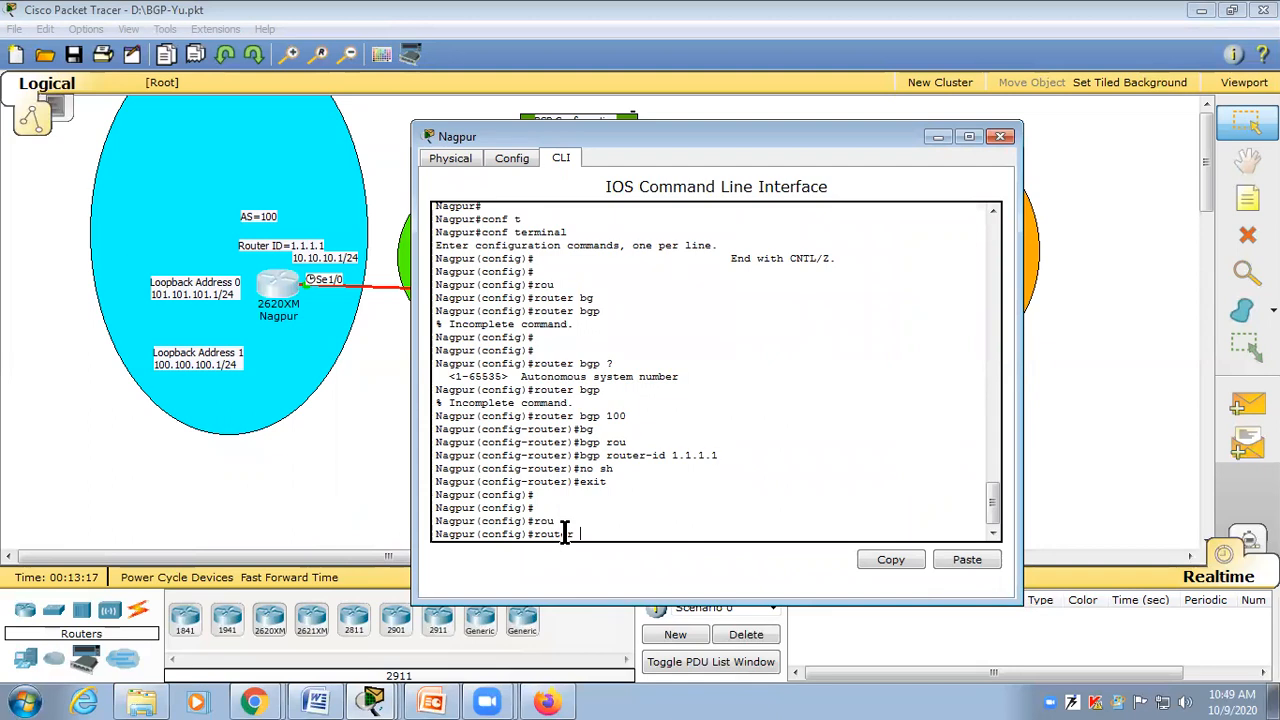
{"action": "type", "text": "bg"}
{"action": "key", "text": "Tab"}
{"action": "type", "text": "100"}
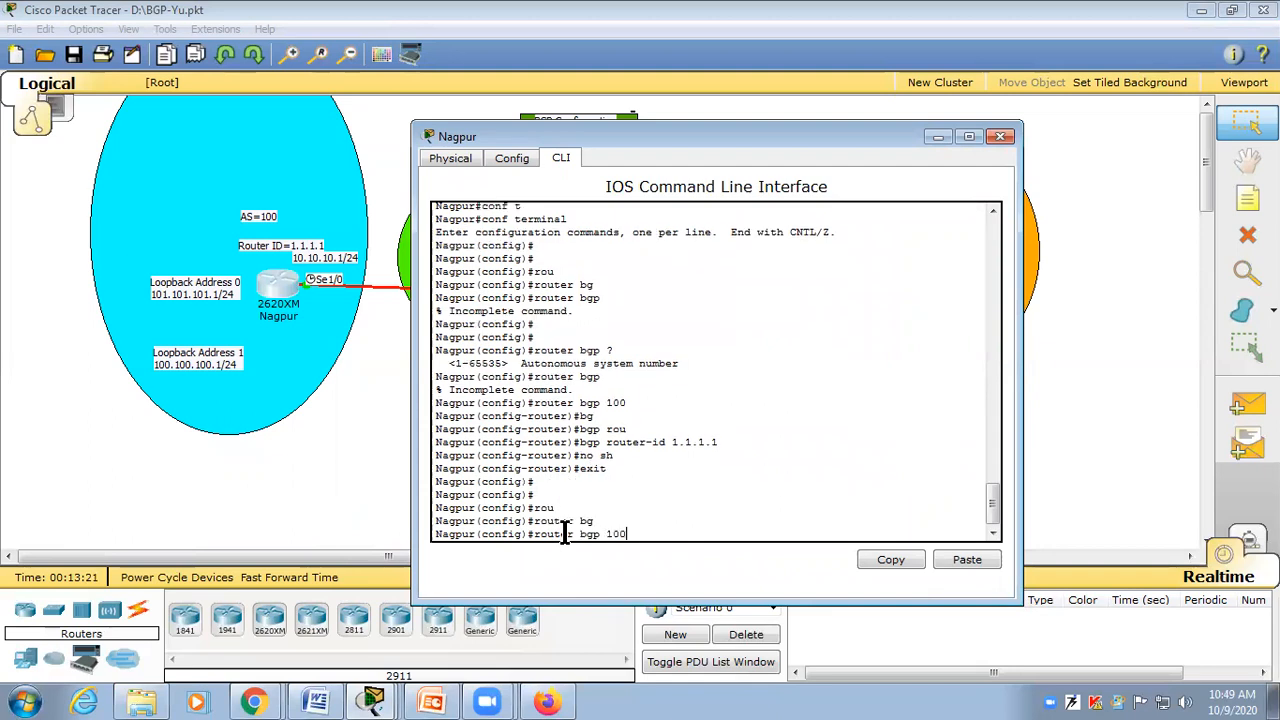
{"action": "key", "text": "Return"}
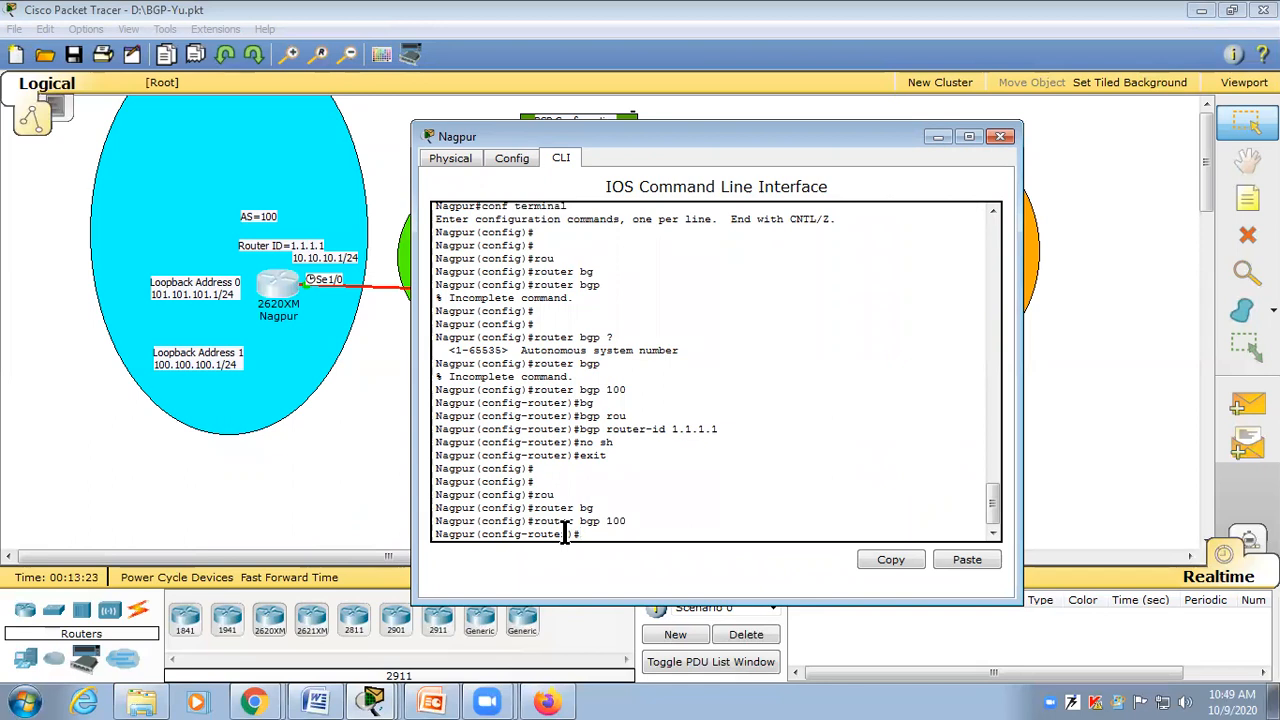
Step: Try to declare 10.10.10.1 as a BGP neighbor in remote AS 200 on the Nagpur router
{"action": "left_click_drag", "start_coordinate": [630, 521], "coordinate": [440, 521]}
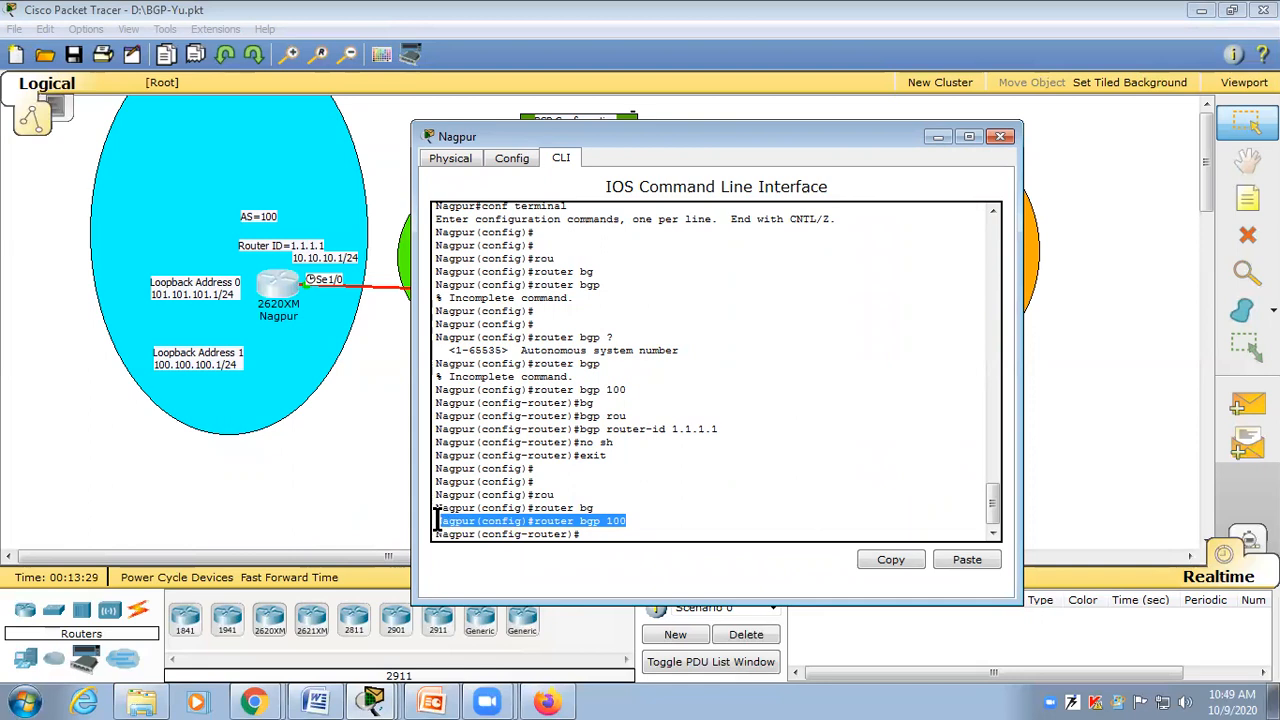
{"action": "left_click", "coordinate": [358, 459]}
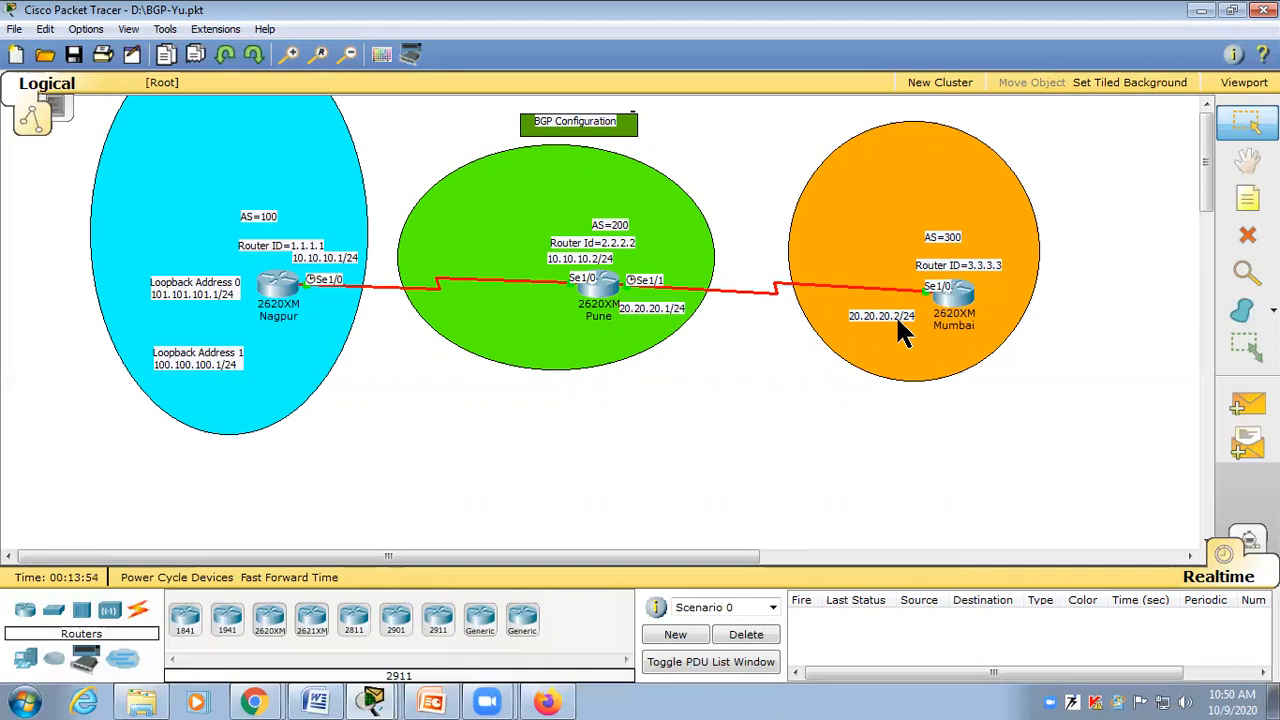
{"action": "left_click", "coordinate": [281, 283]}
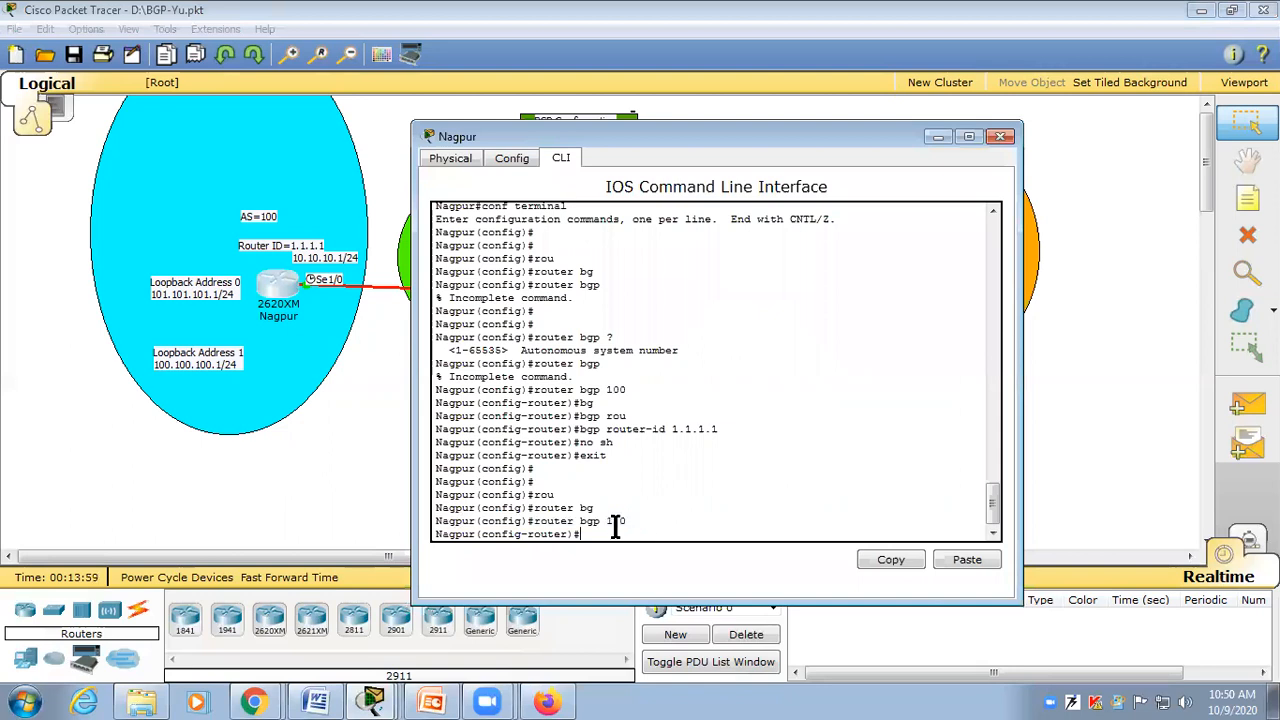
{"action": "type", "text": "nei"}
{"action": "key", "text": "Tab"}
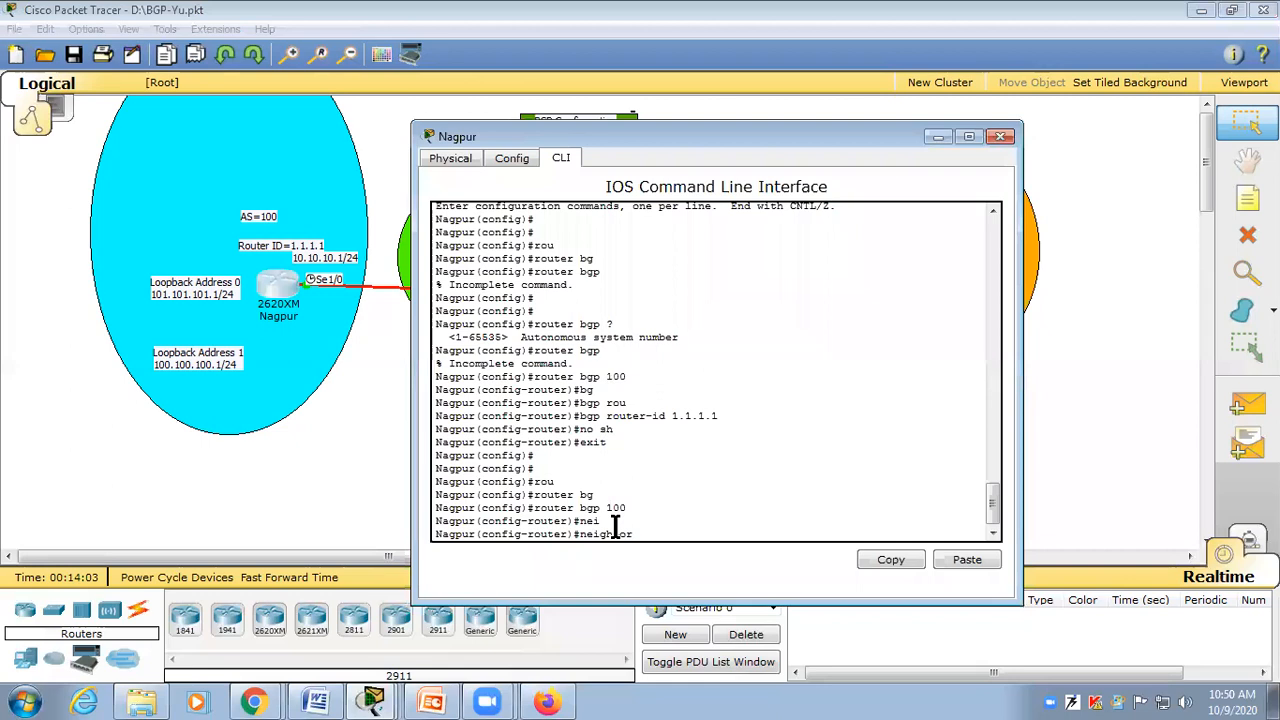
{"action": "type", "text": "10.10.10.1 re"}
{"action": "key", "text": "Tab"}
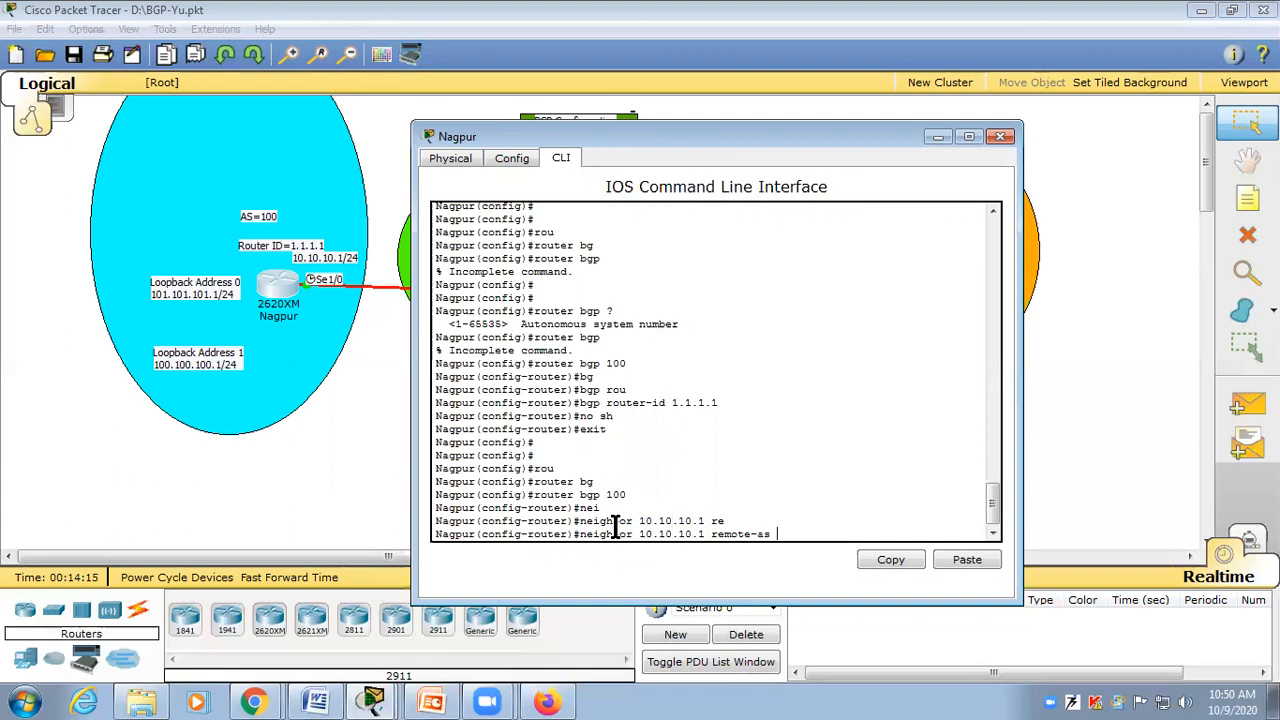
{"action": "type", "text": "200"}
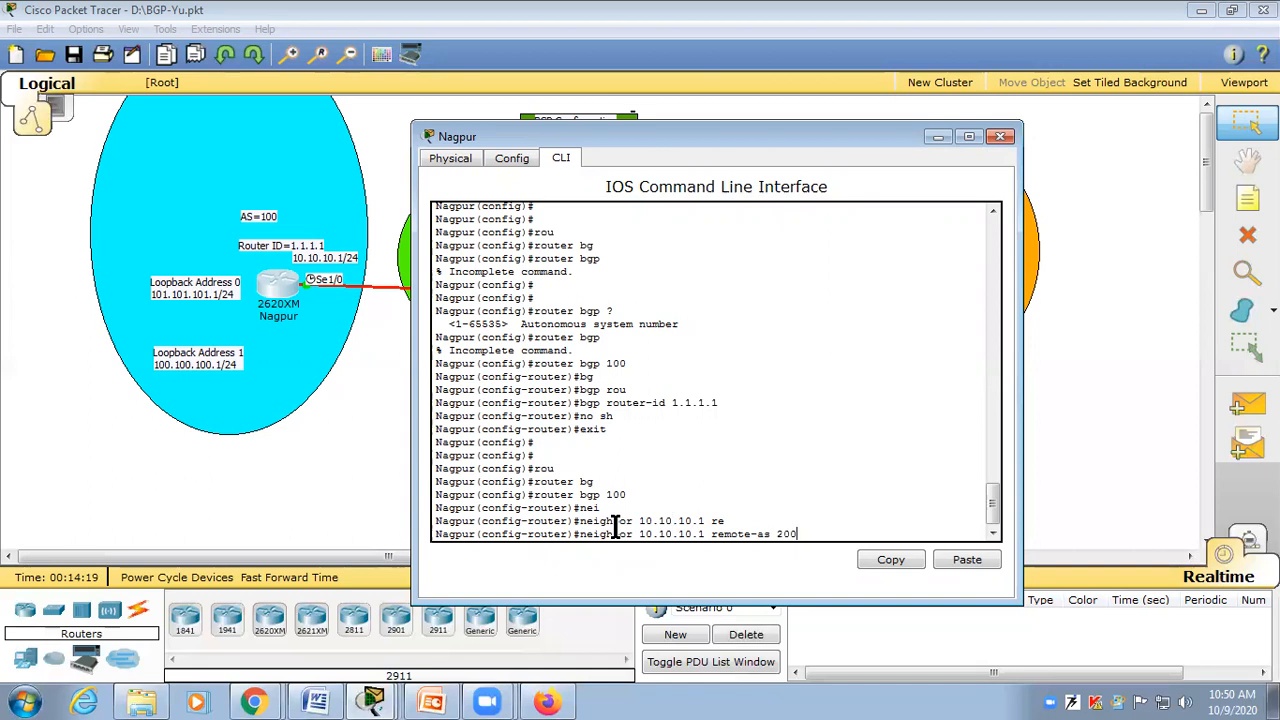
{"action": "key", "text": "Return"}
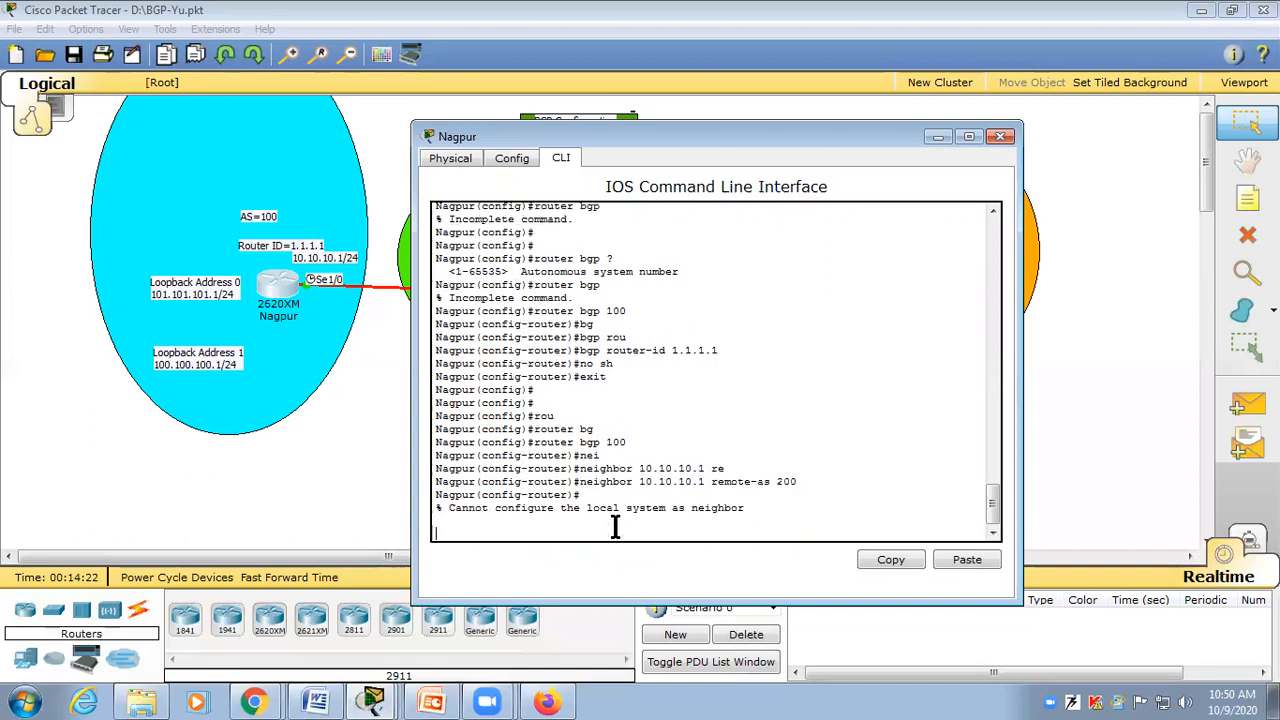
{"action": "key", "text": "Return"}
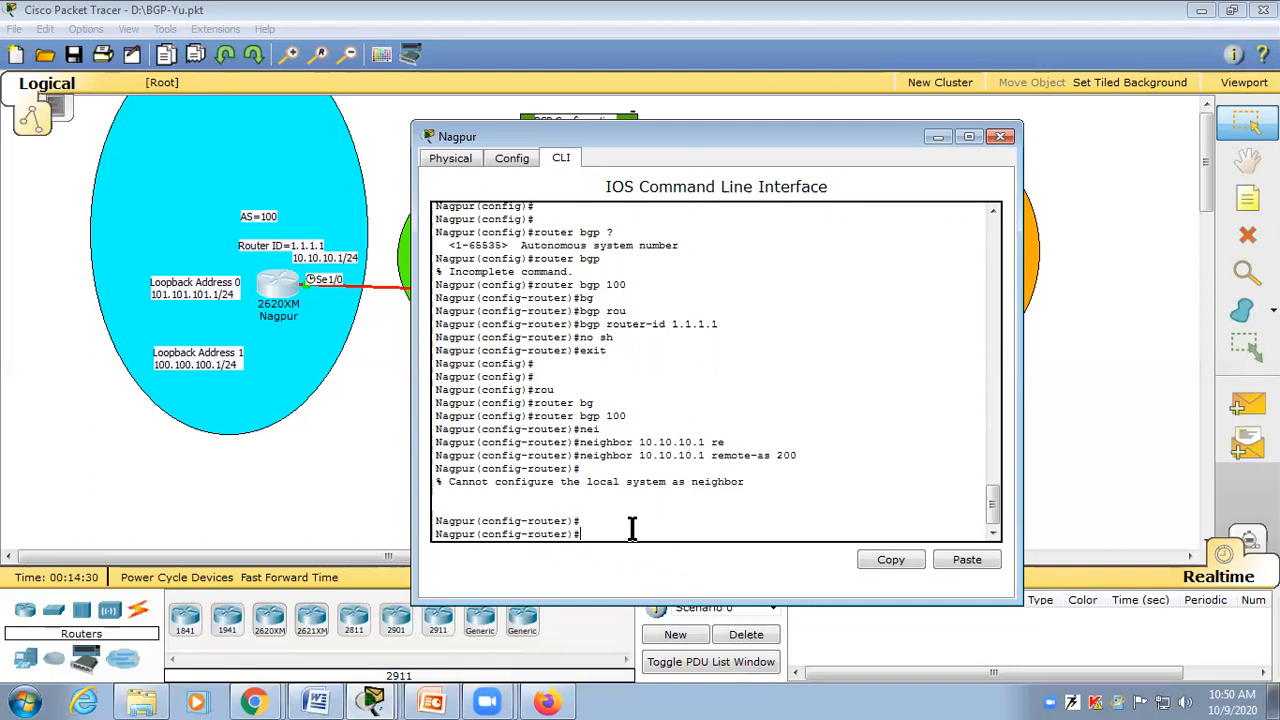
Step: Declare 10.10.10.2 as the Nagpur router's BGP neighbor in remote AS 200 and return to the topology
{"action": "key", "text": "Up"}
{"action": "key", "text": "BackSpace"}
{"action": "key", "text": "BackSpace"}
{"action": "key", "text": "BackSpace"}
{"action": "key", "text": "BackSpace"}
{"action": "key", "text": "BackSpace"}
{"action": "key", "text": "BackSpace"}
{"action": "key", "text": "BackSpace"}
{"action": "key", "text": "BackSpace"}
{"action": "key", "text": "BackSpace"}
{"action": "key", "text": "BackSpace"}
{"action": "key", "text": "BackSpace"}
{"action": "key", "text": "BackSpace"}
{"action": "key", "text": "BackSpace"}
{"action": "key", "text": "BackSpace"}
{"action": "key", "text": "BackSpace"}
{"action": "type", "text": "2 re"}
{"action": "key", "text": "Tab"}
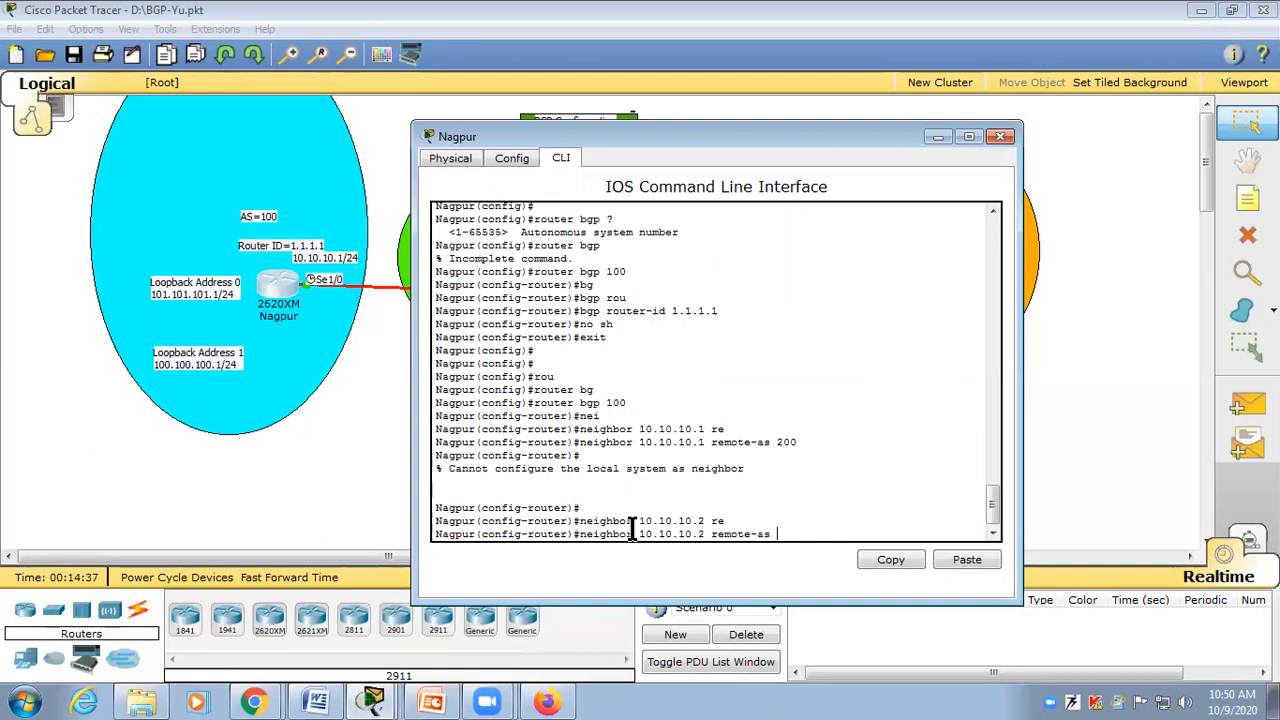
{"action": "type", "text": "200"}
{"action": "key", "text": "Return"}
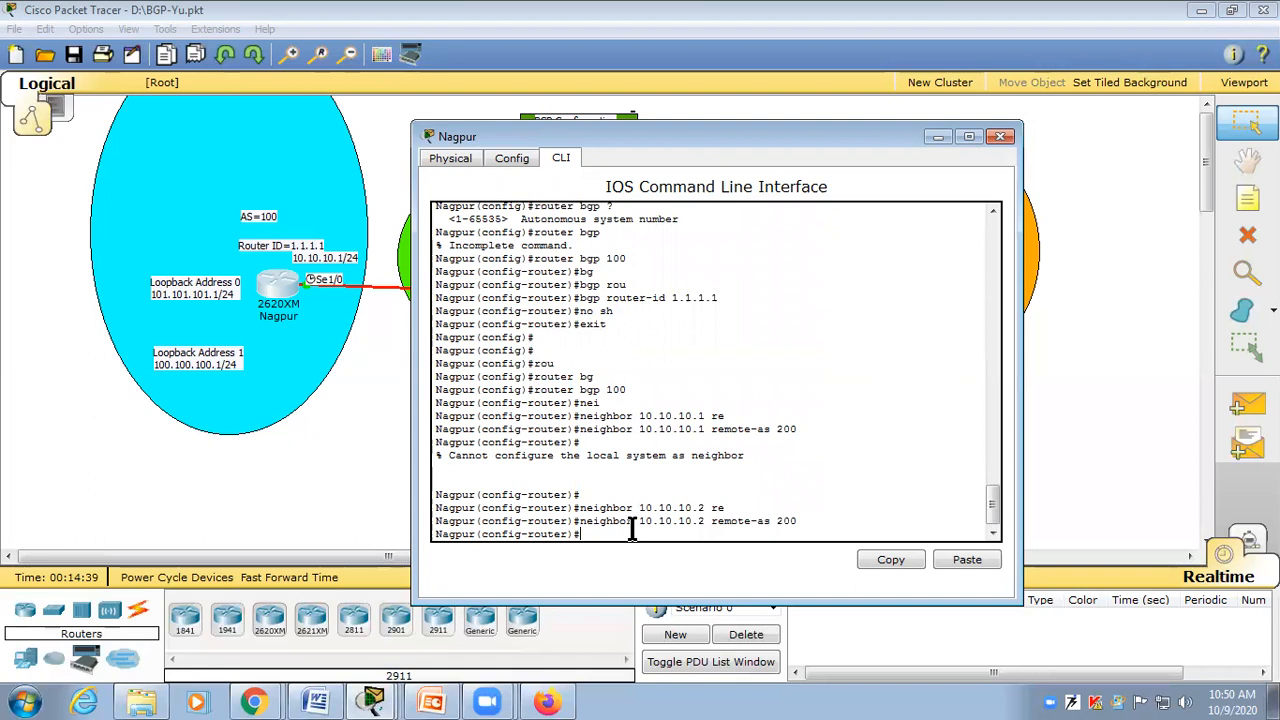
{"action": "left_click_drag", "start_coordinate": [846, 522], "coordinate": [455, 530]}
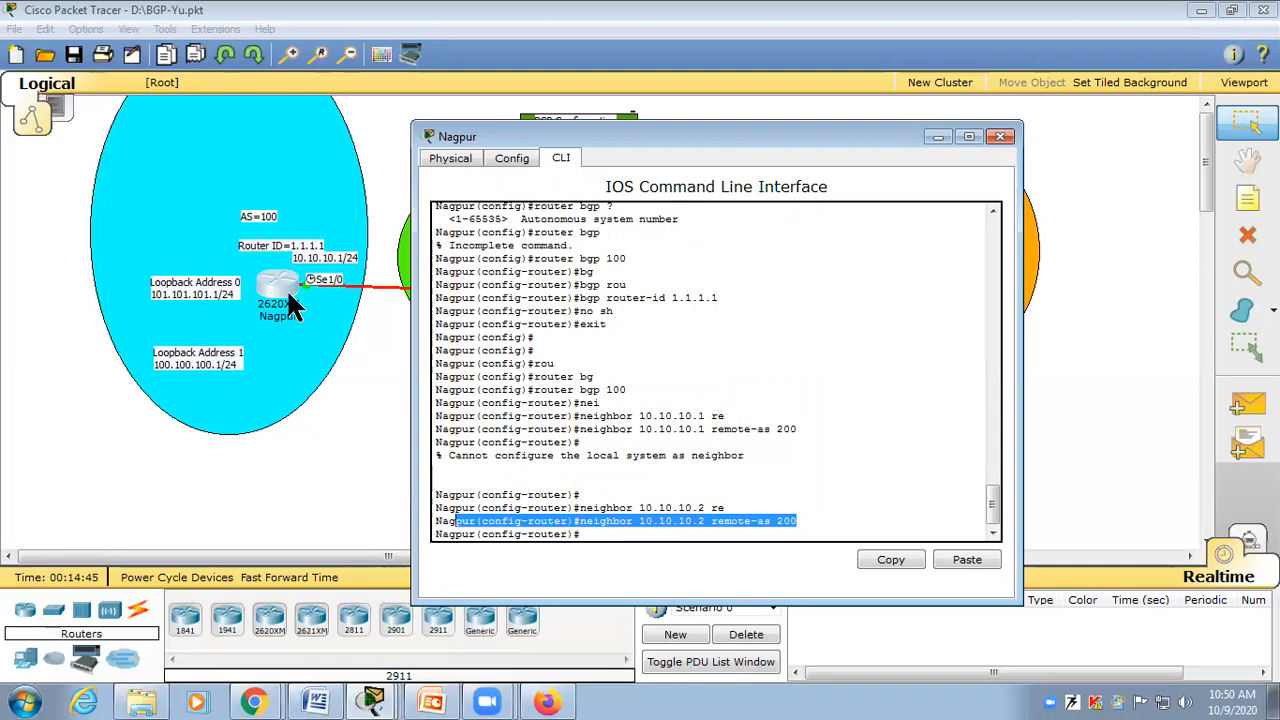
{"action": "left_click", "coordinate": [370, 410]}
Step: Reopen the Pune router's command line and re-enter BGP configuration for autonomous system 200
{"action": "left_click", "coordinate": [603, 283]}
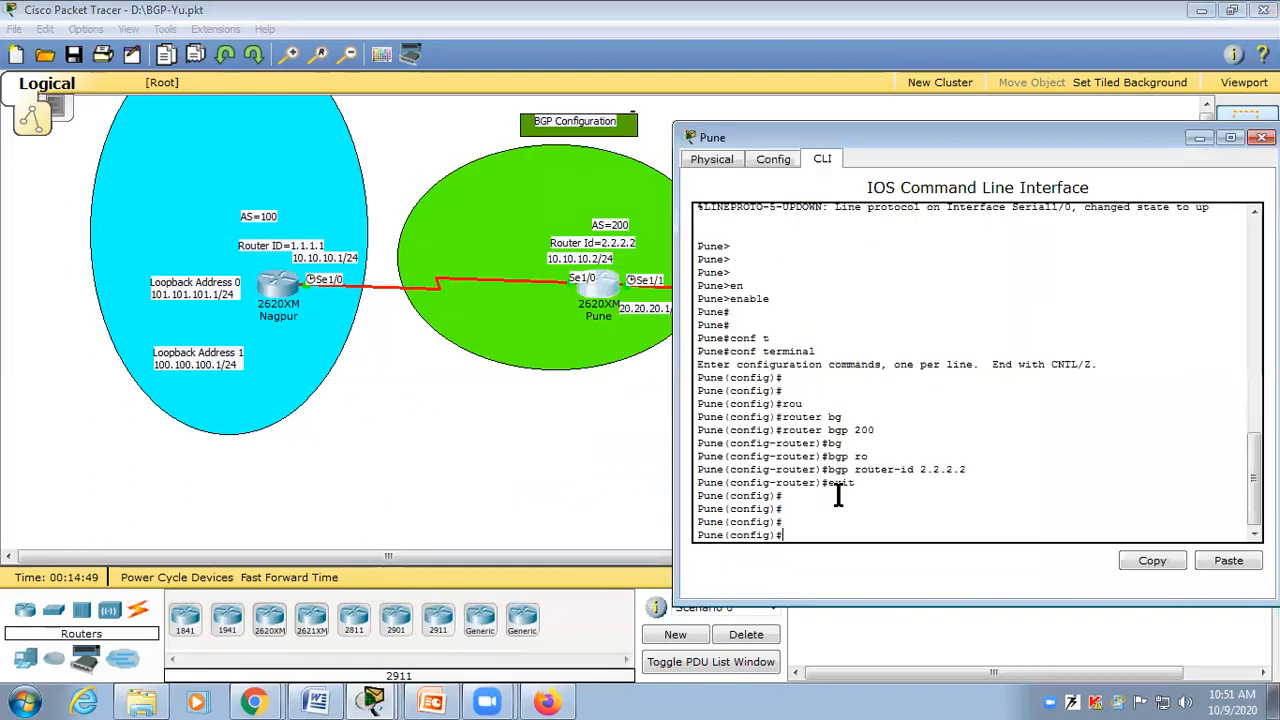
{"action": "key", "text": "Return"}
{"action": "key", "text": "Return"}
{"action": "key", "text": "Return"}
{"action": "key", "text": "Return"}
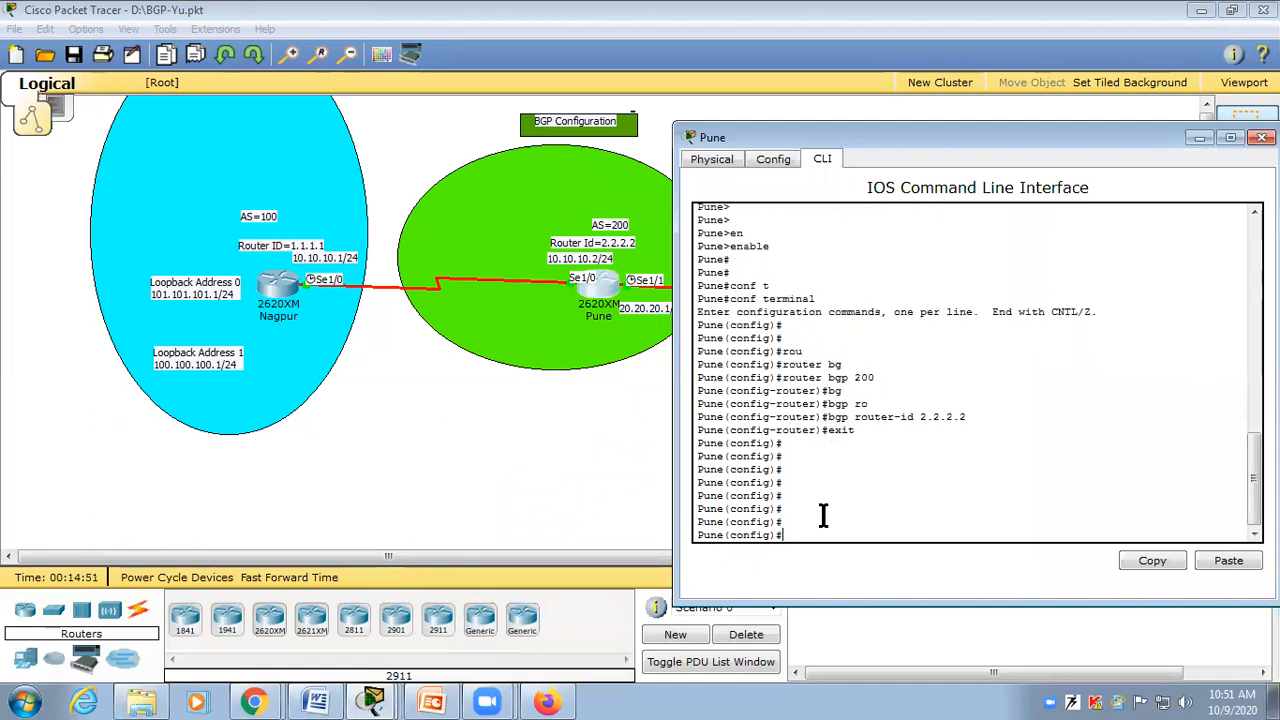
{"action": "type", "text": "rou"}
{"action": "key", "text": "Tab"}
{"action": "type", "text": "bg"}
{"action": "key", "text": "Tab"}
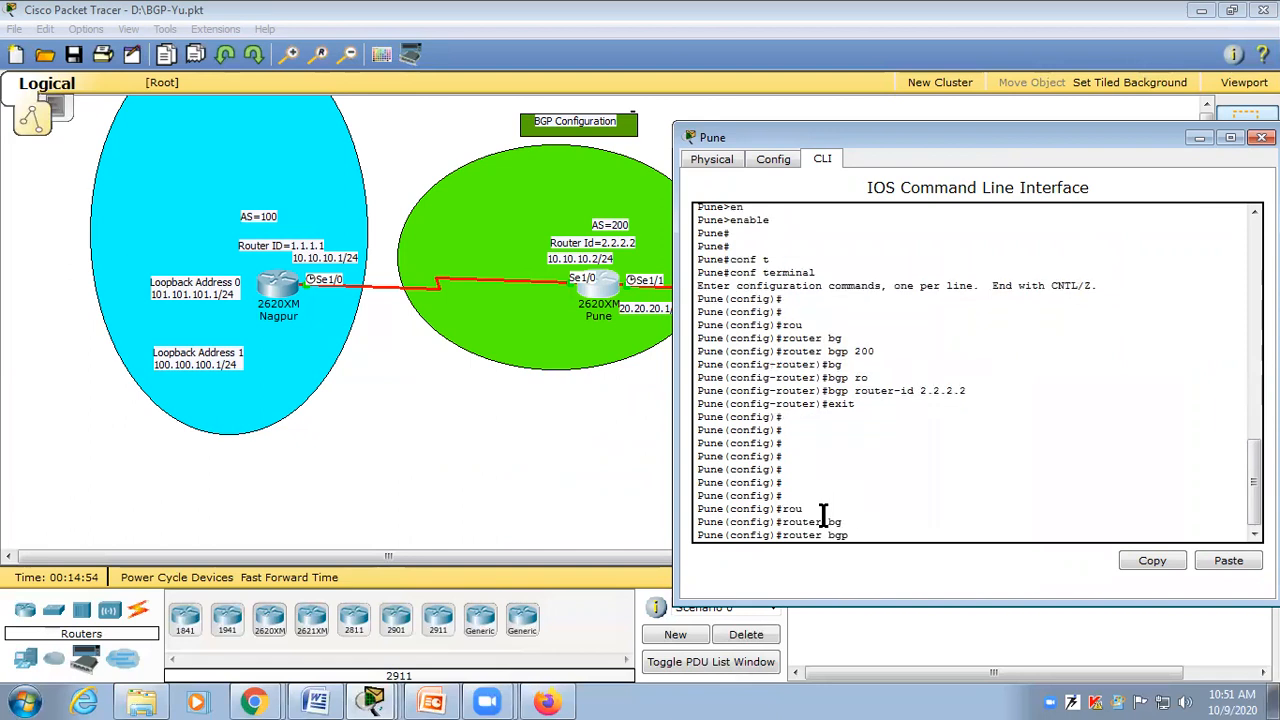
{"action": "type", "text": "200"}
{"action": "key", "text": "Return"}
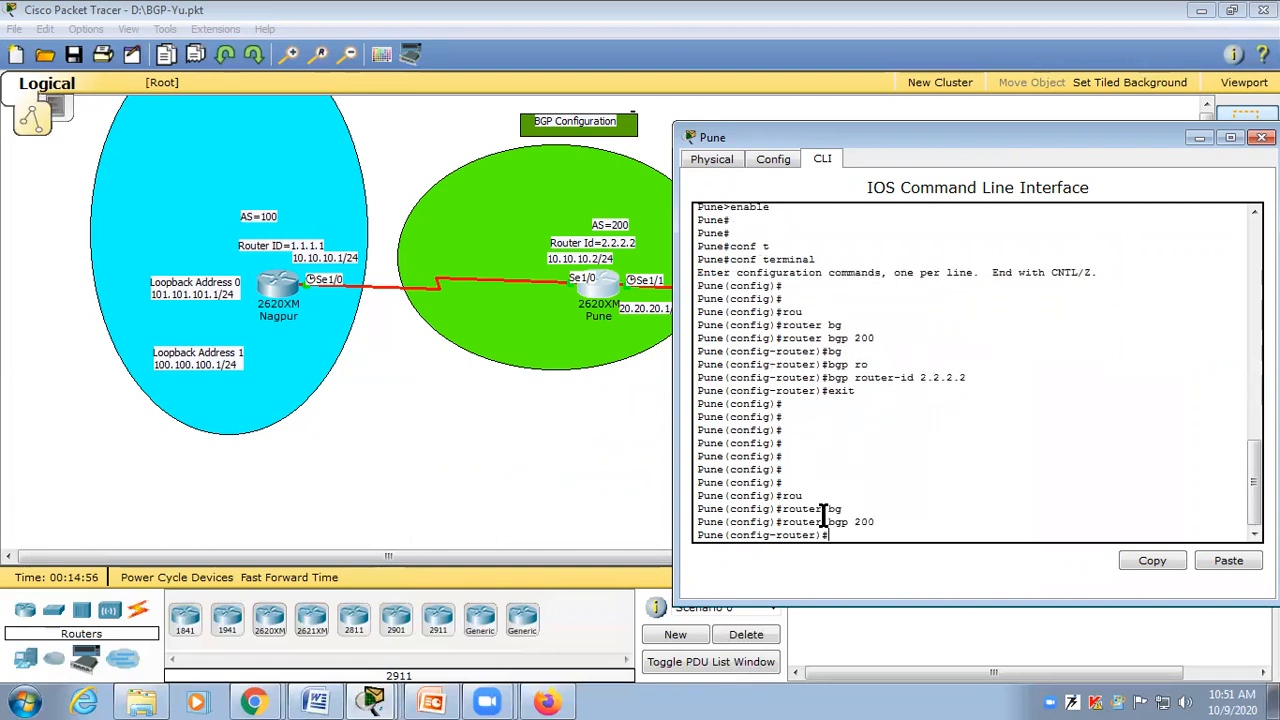
Step: Declare 10.10.10.1 as the Pune router's BGP neighbor in remote AS 100
{"action": "type", "text": "nei"}
{"action": "key", "text": "Tab"}
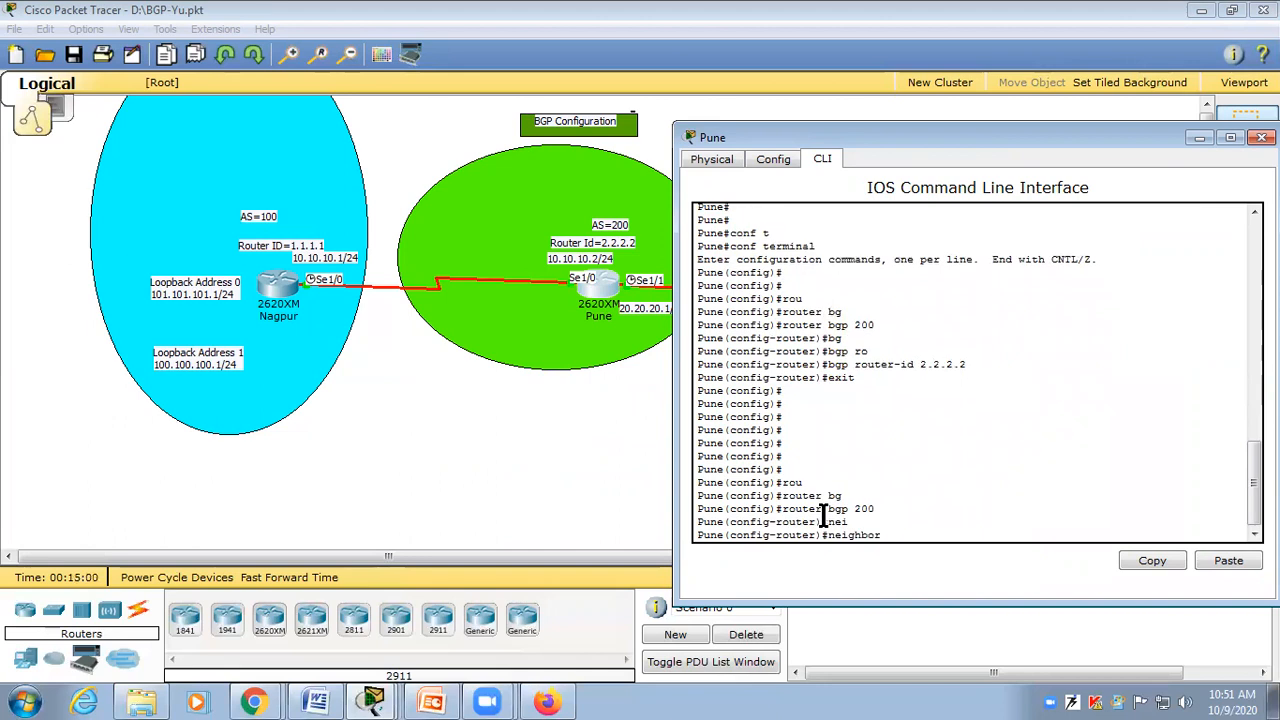
{"action": "type", "text": "10.10..10."}
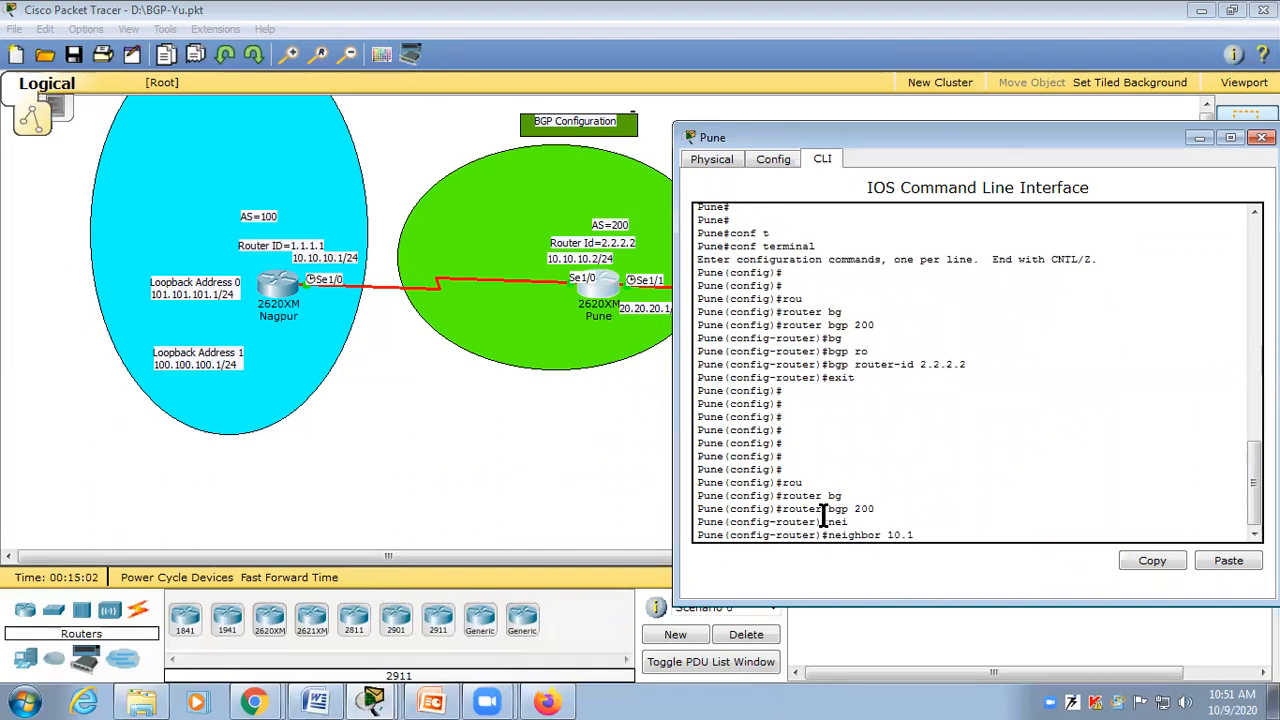
{"action": "key", "text": "BackSpace"}
{"action": "key", "text": "BackSpace"}
{"action": "key", "text": "BackSpace"}
{"action": "key", "text": "BackSpace"}
{"action": "key", "text": "BackSpace"}
{"action": "type", "text": ".10.1 re"}
{"action": "key", "text": "Tab"}
{"action": "type", "text": "100"}
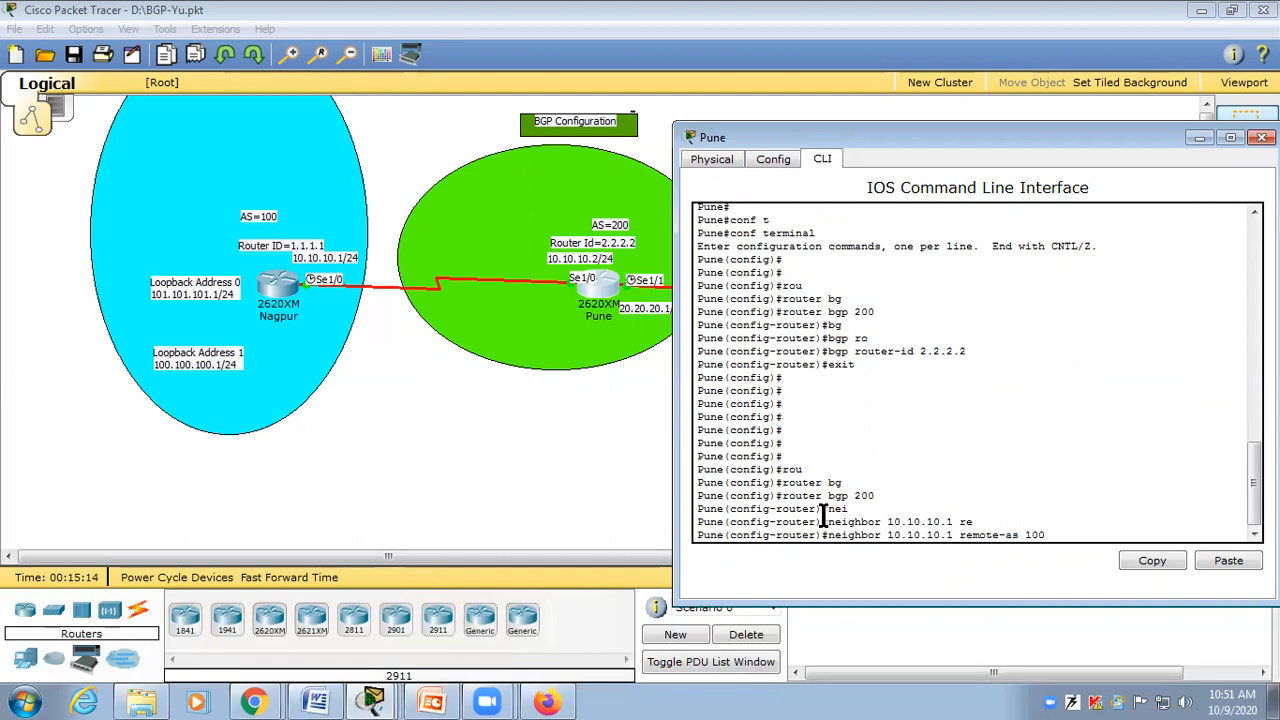
{"action": "key", "text": "Return"}
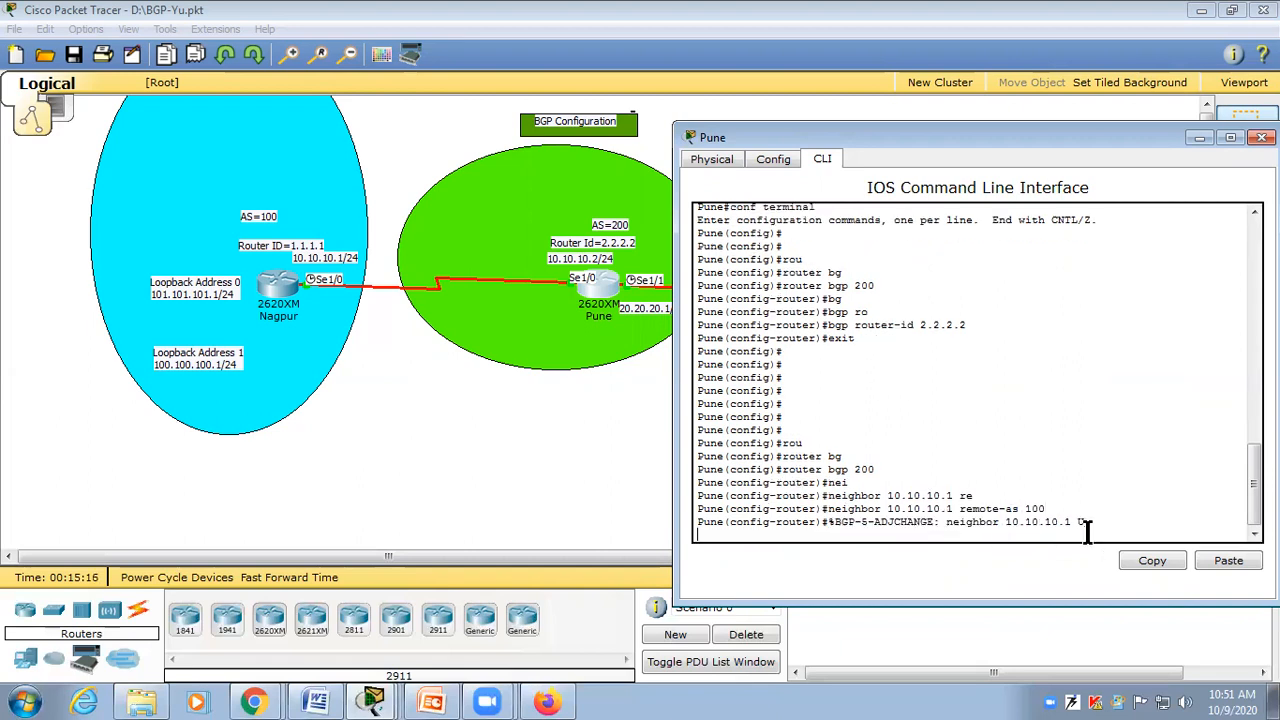
{"action": "left_click_drag", "start_coordinate": [1120, 526], "coordinate": [690, 522]}
{"action": "left_click", "coordinate": [702, 524]}
Step: Declare 20.20.20.2 as a second BGP neighbor of the Pune router in remote AS 300 and return to the topology
{"action": "key", "text": "Up"}
{"action": "key", "text": "BackSpace"}
{"action": "key", "text": "BackSpace"}
{"action": "key", "text": "BackSpace"}
{"action": "key", "text": "BackSpace"}
{"action": "key", "text": "BackSpace"}
{"action": "key", "text": "BackSpace"}
{"action": "key", "text": "BackSpace"}
{"action": "key", "text": "BackSpace"}
{"action": "key", "text": "BackSpace"}
{"action": "key", "text": "BackSpace"}
{"action": "key", "text": "BackSpace"}
{"action": "key", "text": "BackSpace"}
{"action": "key", "text": "BackSpace"}
{"action": "key", "text": "BackSpace"}
{"action": "key", "text": "BackSpace"}
{"action": "key", "text": "BackSpace"}
{"action": "key", "text": "BackSpace"}
{"action": "key", "text": "BackSpace"}
{"action": "key", "text": "BackSpace"}
{"action": "key", "text": "BackSpace"}
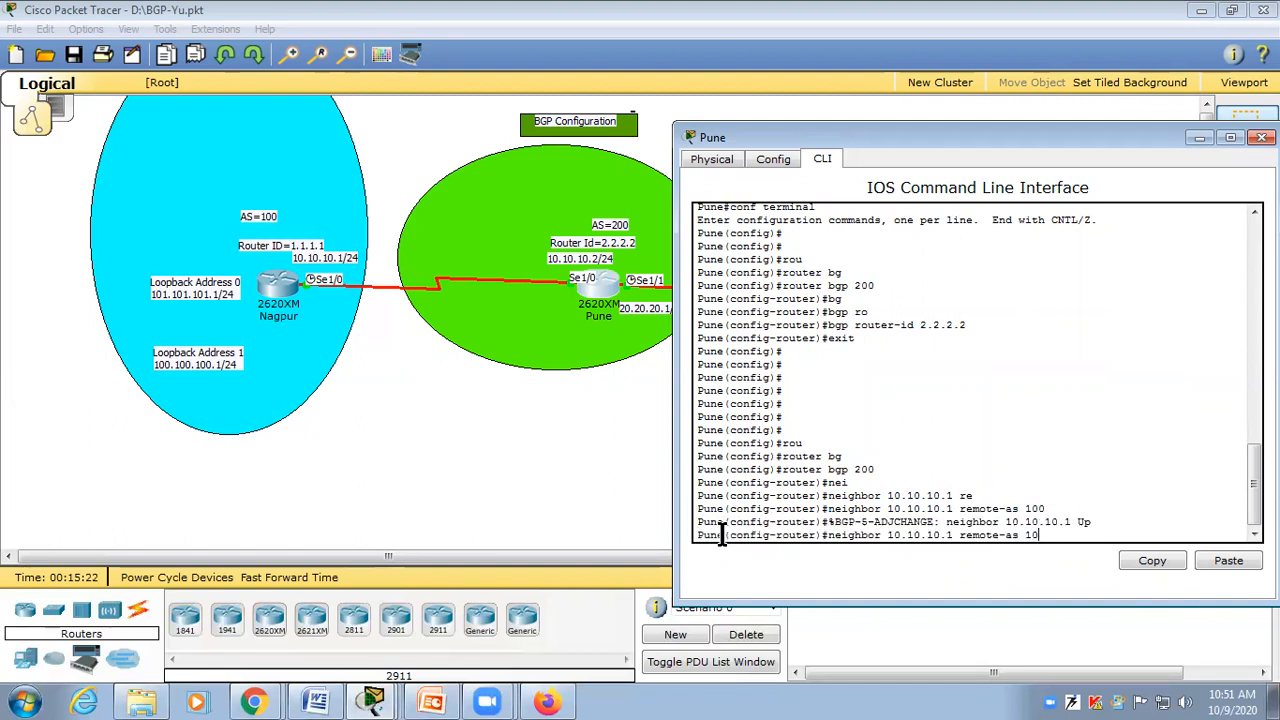
{"action": "key", "text": "BackSpace"}
{"action": "key", "text": "BackSpace"}
{"action": "key", "text": "BackSpace"}
{"action": "key", "text": "BackSpace"}
{"action": "key", "text": "BackSpace"}
{"action": "key", "text": "BackSpace"}
{"action": "key", "text": "BackSpace"}
{"action": "key", "text": "BackSpace"}
{"action": "key", "text": "BackSpace"}
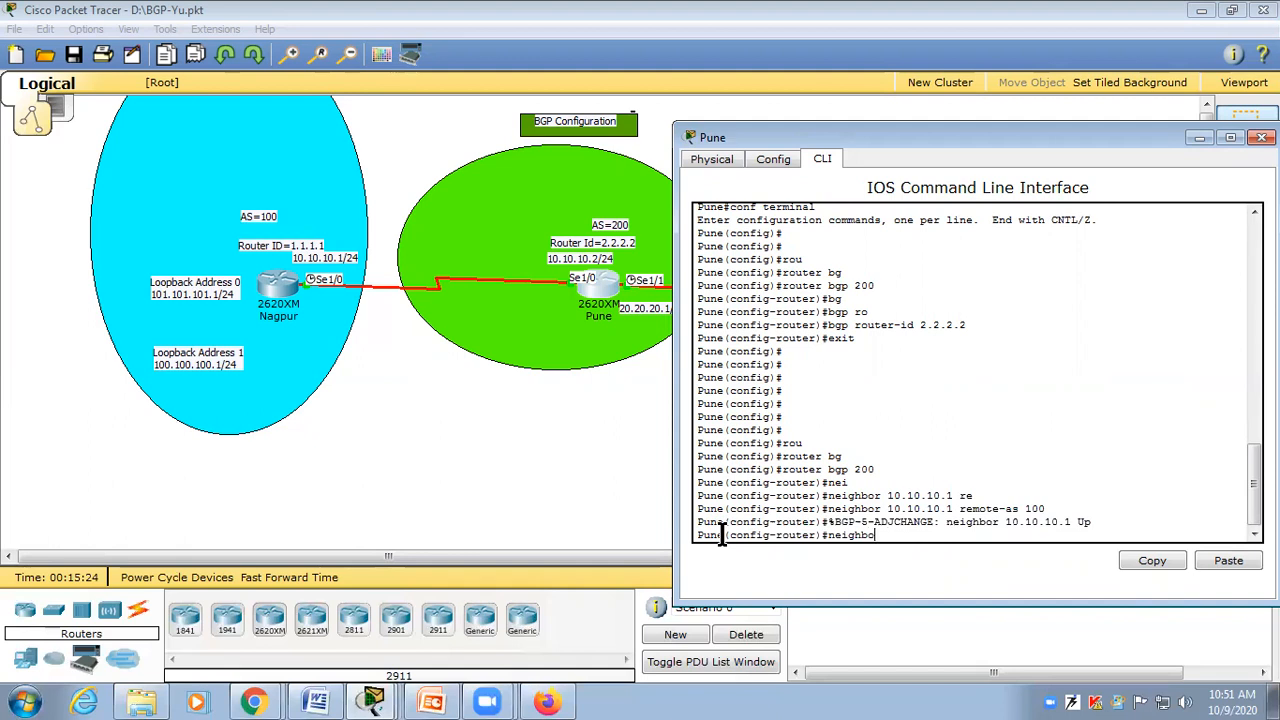
{"action": "type", "text": "ei"}
{"action": "key", "text": "Tab"}
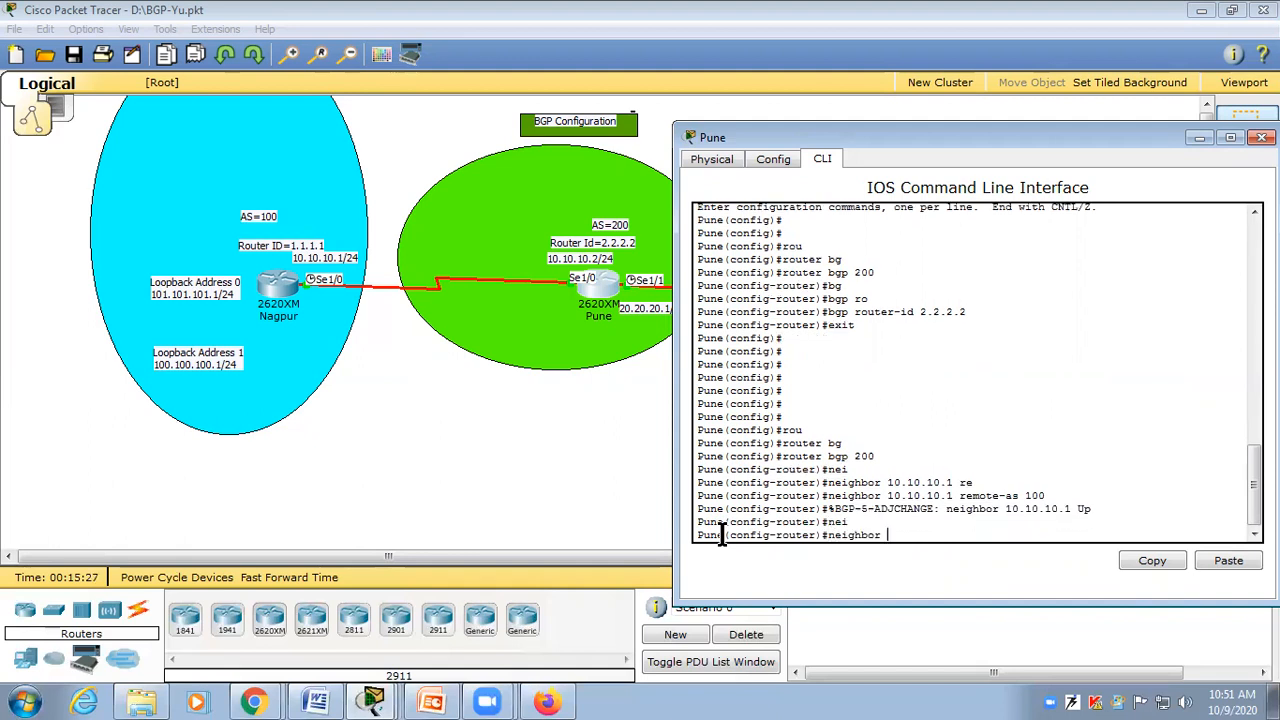
{"action": "type", "text": "20.20.20.20"}
{"action": "key", "text": "BackSpace"}
{"action": "type", "text": "re"}
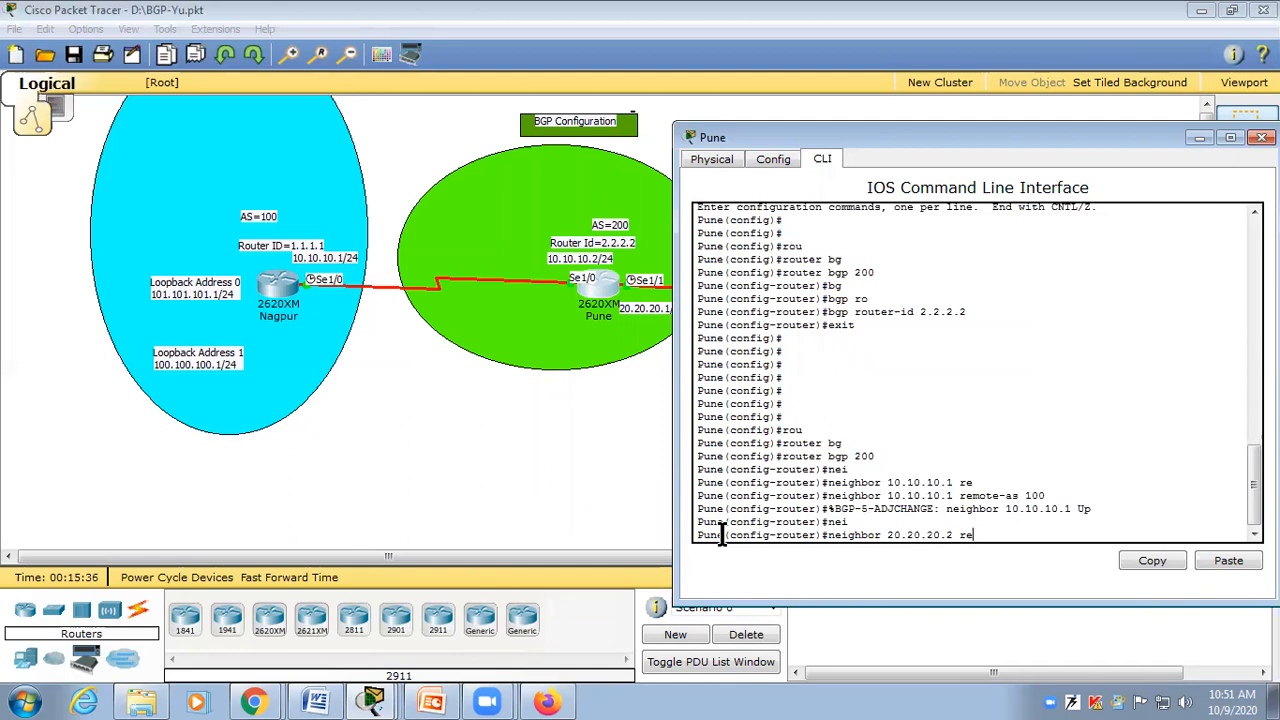
{"action": "key", "text": "Tab"}
{"action": "type", "text": "300"}
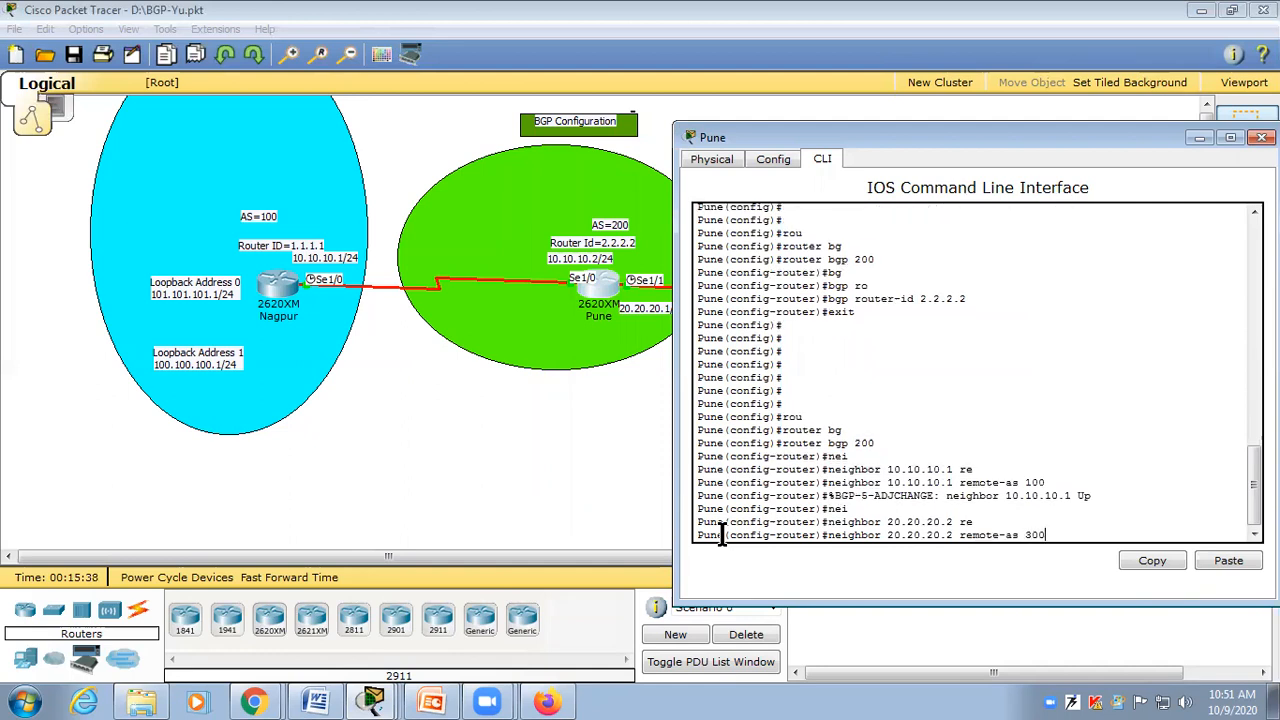
{"action": "key", "text": "Return"}
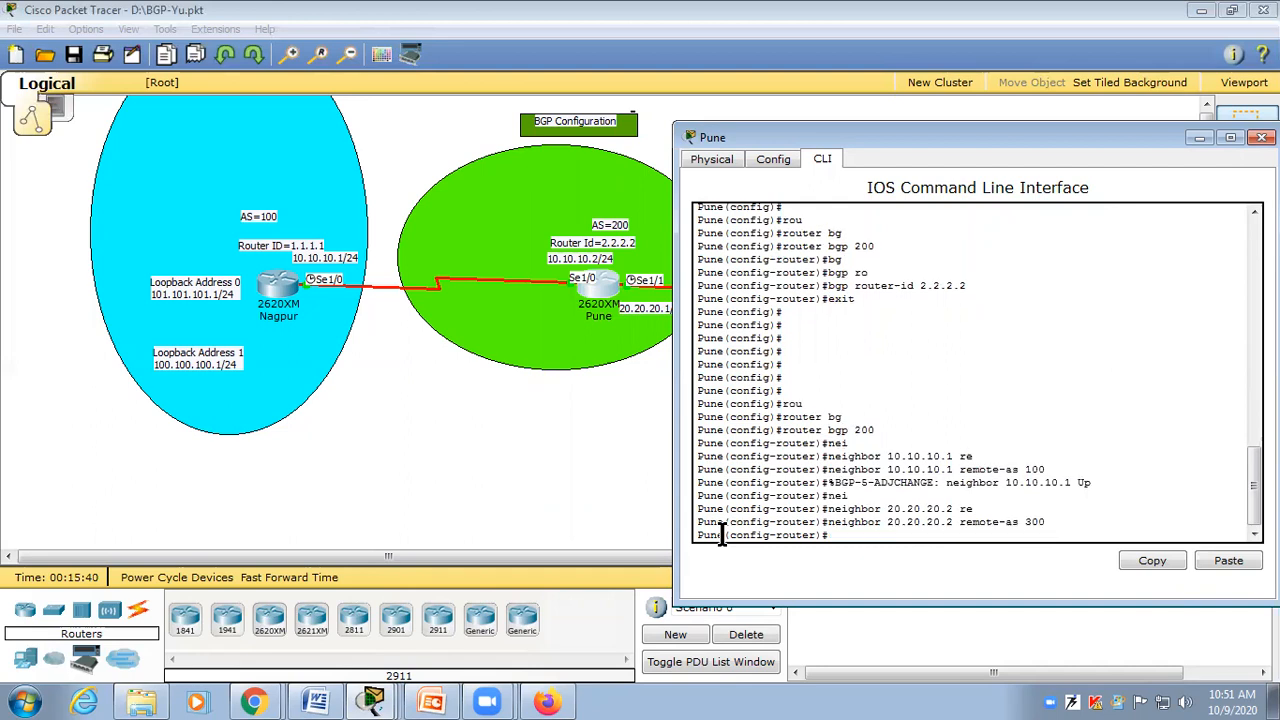
{"action": "left_click_drag", "start_coordinate": [1046, 521], "coordinate": [594, 486]}
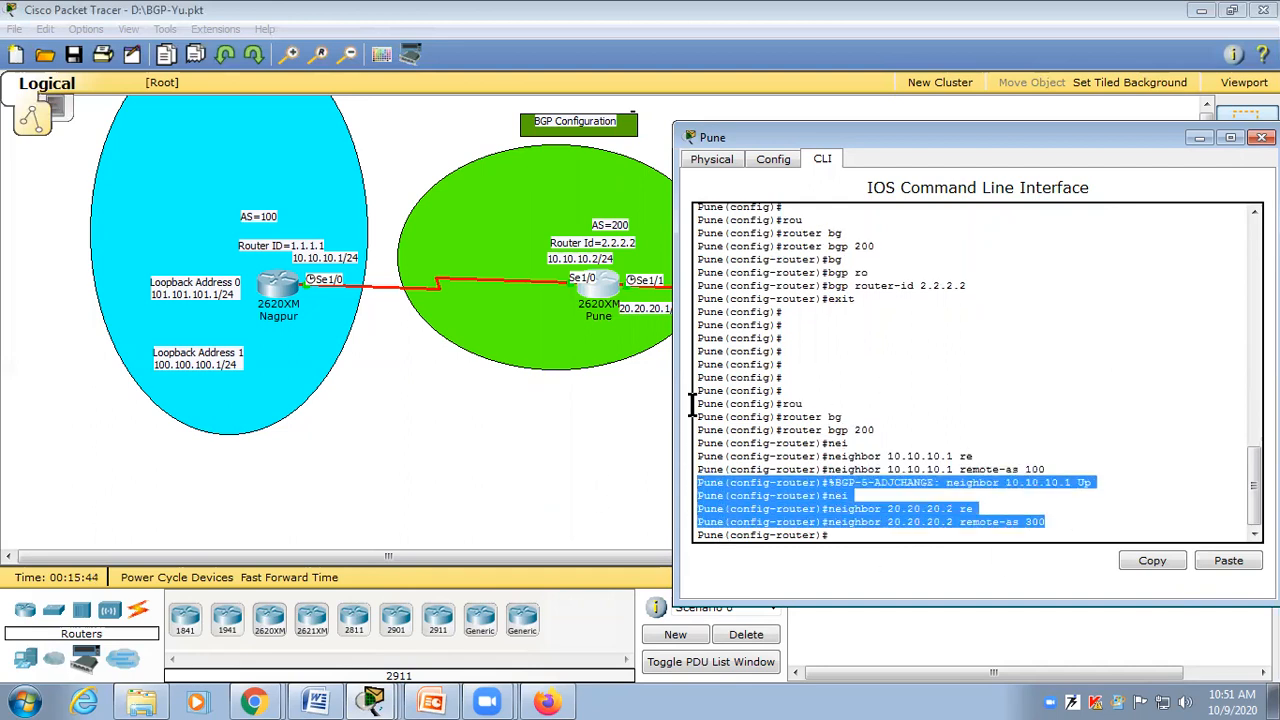
{"action": "left_click", "coordinate": [1195, 237]}
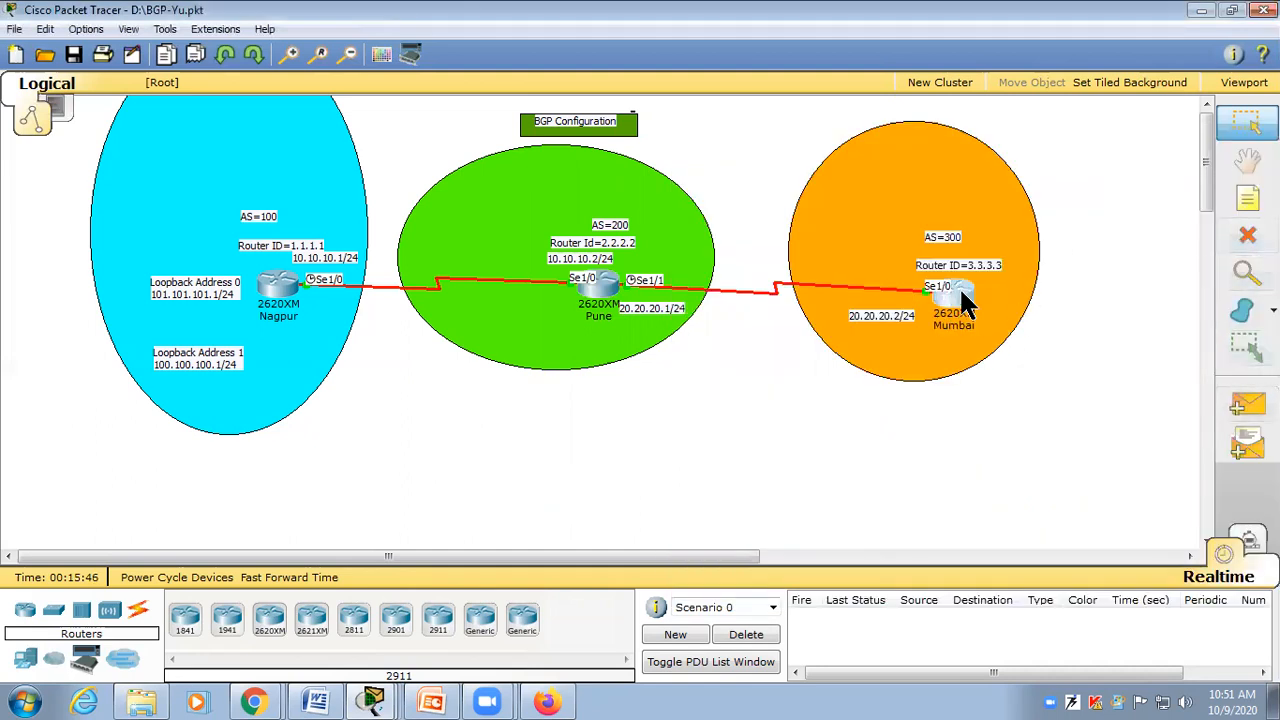
Step: Reopen the Mumbai router's command line and re-enter BGP configuration for autonomous system 300
{"action": "left_click", "coordinate": [958, 292]}
{"action": "left_click_drag", "start_coordinate": [553, 152], "coordinate": [461, 135]}
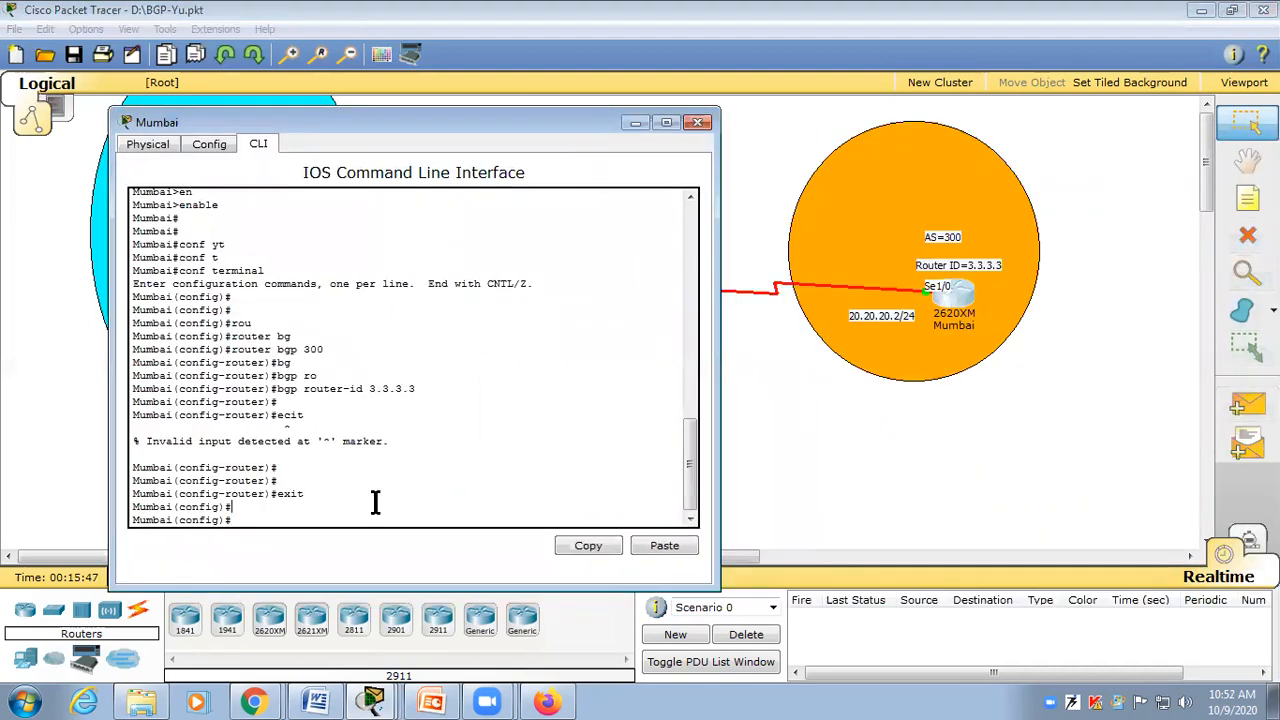
{"action": "key", "text": "Return"}
{"action": "key", "text": "Return"}
{"action": "key", "text": "Return"}
{"action": "type", "text": "rou"}
{"action": "key", "text": "Tab"}
{"action": "type", "text": "bg"}
{"action": "key", "text": "Tab"}
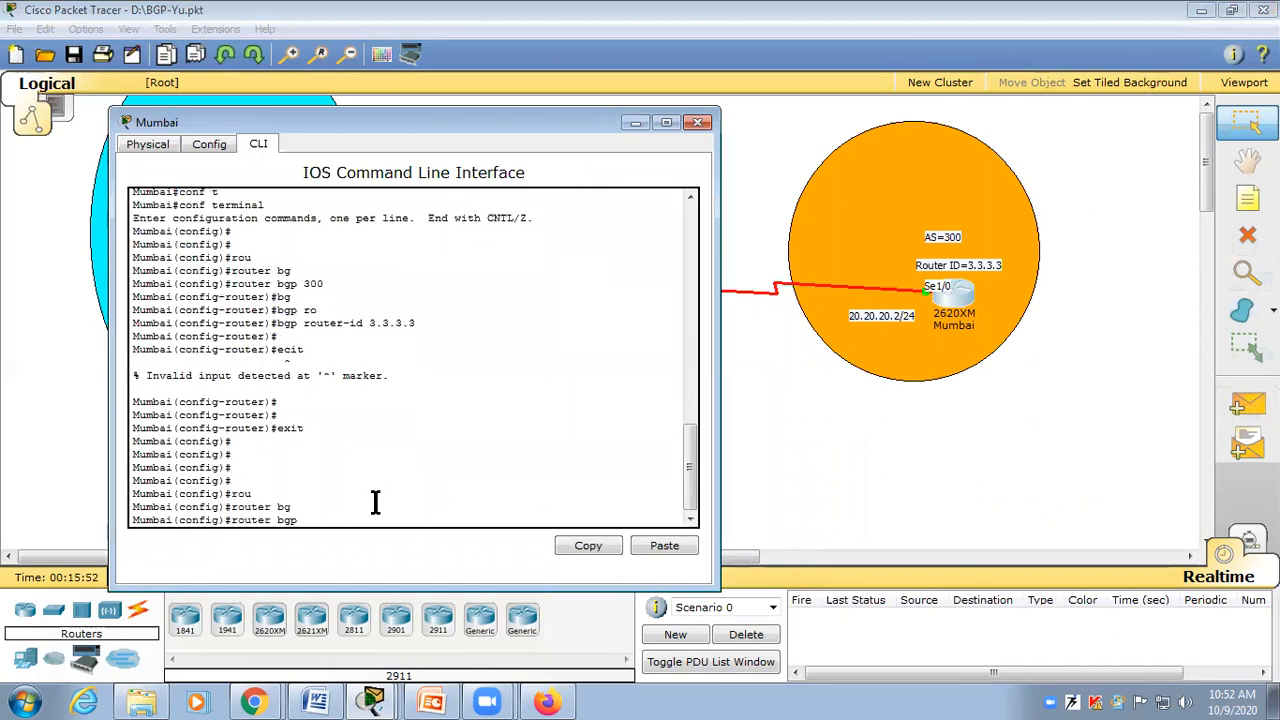
{"action": "type", "text": "300"}
{"action": "key", "text": "Return"}
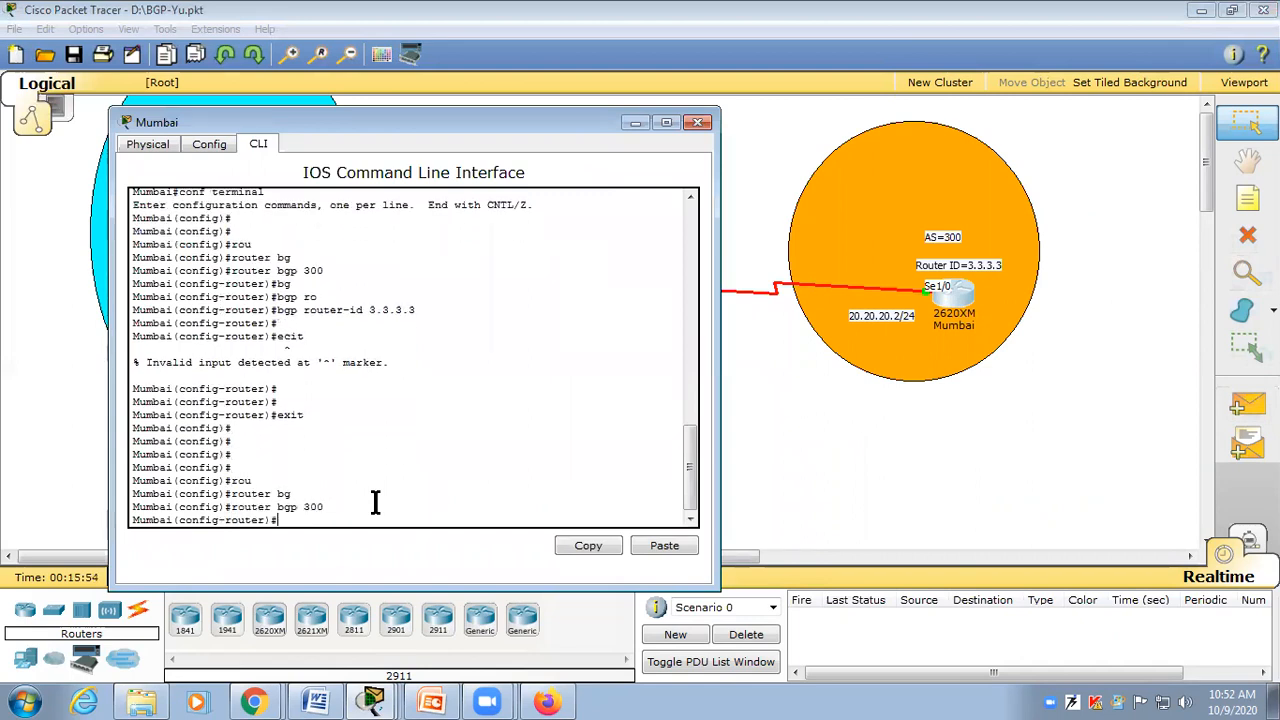
Step: Declare 20.20.20.1 as the Mumbai router's BGP neighbor in remote AS 200 and return to the topology
{"action": "type", "text": "nei"}
{"action": "key", "text": "Tab"}
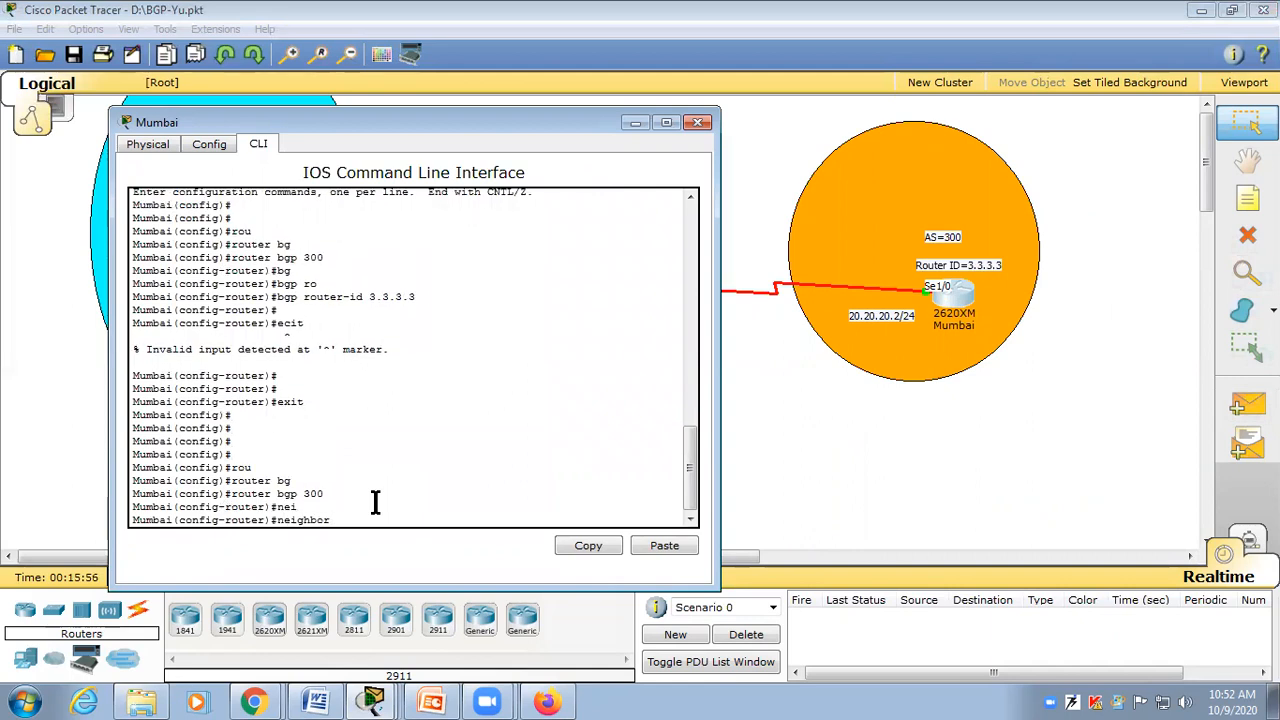
{"action": "type", "text": "20.20.20.1 re"}
{"action": "key", "text": "Tab"}
{"action": "type", "text": "200"}
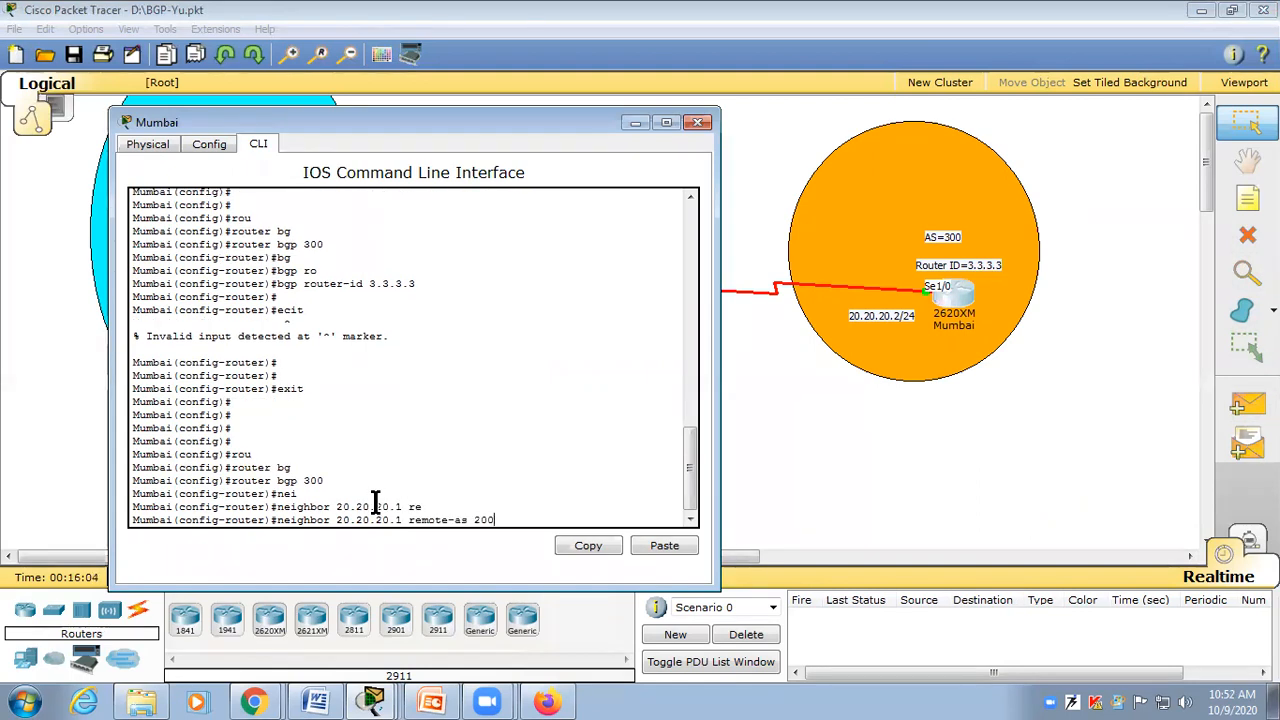
{"action": "key", "text": "Return"}
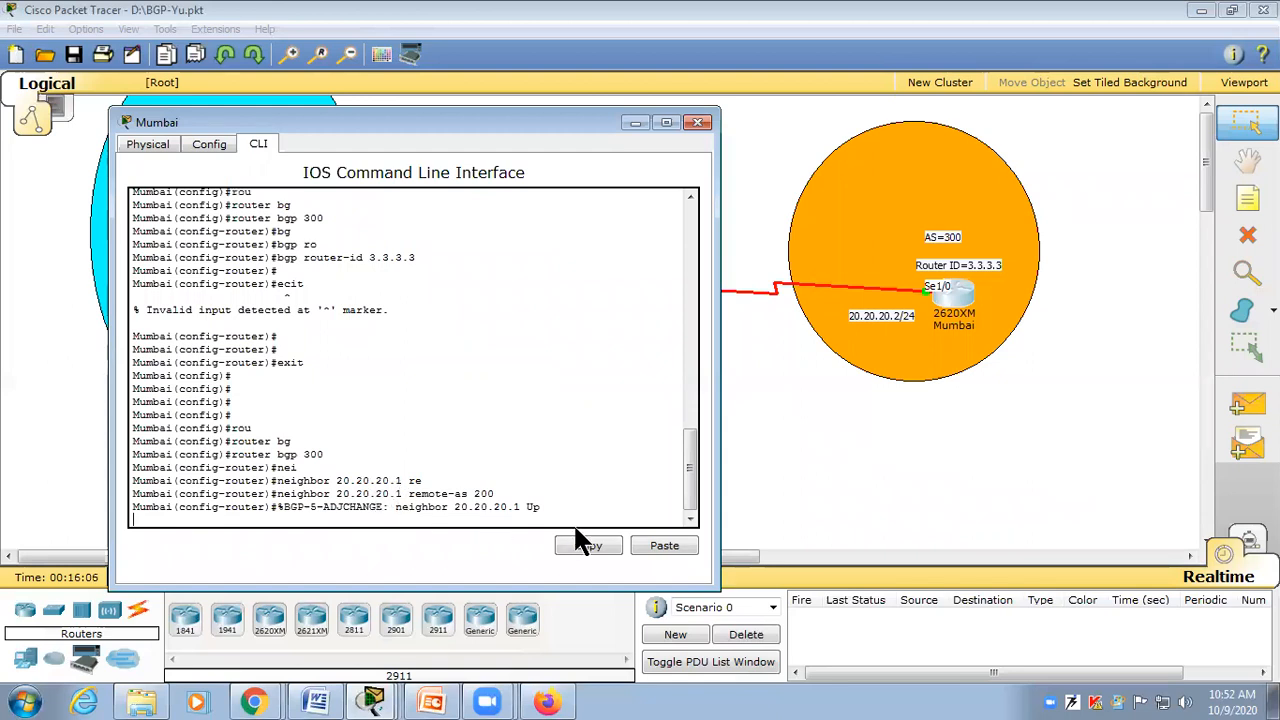
{"action": "left_click_drag", "start_coordinate": [549, 506], "coordinate": [134, 520]}
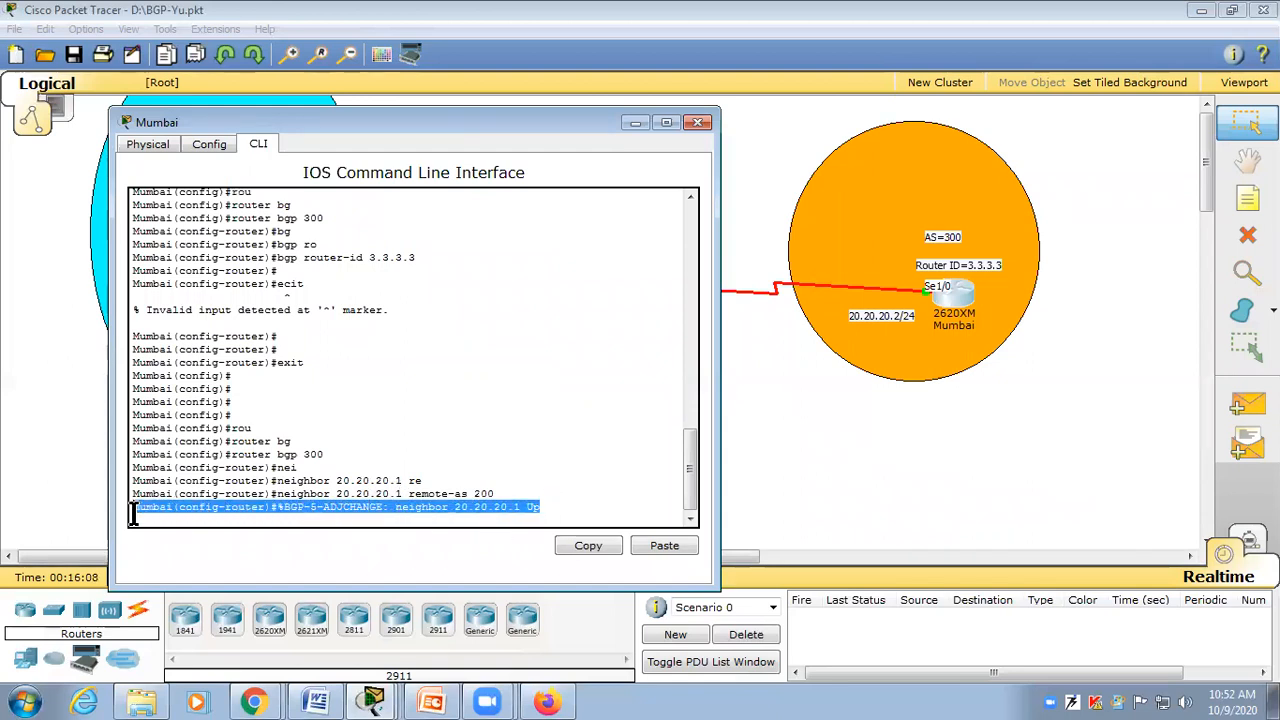
{"action": "left_click", "coordinate": [147, 518]}
{"action": "left_click", "coordinate": [742, 490]}
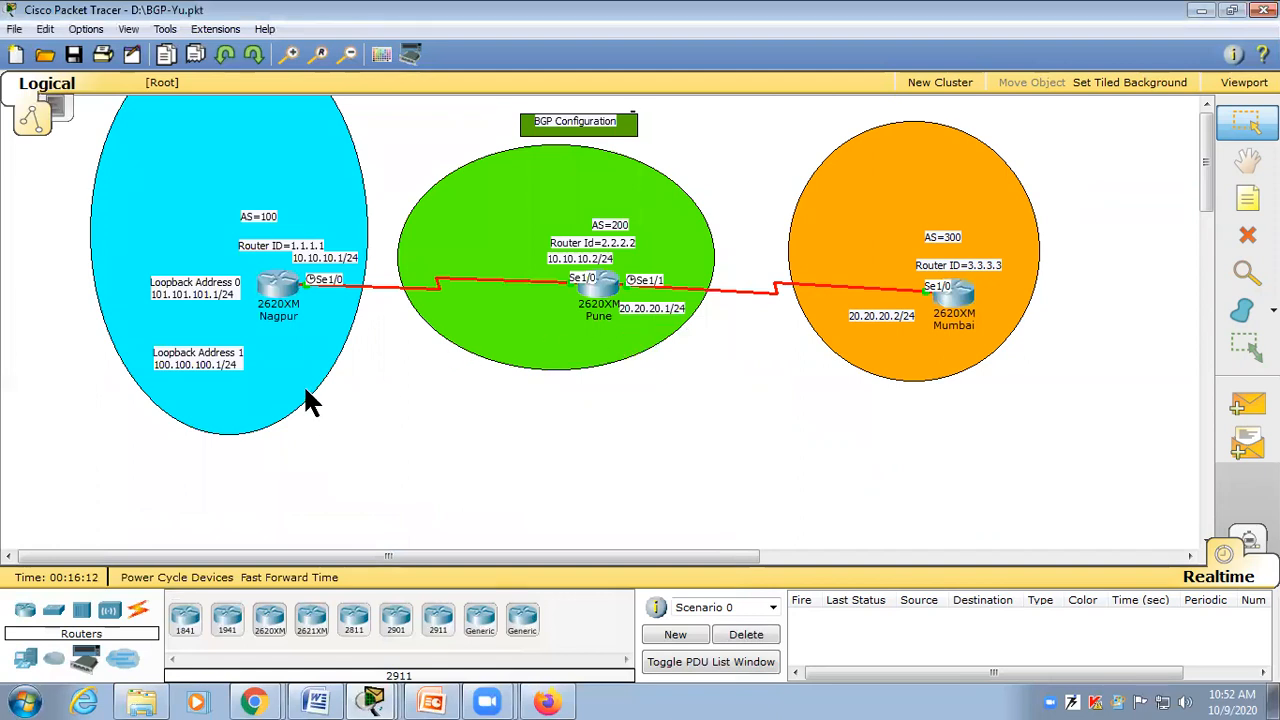
Step: Reopen the Nagpur router's command line and exit BGP configuration back to global configuration mode
{"action": "left_click", "coordinate": [280, 316]}
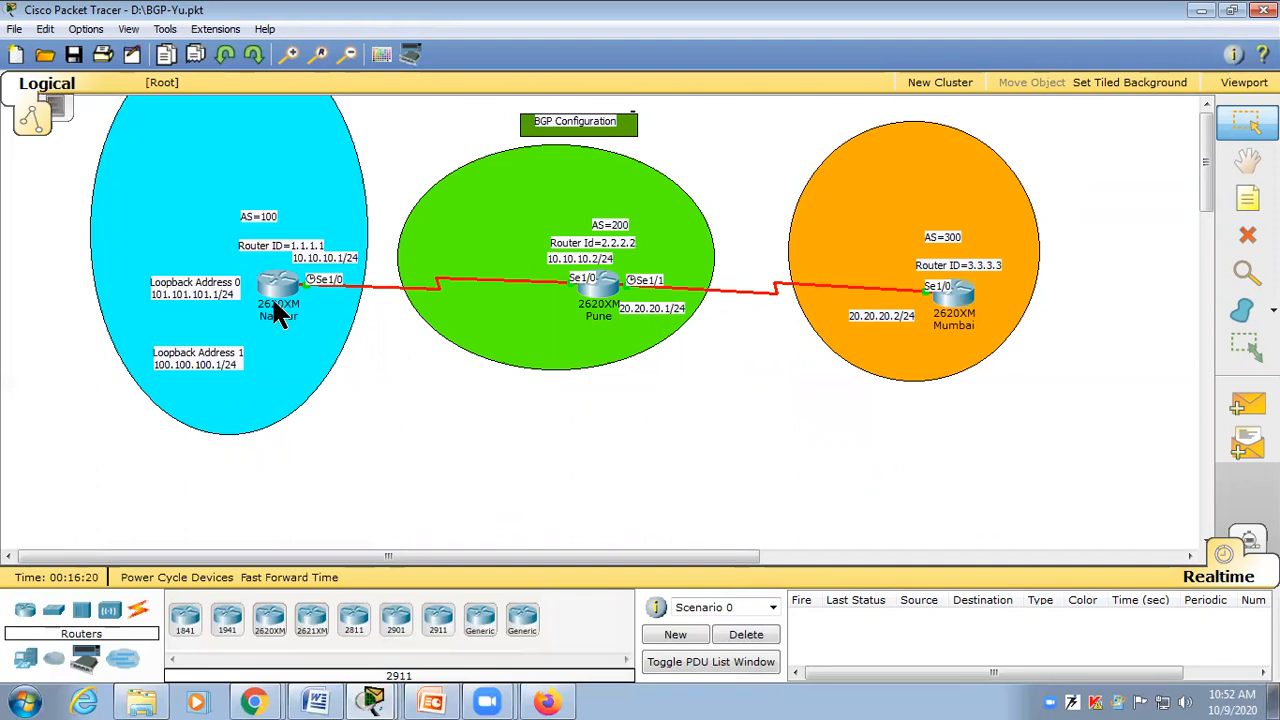
{"action": "key", "text": "Return"}
{"action": "key", "text": "Return"}
{"action": "key", "text": "Return"}
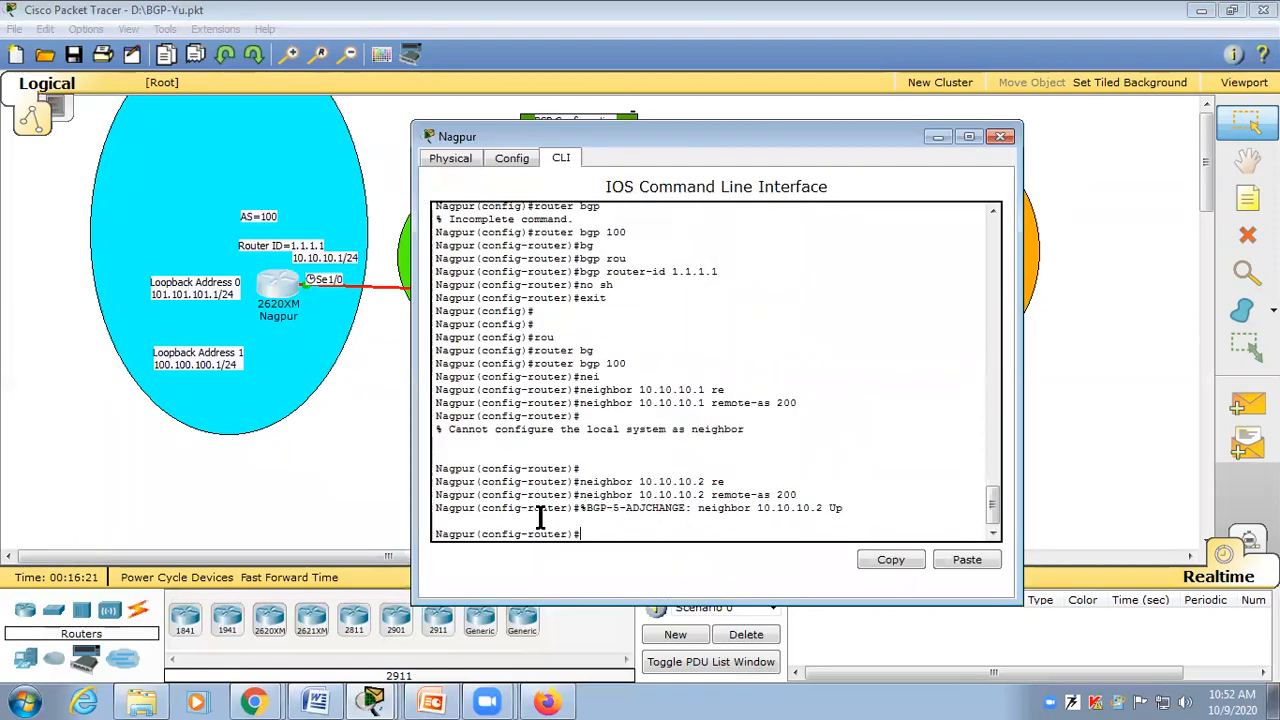
{"action": "type", "text": "exit"}
{"action": "key", "text": "Return"}
{"action": "key", "text": "Return"}
{"action": "key", "text": "Return"}
{"action": "key", "text": "Return"}
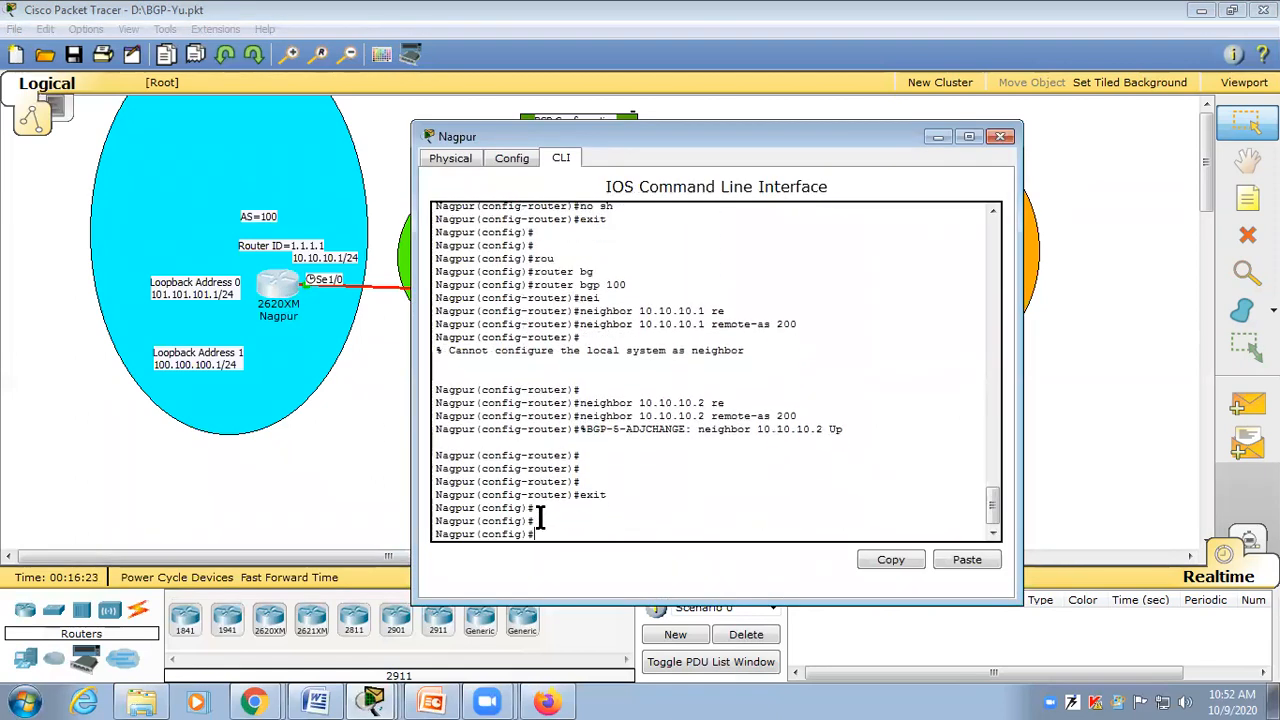
Step: Enter BGP configuration for autonomous system 100 on the Nagpur router
{"action": "type", "text": "rou"}
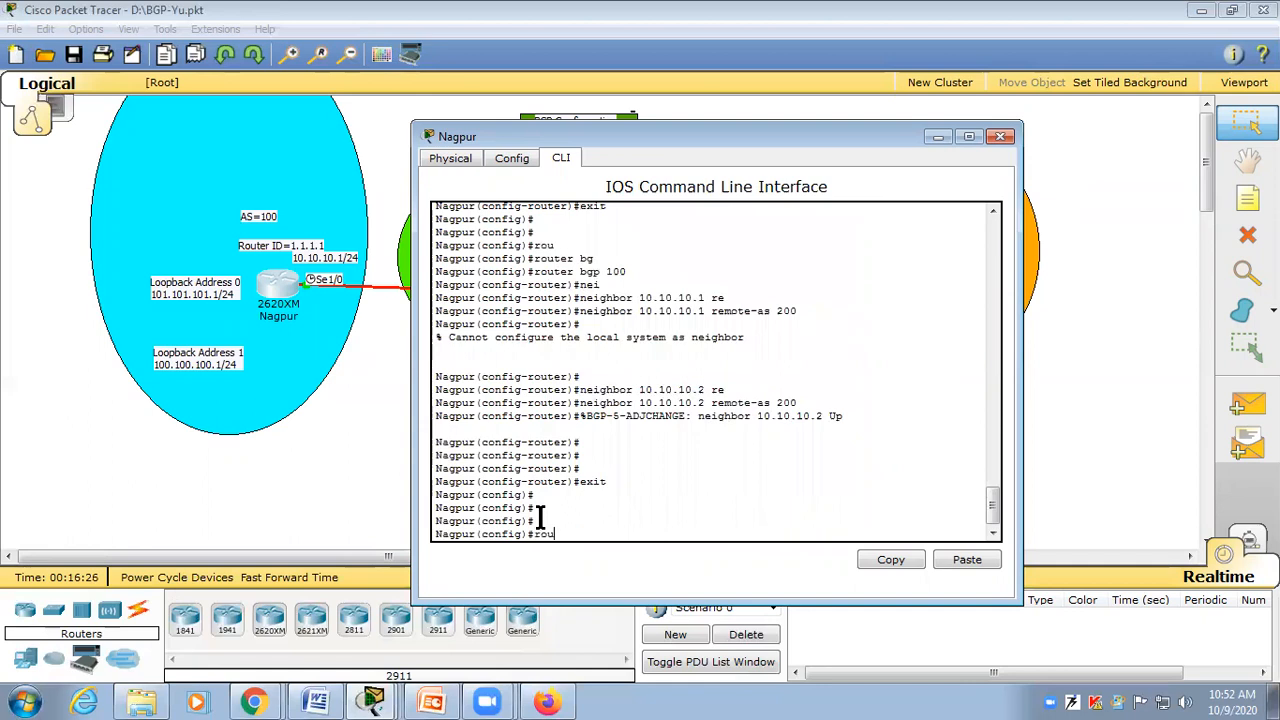
{"action": "key", "text": "Tab"}
{"action": "type", "text": "bg"}
{"action": "key", "text": "Tab"}
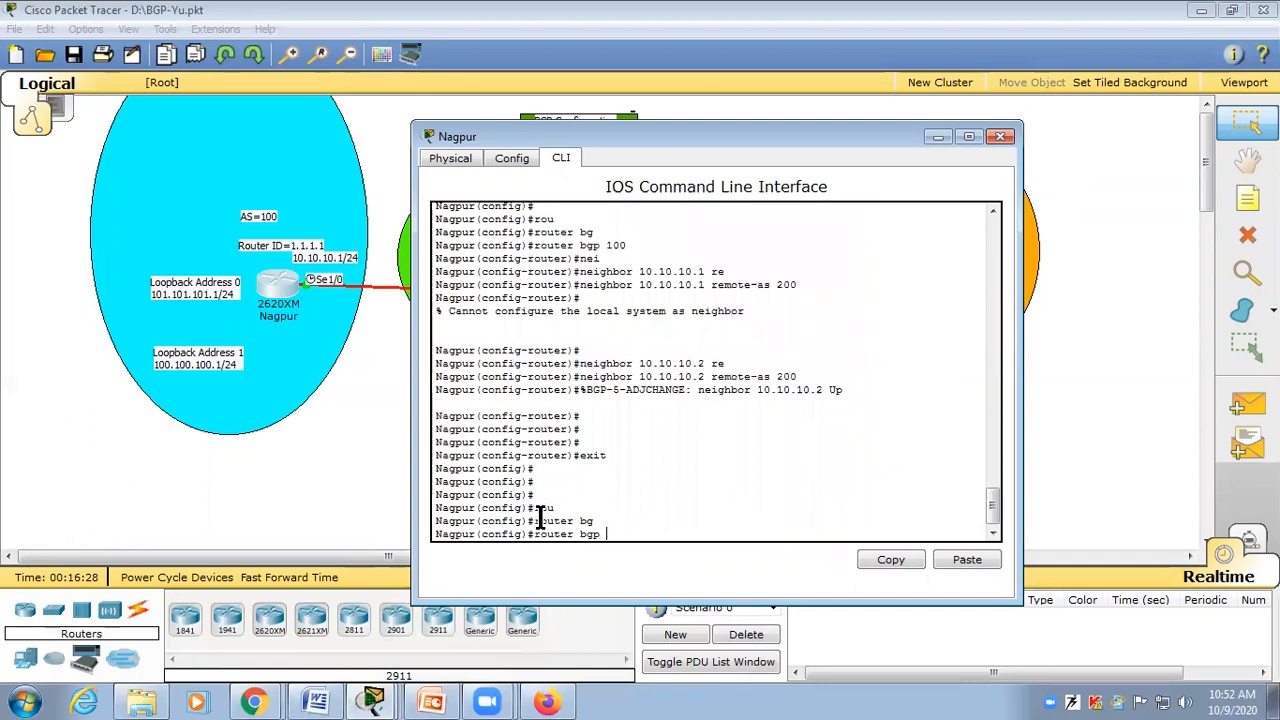
{"action": "type", "text": "100"}
{"action": "key", "text": "Return"}
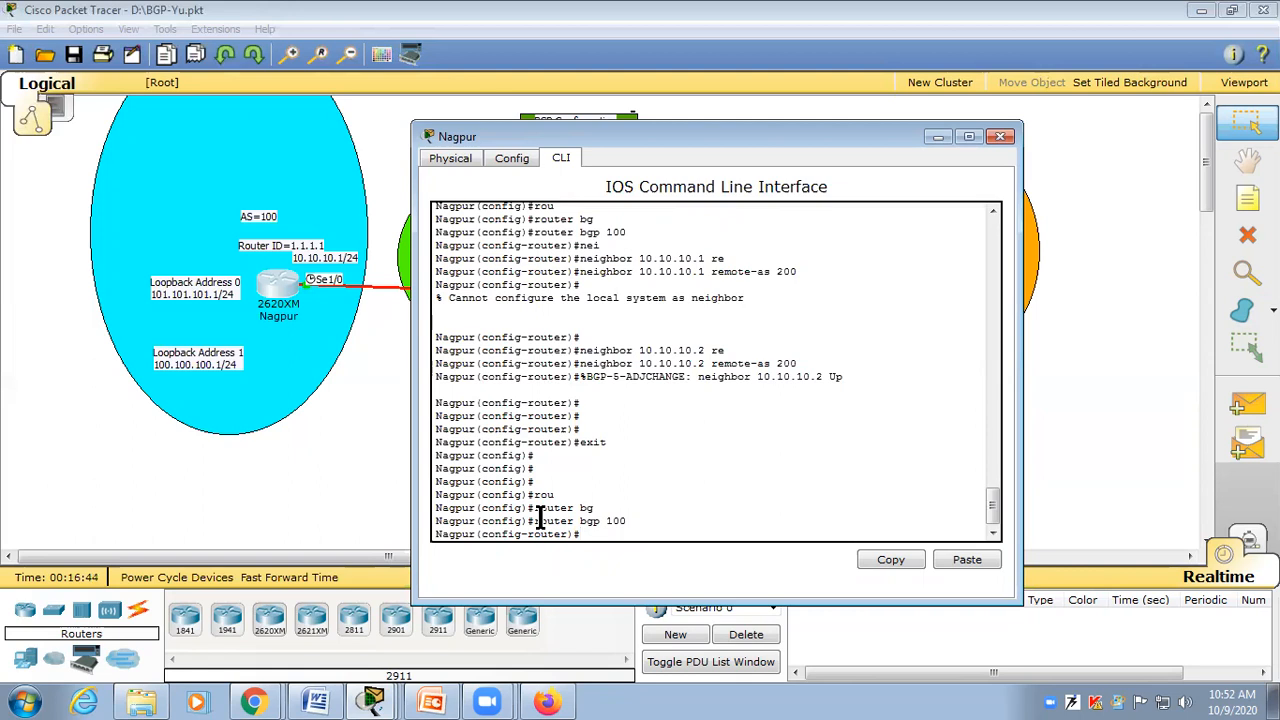
Step: Advertise network 100.100.100.0 with mask 255.255.255.0 in the Nagpur router's BGP process
{"action": "type", "text": "net"}
{"action": "key", "text": "Tab"}
{"action": "type", "text": "100.100.100.0"}
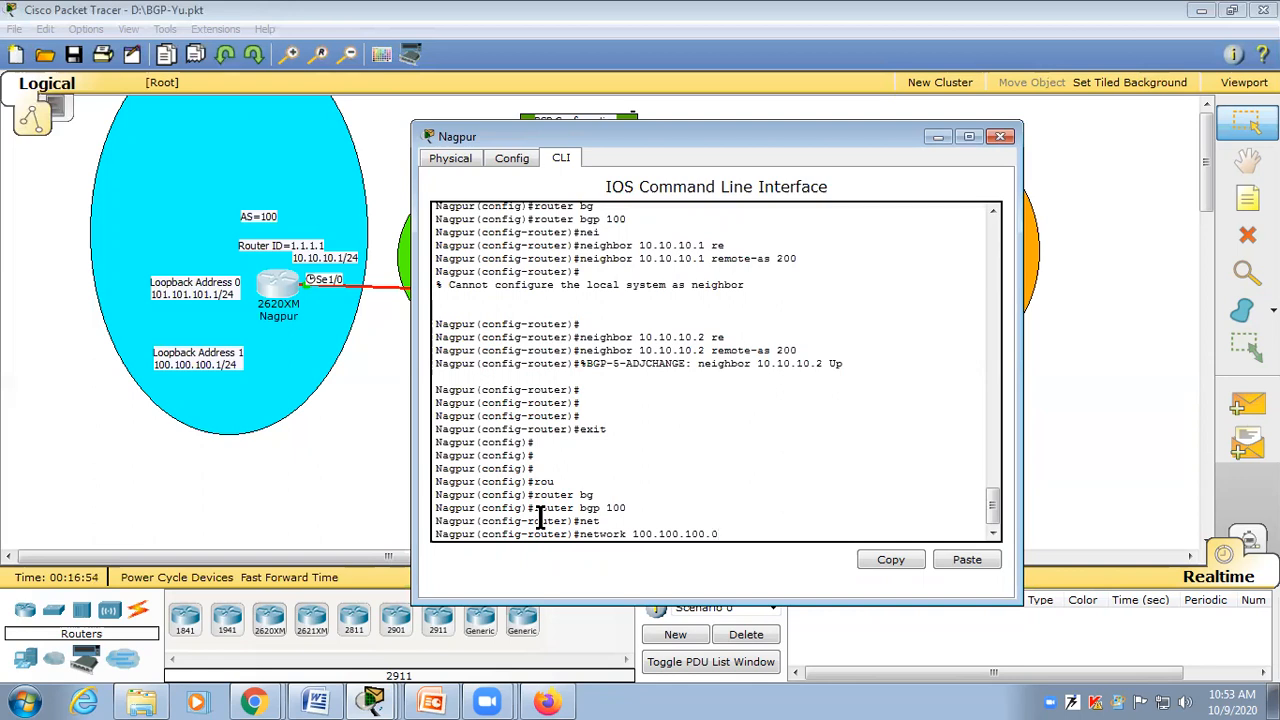
{"action": "type", "text": " ma"}
{"action": "key", "text": "Tab"}
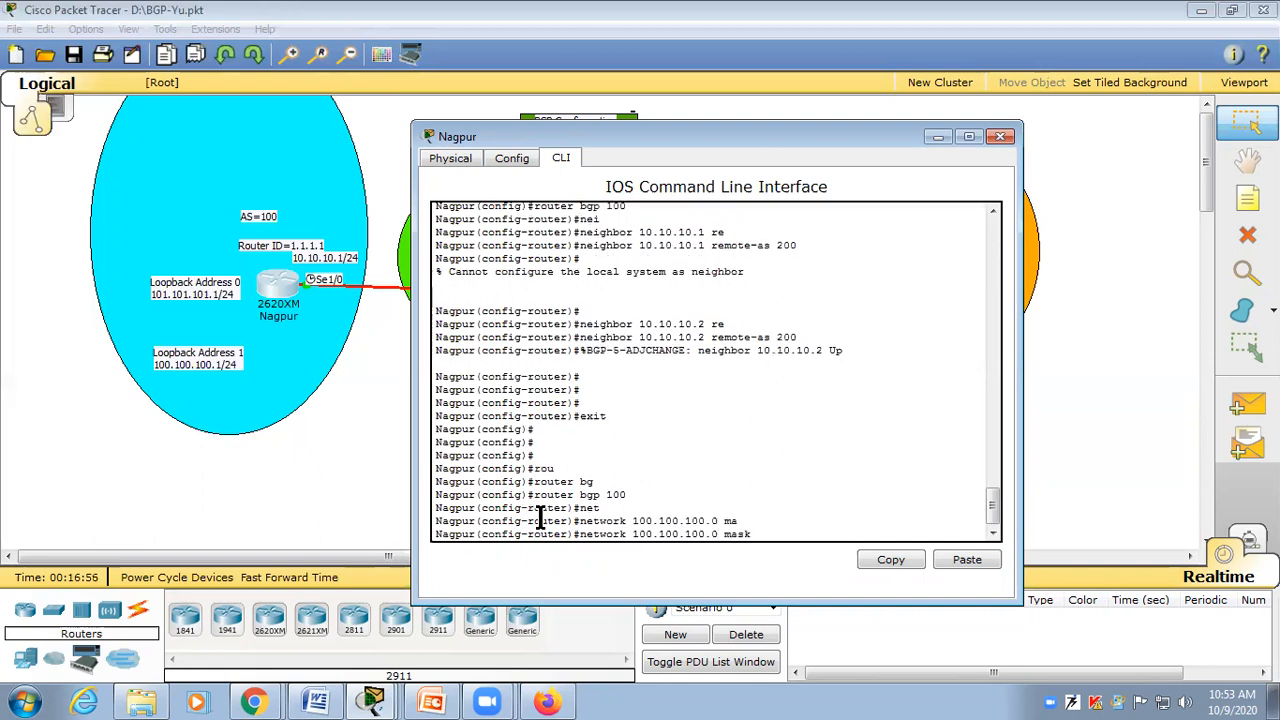
{"action": "type", "text": "255.255.255.0"}
{"action": "key", "text": "Return"}
Step: Advertise network 101.101.101.0 with mask 255.255.255.0 in Nagpur's BGP process and highlight the entered network statements
{"action": "key", "text": "Up"}
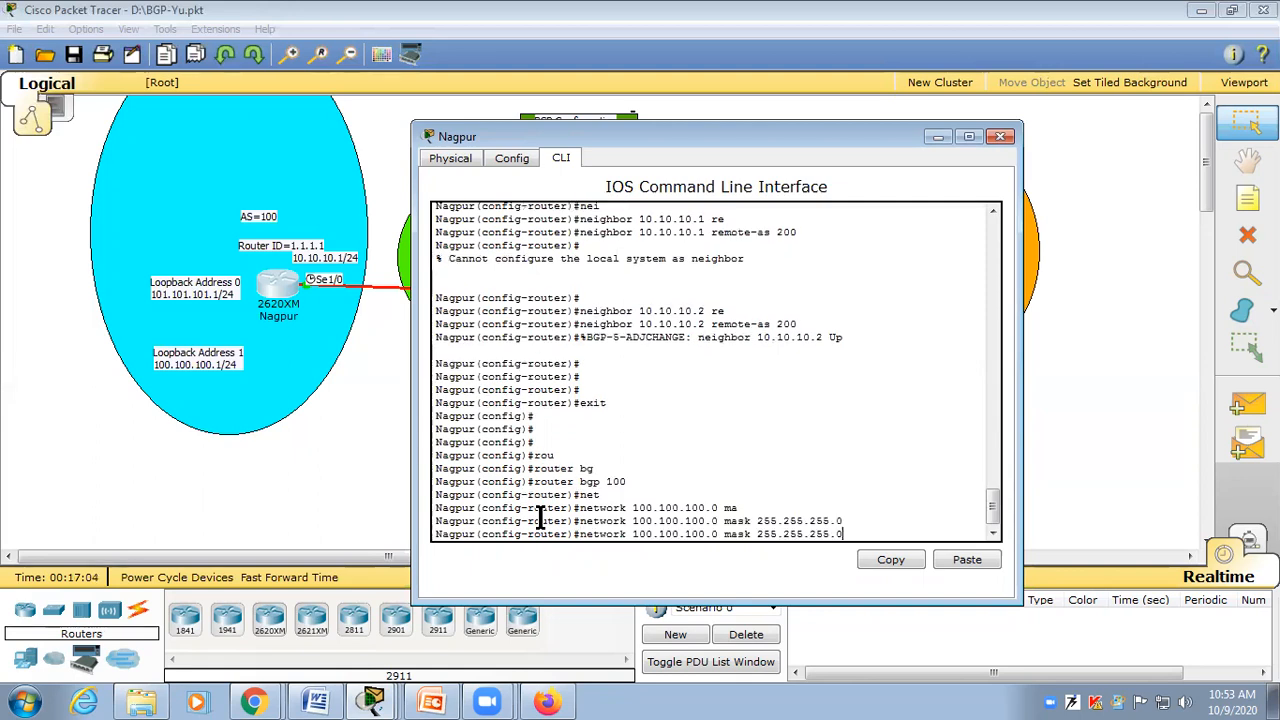
{"action": "key", "text": "BackSpace"}
{"action": "key", "text": "BackSpace"}
{"action": "key", "text": "BackSpace"}
{"action": "key", "text": "BackSpace"}
{"action": "key", "text": "BackSpace"}
{"action": "key", "text": "BackSpace"}
{"action": "key", "text": "BackSpace"}
{"action": "key", "text": "BackSpace"}
{"action": "key", "text": "BackSpace"}
{"action": "key", "text": "BackSpace"}
{"action": "key", "text": "BackSpace"}
{"action": "key", "text": "BackSpace"}
{"action": "key", "text": "BackSpace"}
{"action": "key", "text": "BackSpace"}
{"action": "key", "text": "BackSpace"}
{"action": "key", "text": "BackSpace"}
{"action": "key", "text": "BackSpace"}
{"action": "key", "text": "BackSpace"}
{"action": "key", "text": "BackSpace"}
{"action": "key", "text": "BackSpace"}
{"action": "key", "text": "BackSpace"}
{"action": "key", "text": "BackSpace"}
{"action": "key", "text": "BackSpace"}
{"action": "type", "text": "1.101.101.0 ma"}
{"action": "key", "text": "Tab"}
{"action": "type", "text": "255"}
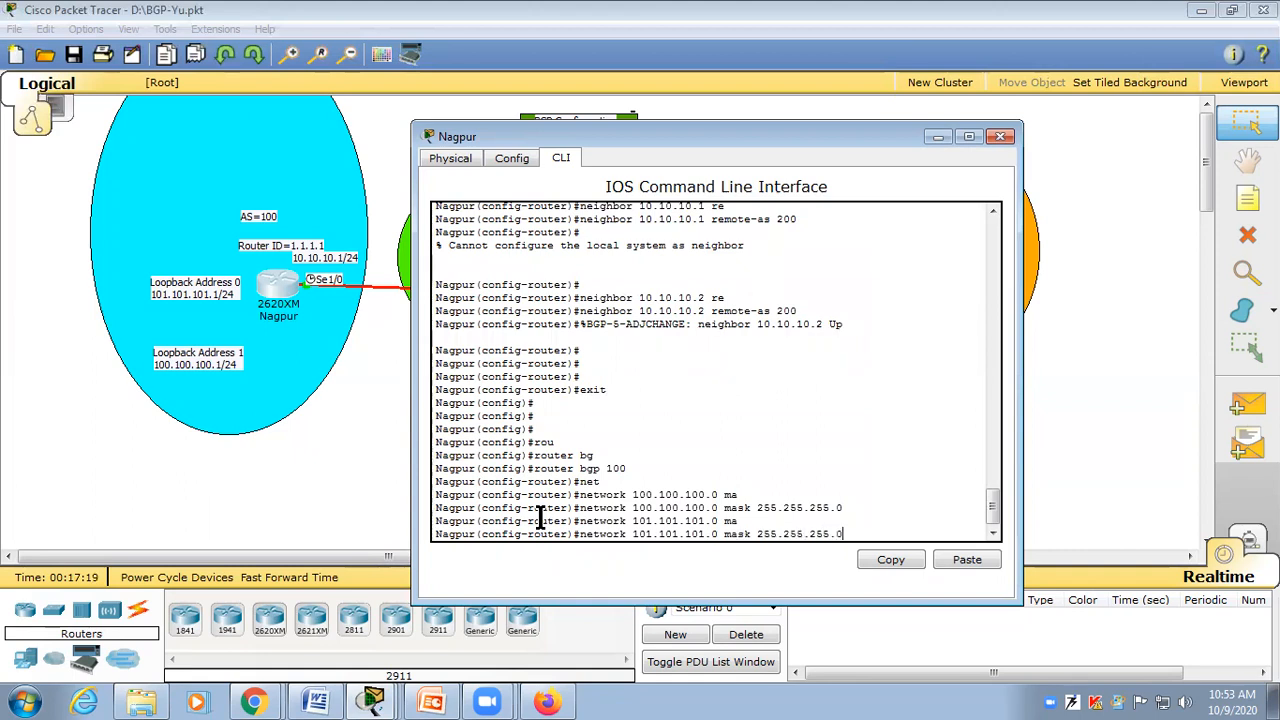
{"action": "key", "text": "Return"}
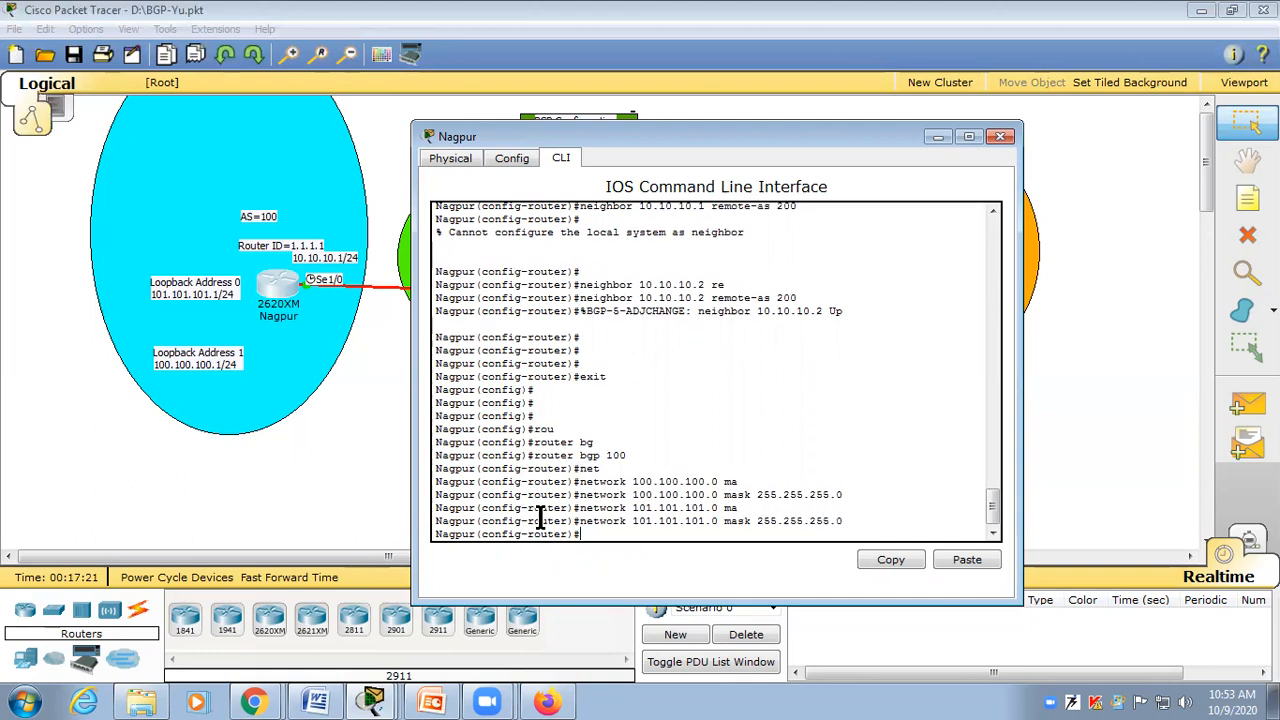
{"action": "left_click_drag", "start_coordinate": [847, 520], "coordinate": [436, 486]}
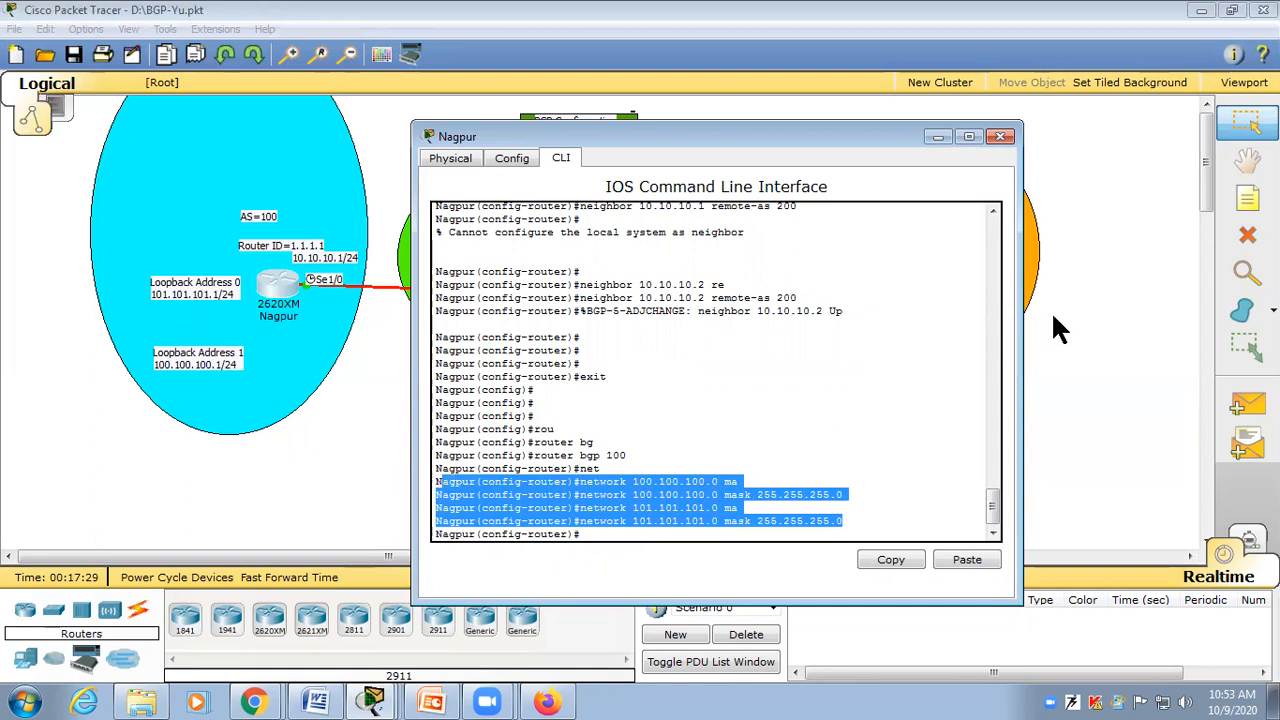
Step: Exit BGP and global configuration on the Nagpur router to return to privileged EXEC mode
{"action": "left_click", "coordinate": [580, 543]}
{"action": "key", "text": "Return"}
{"action": "key", "text": "Return"}
{"action": "key", "text": "Return"}
{"action": "type", "text": "exi"}
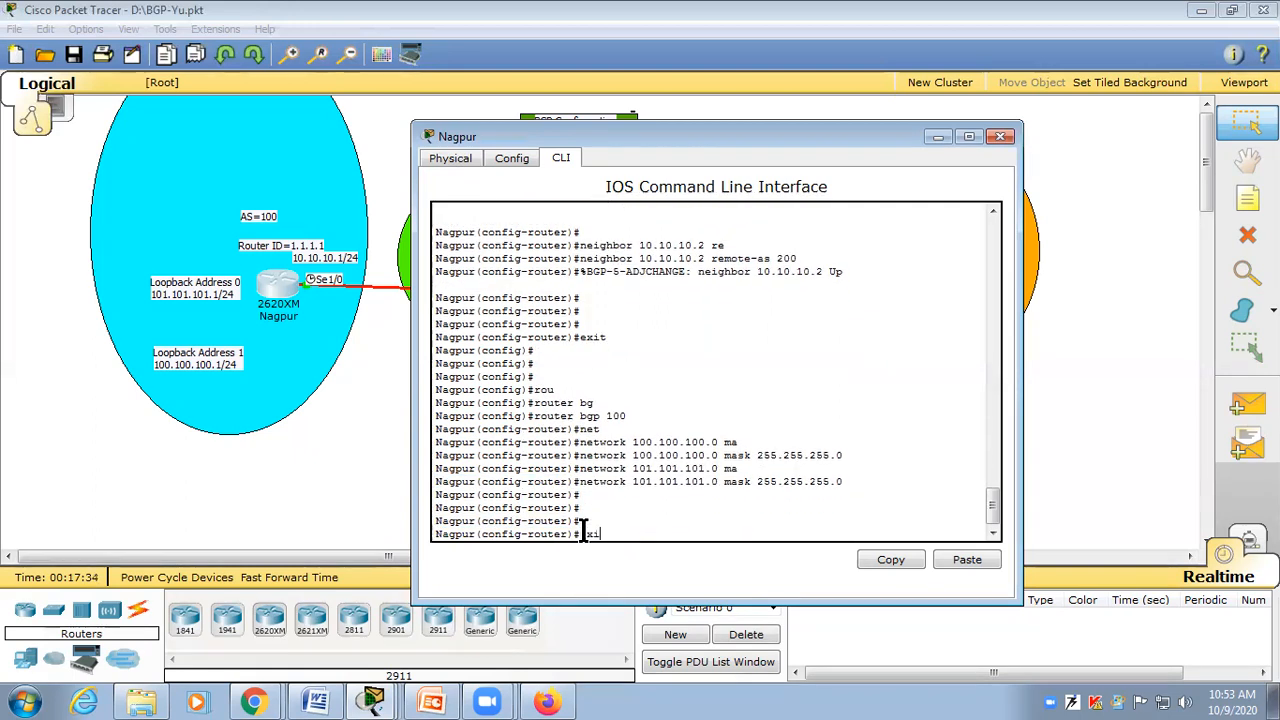
{"action": "type", "text": "t"}
{"action": "key", "text": "Return"}
{"action": "key", "text": "Return"}
{"action": "key", "text": "Return"}
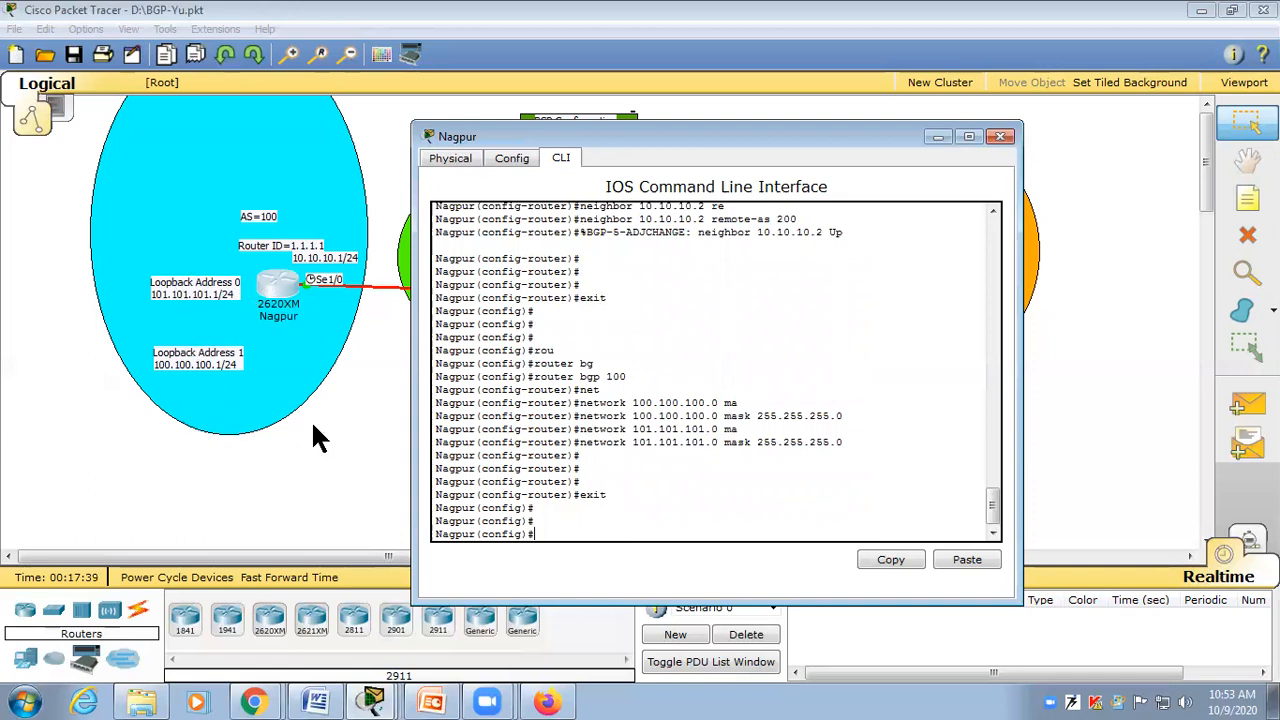
{"action": "key", "text": "Return"}
{"action": "key", "text": "Return"}
{"action": "type", "text": "exit"}
{"action": "key", "text": "Return"}
{"action": "key", "text": "Return"}
{"action": "key", "text": "Return"}
Step: Run sh ip protocols on the Nagpur router, examine its BGP process and neighbor details, and return to the topology
{"action": "type", "text": "s"}
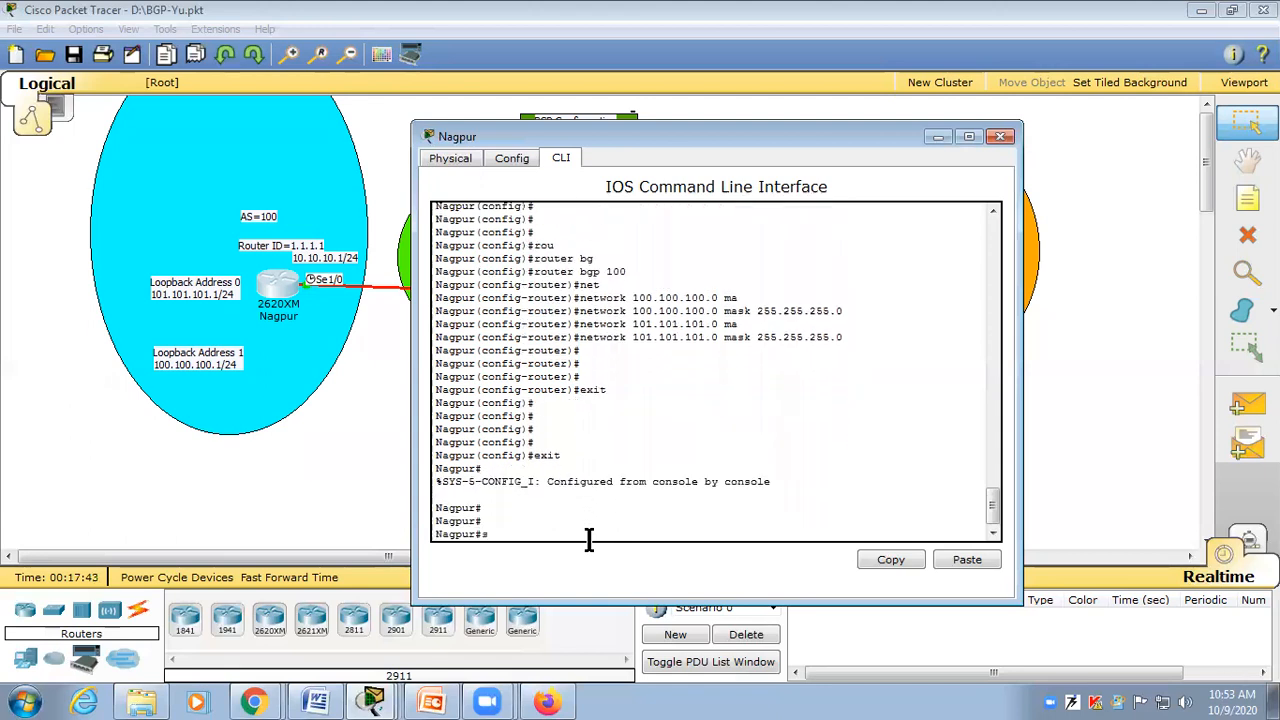
{"action": "type", "text": "h i ppro"}
{"action": "key", "text": "Tab"}
{"action": "key", "text": "BackSpace"}
{"action": "key", "text": "BackSpace"}
{"action": "key", "text": "BackSpace"}
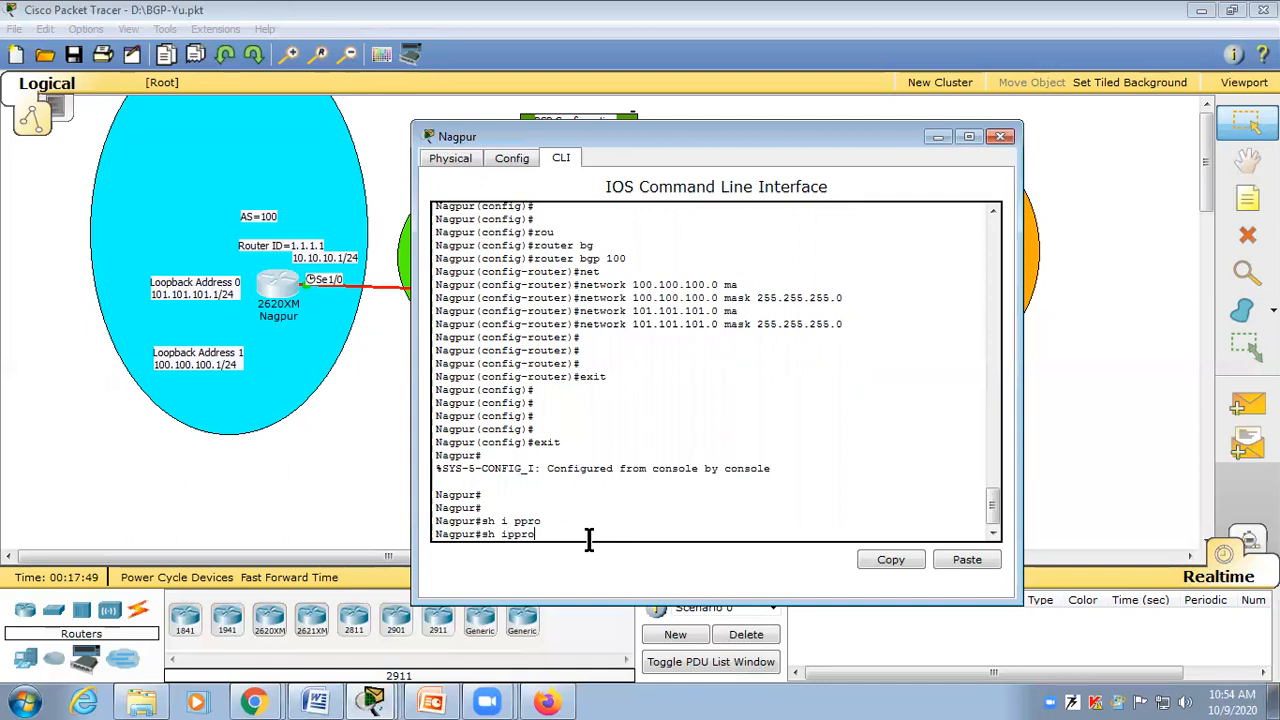
{"action": "key", "text": "Tab"}
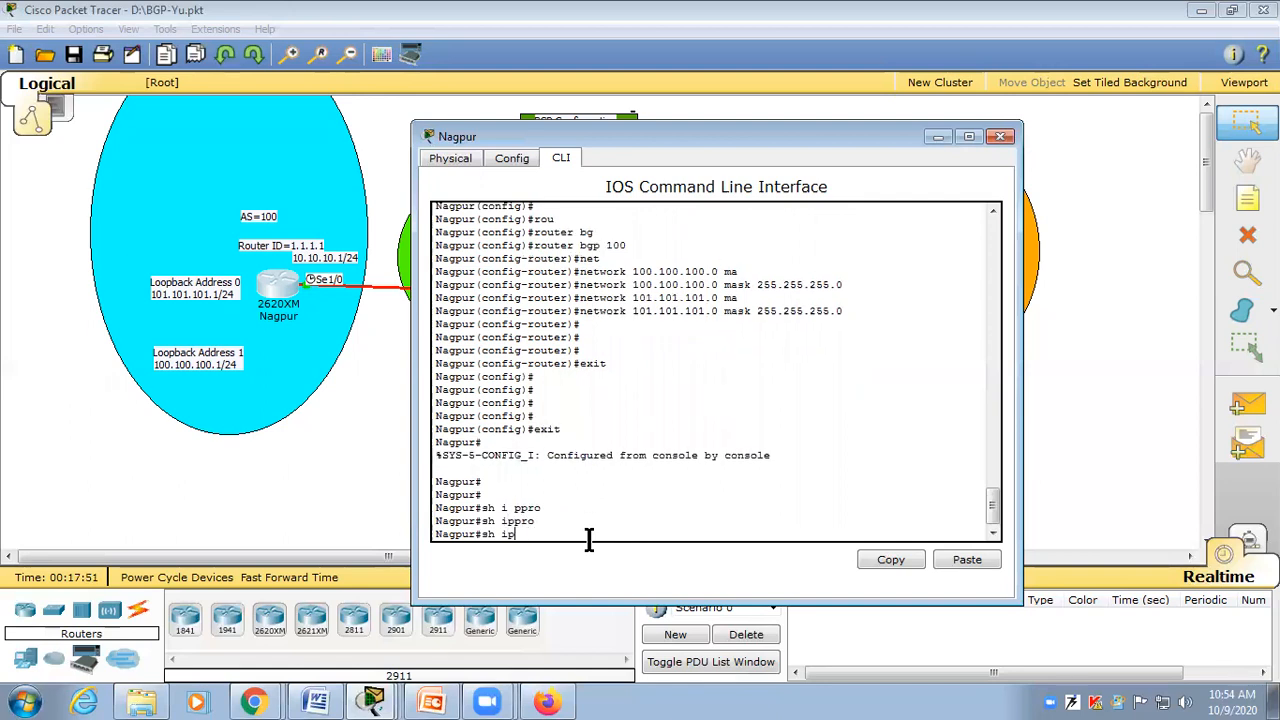
{"action": "type", "text": "o"}
{"action": "key", "text": "Tab"}
{"action": "key", "text": "Return"}
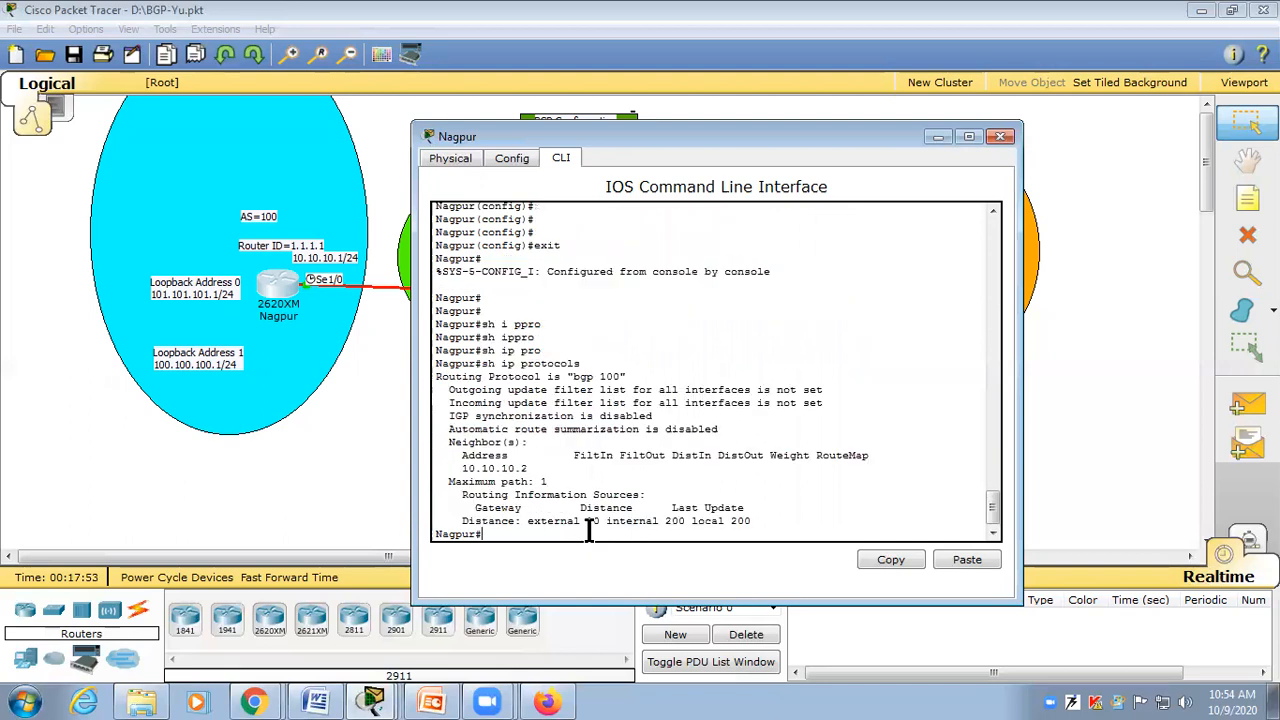
{"action": "left_click_drag", "start_coordinate": [467, 377], "coordinate": [630, 376]}
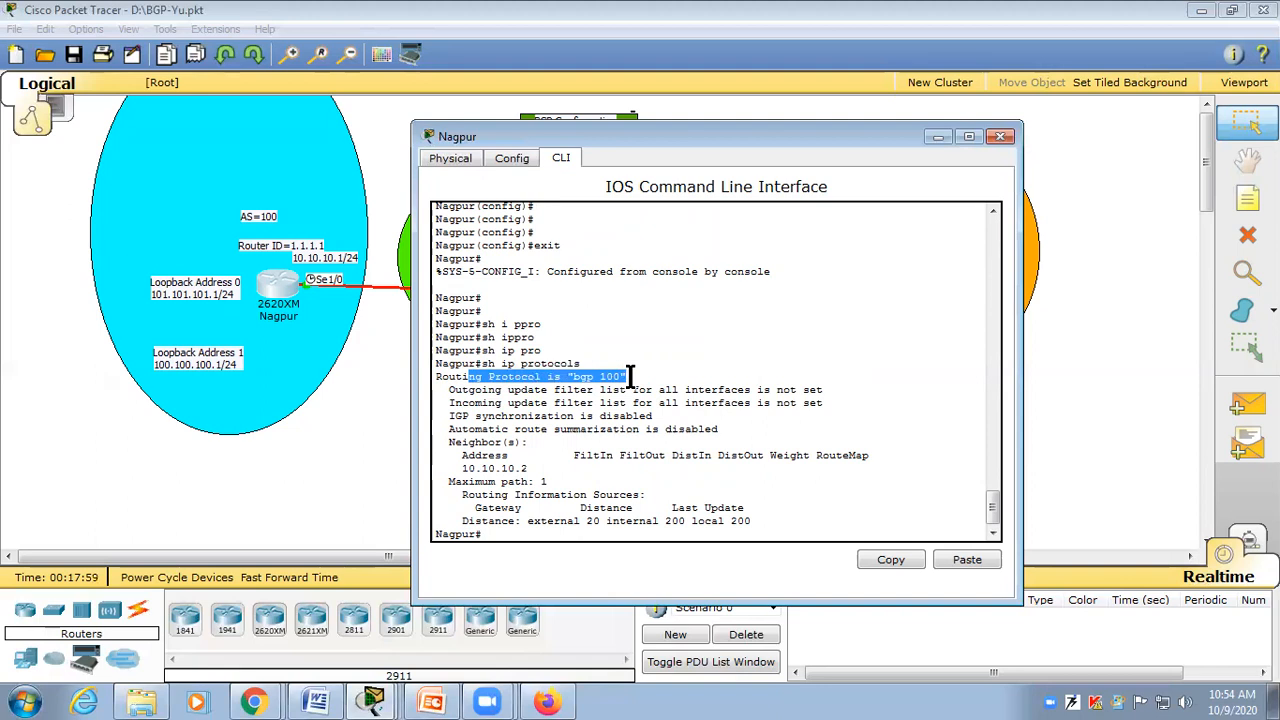
{"action": "left_click", "coordinate": [461, 466]}
{"action": "left_click_drag", "start_coordinate": [460, 467], "coordinate": [598, 414]}
{"action": "left_click", "coordinate": [600, 415]}
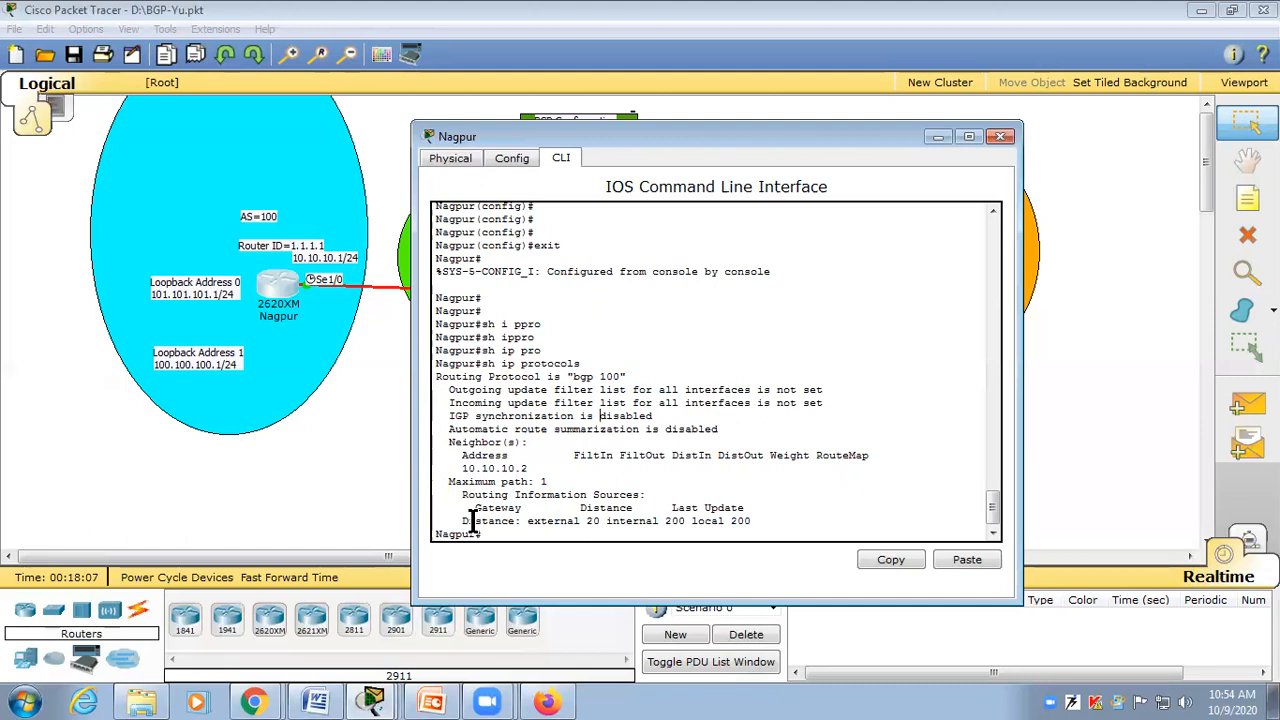
{"action": "left_click", "coordinate": [338, 437]}
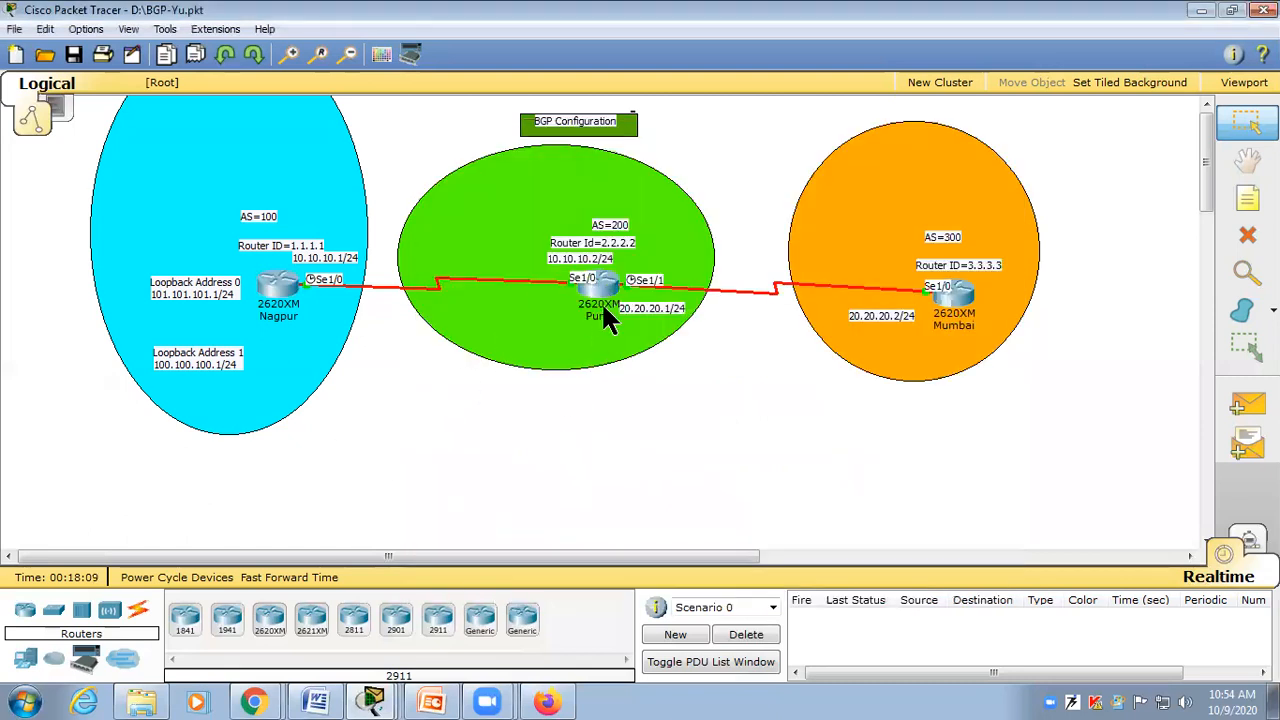
Step: Open the Pune router's command line and exit its configuration modes to privileged EXEC mode
{"action": "left_click", "coordinate": [590, 283]}
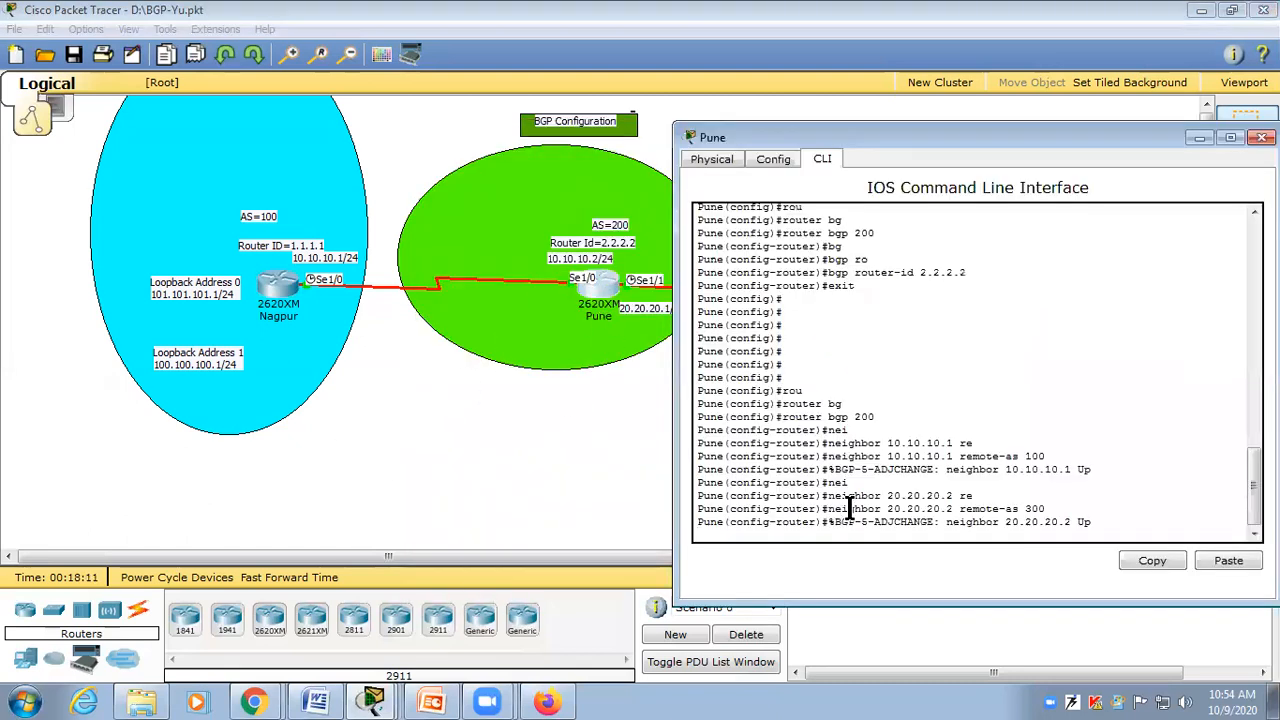
{"action": "key", "text": "Return"}
{"action": "key", "text": "Return"}
{"action": "type", "text": "exit"}
{"action": "key", "text": "Return"}
{"action": "key", "text": "Return"}
{"action": "key", "text": "Return"}
{"action": "key", "text": "Return"}
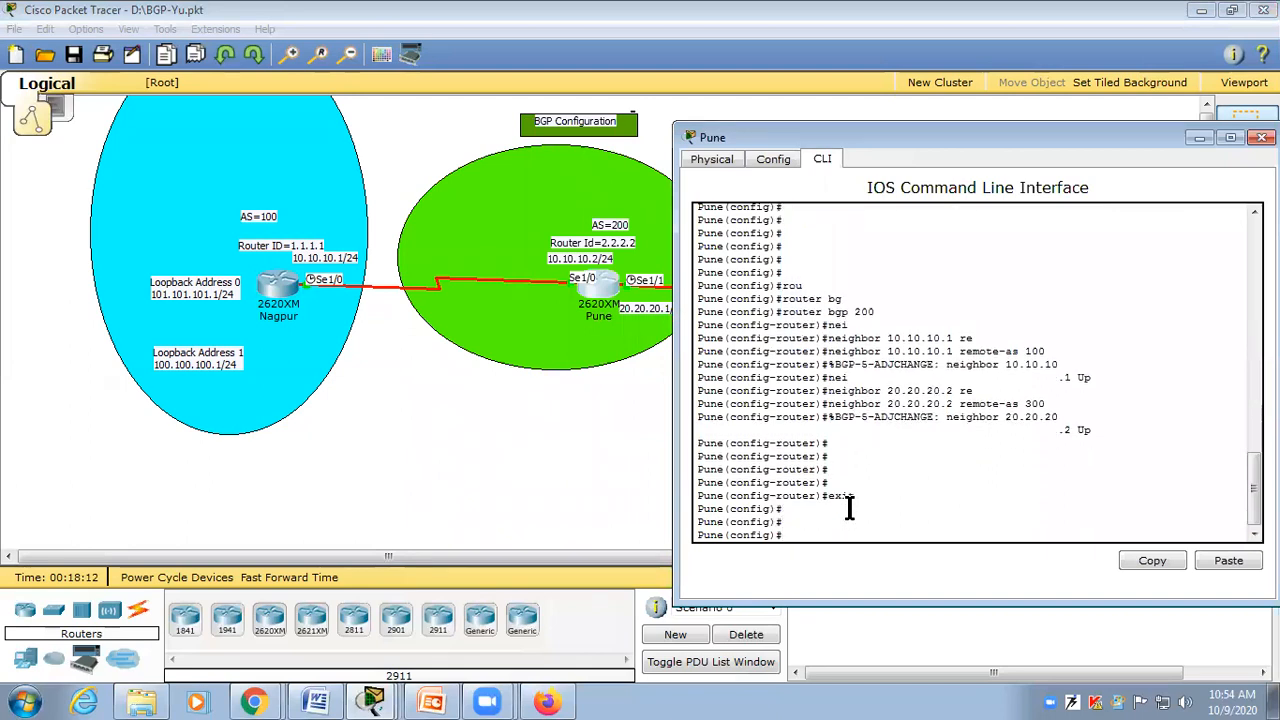
{"action": "type", "text": "exit"}
{"action": "key", "text": "Return"}
Step: Run sh ip protocols on the Pune router, examine its routing protocol and gateway entries, and return to the topology
{"action": "type", "text": "shj"}
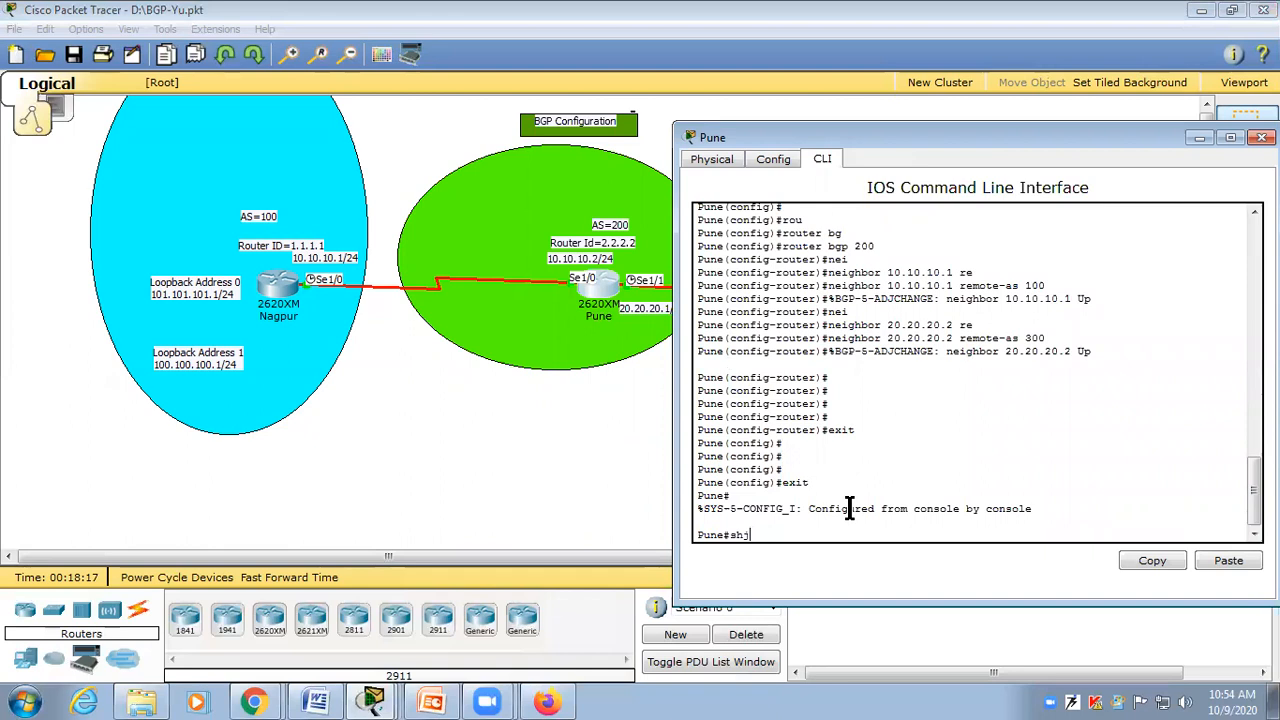
{"action": "type", "text": " ip pro"}
{"action": "key", "text": "Tab"}
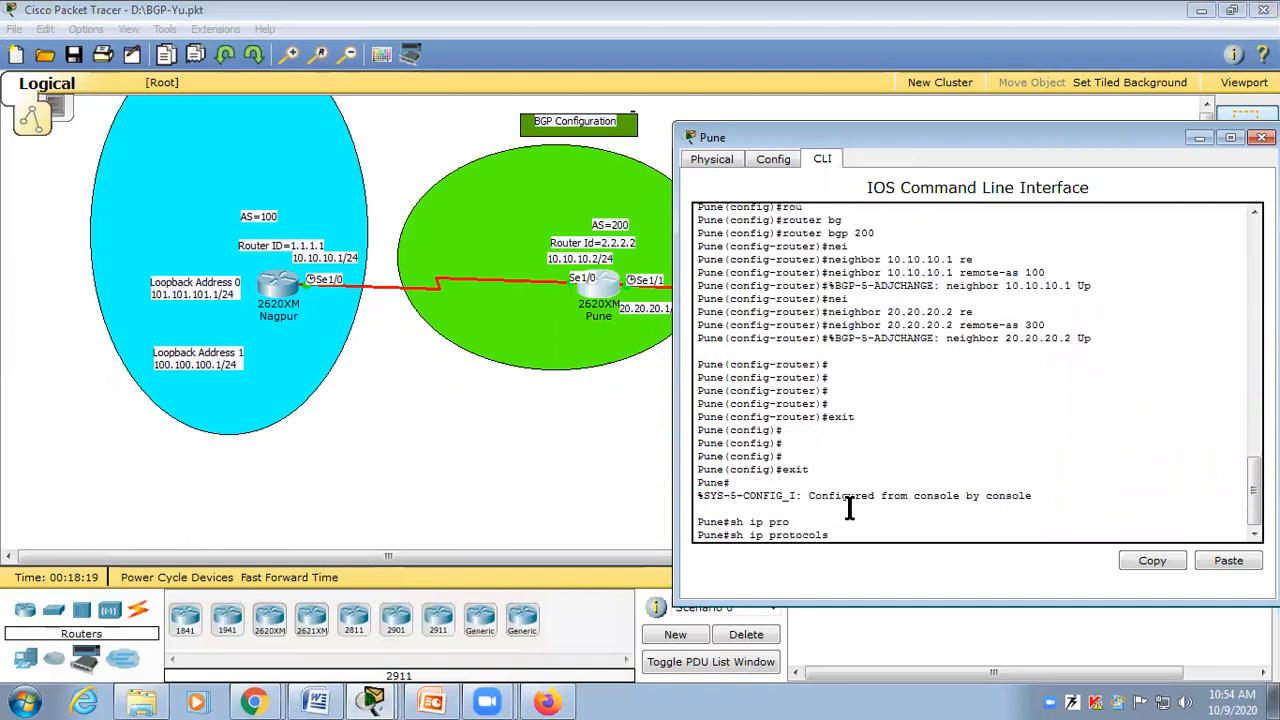
{"action": "key", "text": "Return"}
{"action": "left_click_drag", "start_coordinate": [901, 331], "coordinate": [789, 338]}
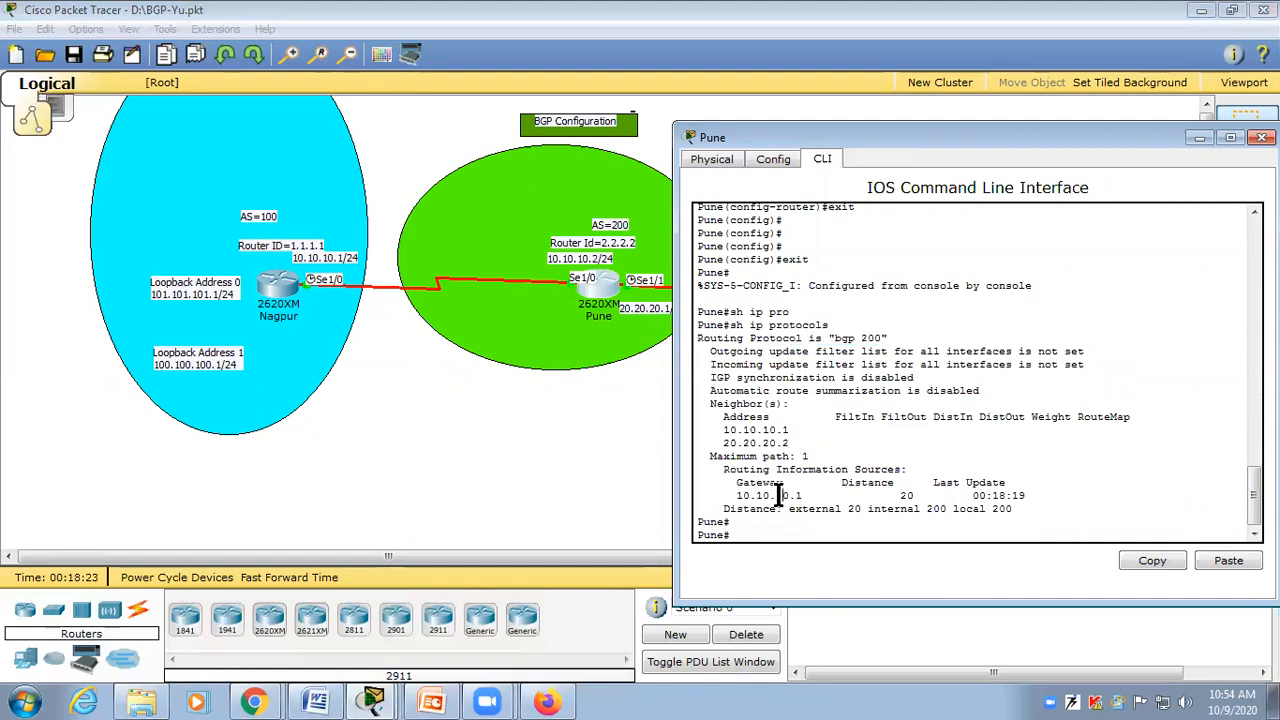
{"action": "left_click_drag", "start_coordinate": [742, 495], "coordinate": [822, 495]}
{"action": "left_click", "coordinate": [560, 468]}
Step: Open the Mumbai router's command line and exit its configuration modes to privileged EXEC mode
{"action": "left_click", "coordinate": [935, 290]}
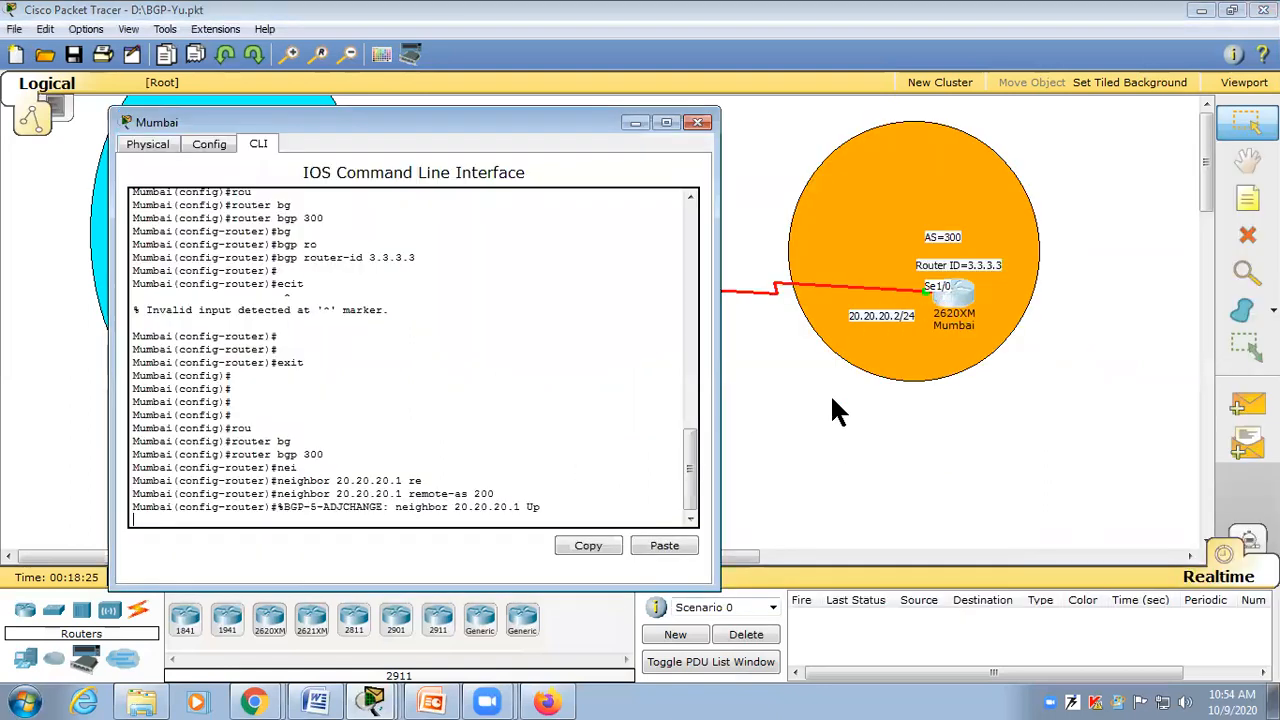
{"action": "key", "text": "Return"}
{"action": "key", "text": "Return"}
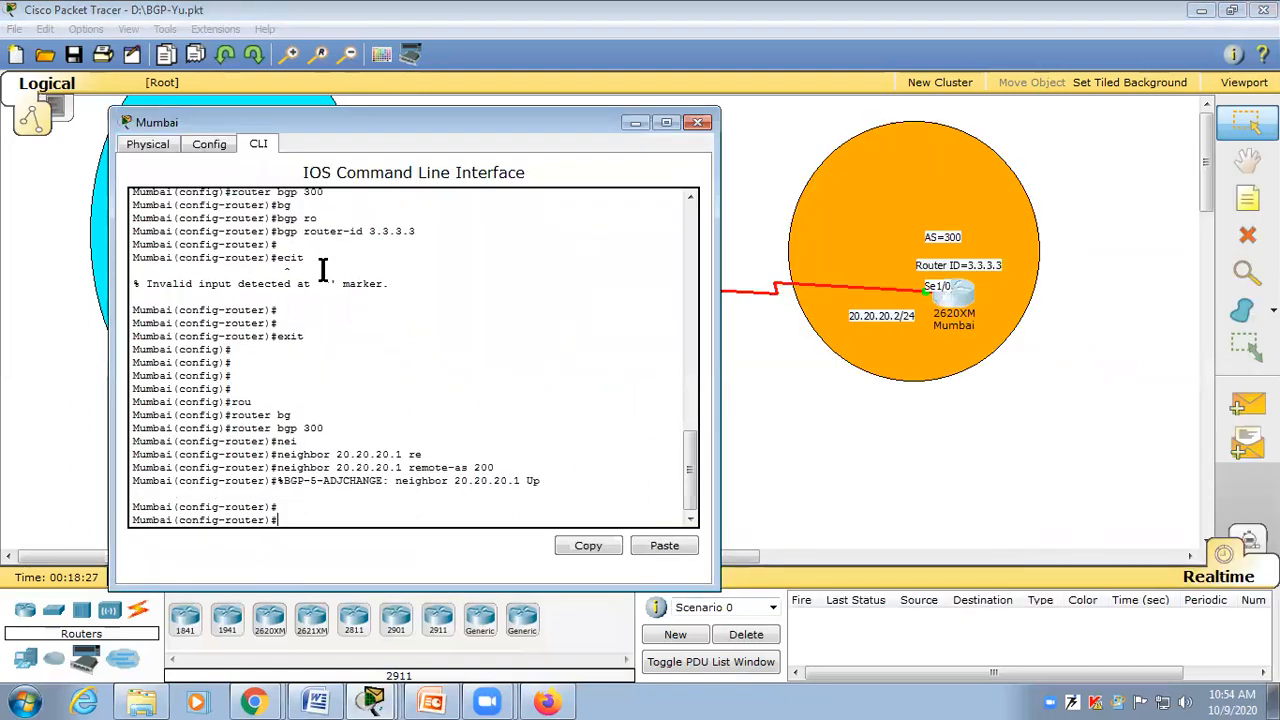
{"action": "type", "text": "exit"}
{"action": "key", "text": "Return"}
{"action": "key", "text": "Return"}
{"action": "key", "text": "Return"}
{"action": "key", "text": "Return"}
{"action": "type", "text": "exit"}
{"action": "key", "text": "Return"}
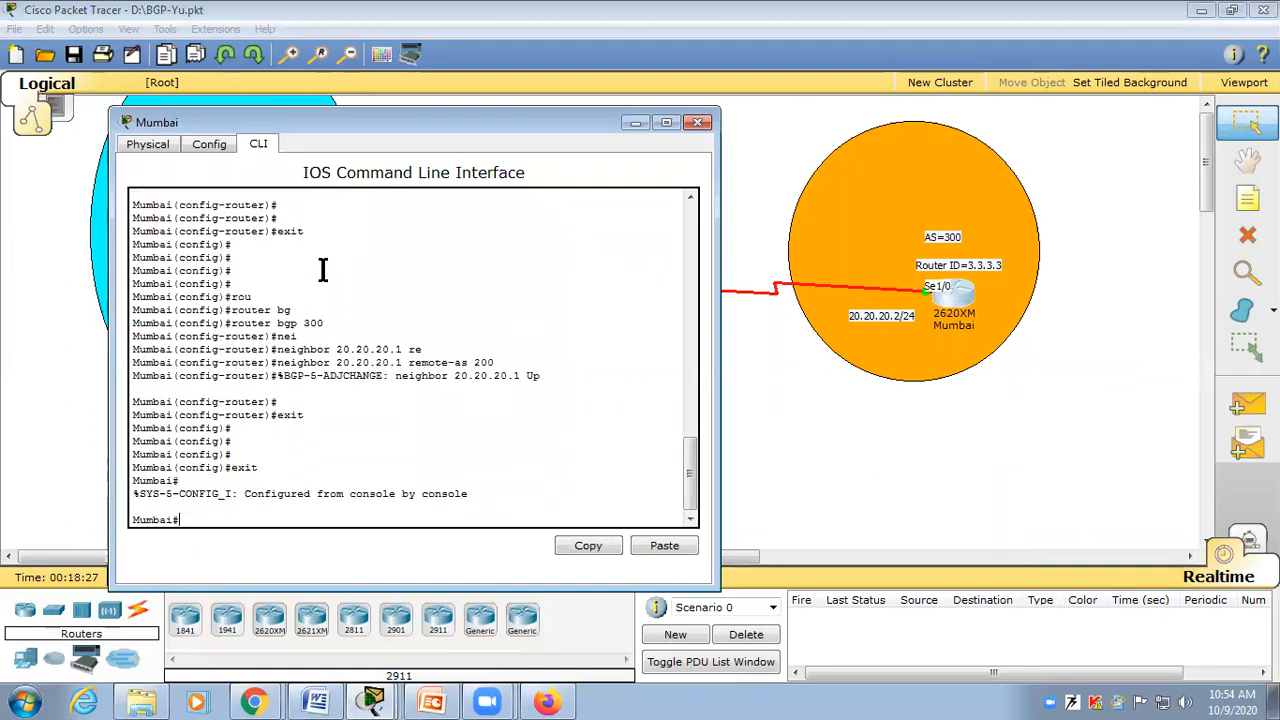
{"action": "key", "text": "Return"}
Step: Run sh ip protocols on the Mumbai router, examine its routing protocol entry, and move its window aside
{"action": "type", "text": "sh ip"}
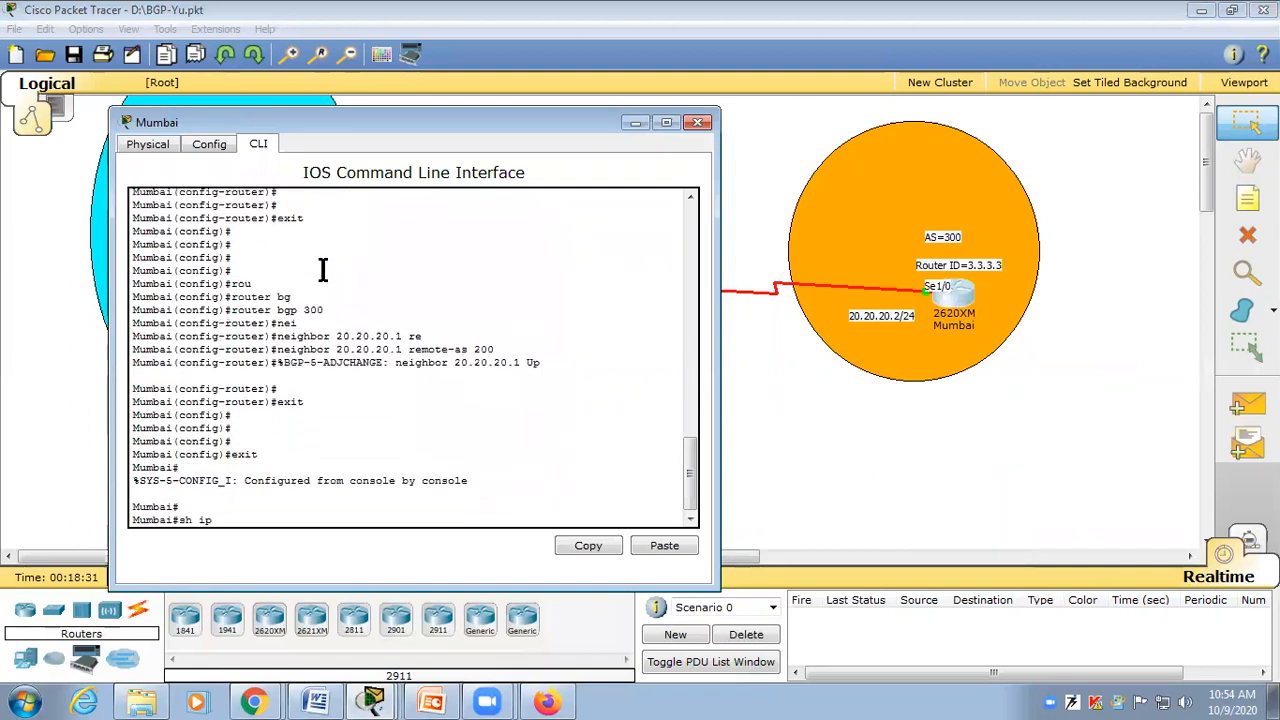
{"action": "type", "text": " pro"}
{"action": "key", "text": "Tab"}
{"action": "key", "text": "Return"}
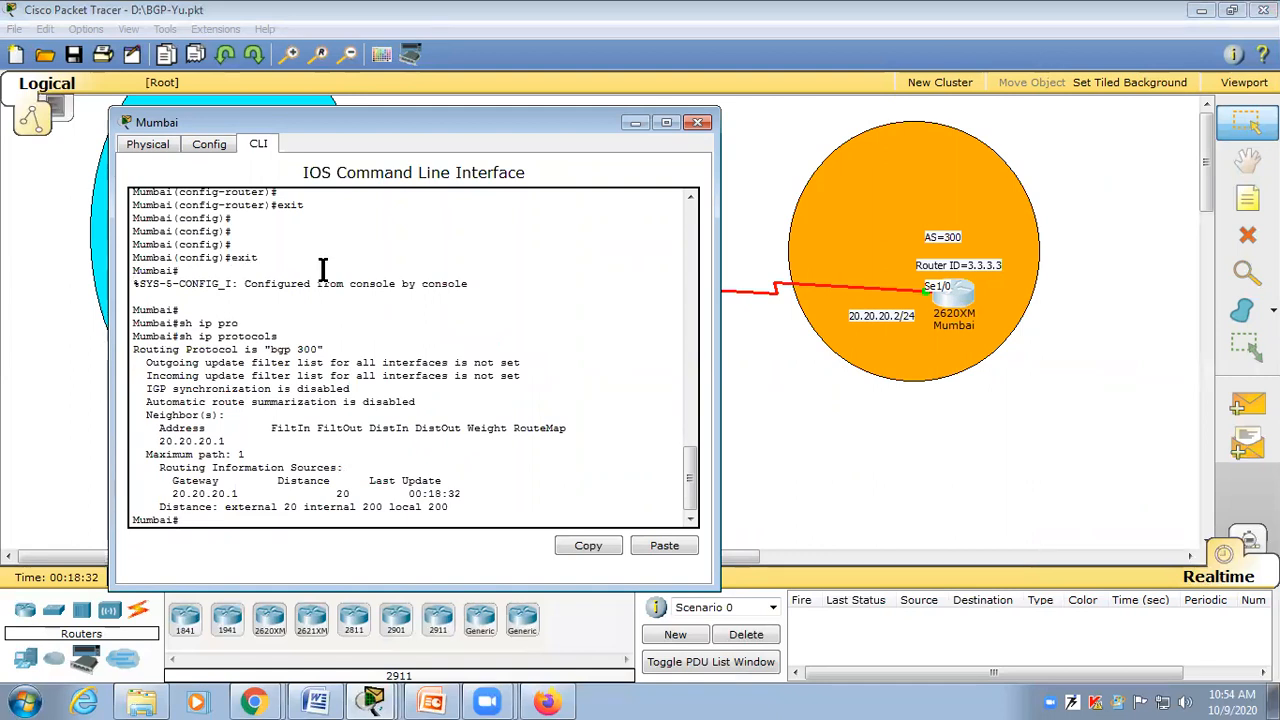
{"action": "left_click_drag", "start_coordinate": [251, 349], "coordinate": [330, 352]}
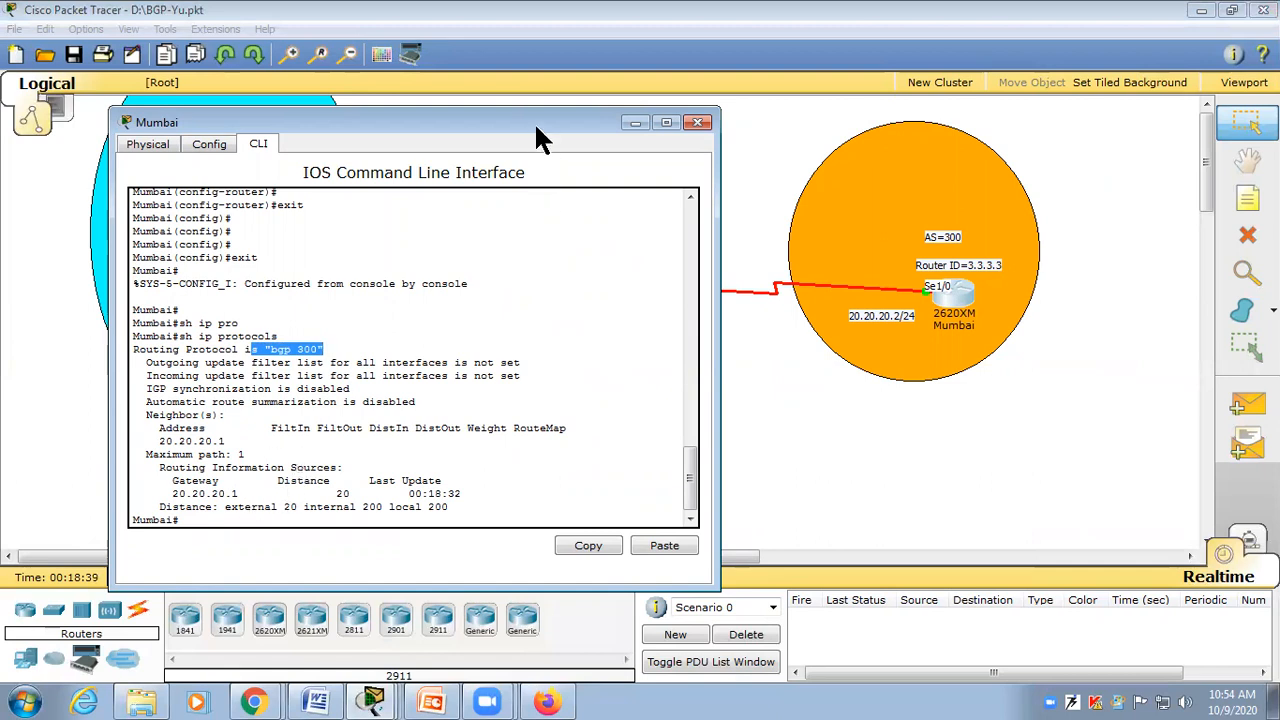
{"action": "left_click_drag", "start_coordinate": [534, 121], "coordinate": [864, 175]}
Step: Open the Nagpur router's command line and run sh ip route
{"action": "left_click", "coordinate": [277, 285]}
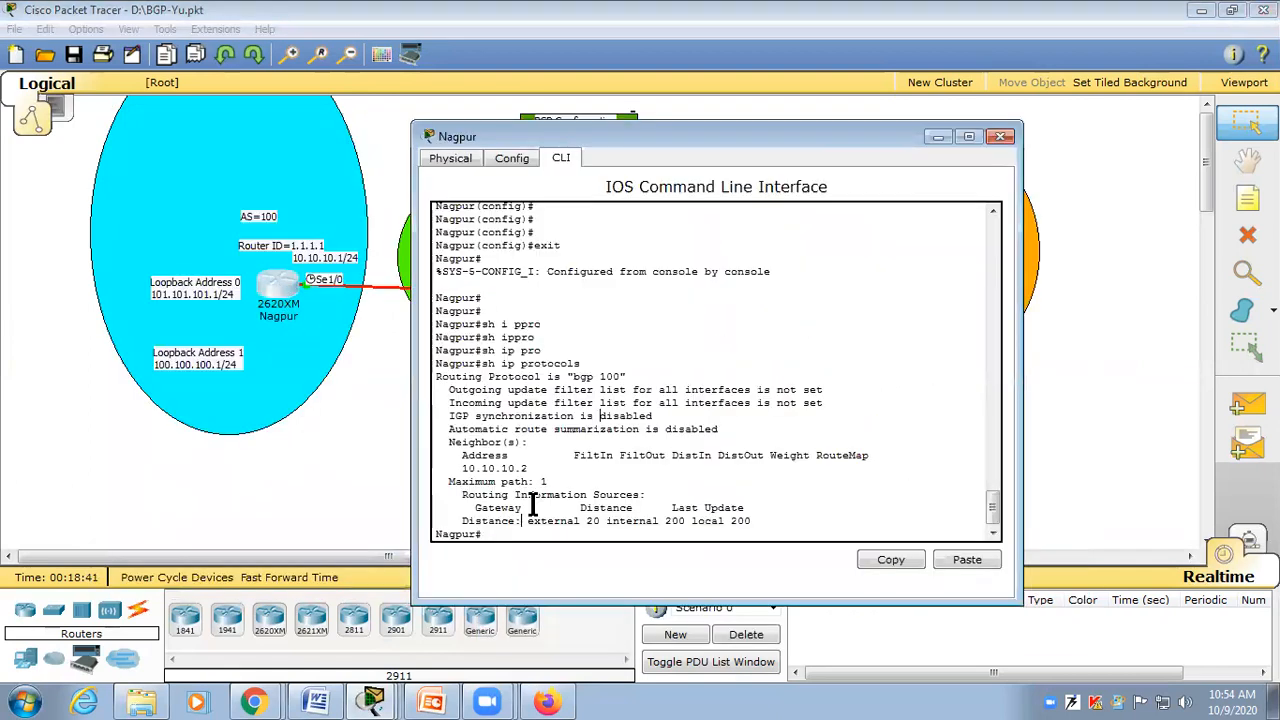
{"action": "key", "text": "Return"}
{"action": "key", "text": "Return"}
{"action": "key", "text": "Return"}
{"action": "type", "text": "sh iprou"}
{"action": "key", "text": "Tab"}
{"action": "key", "text": "BackSpace"}
{"action": "key", "text": "BackSpace"}
{"action": "key", "text": "BackSpace"}
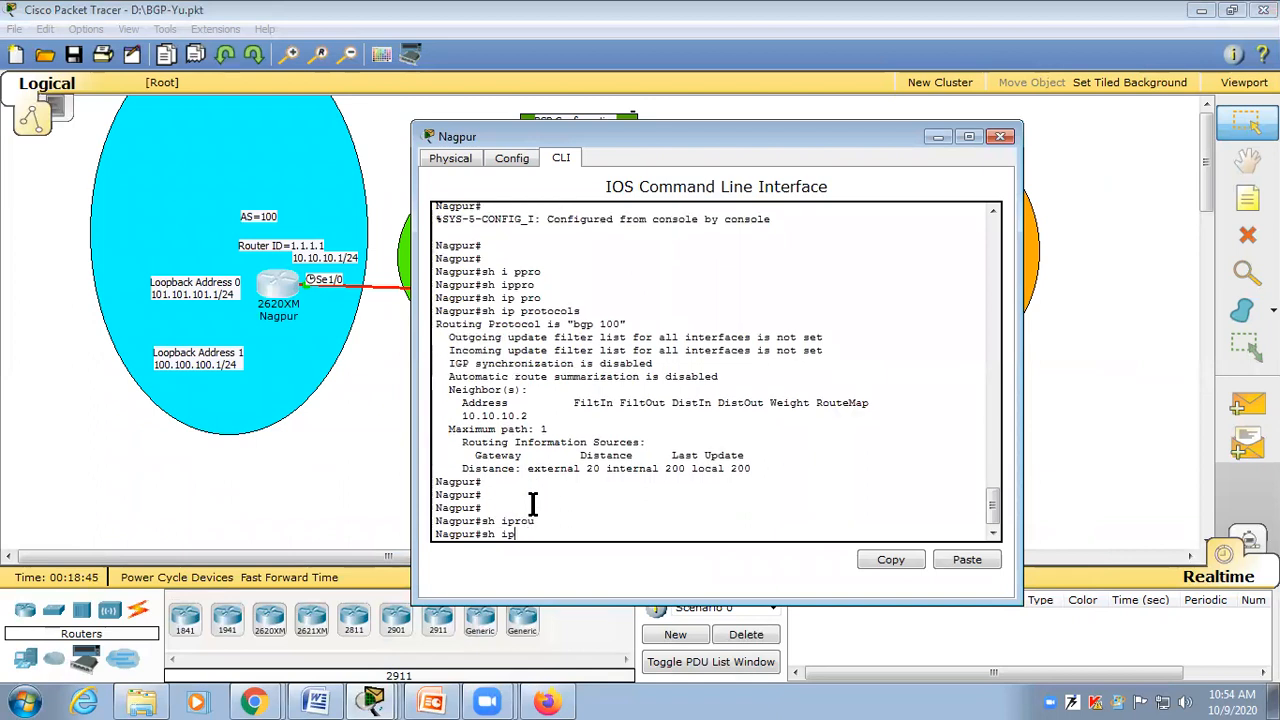
{"action": "type", "text": "ro"}
{"action": "key", "text": "Tab"}
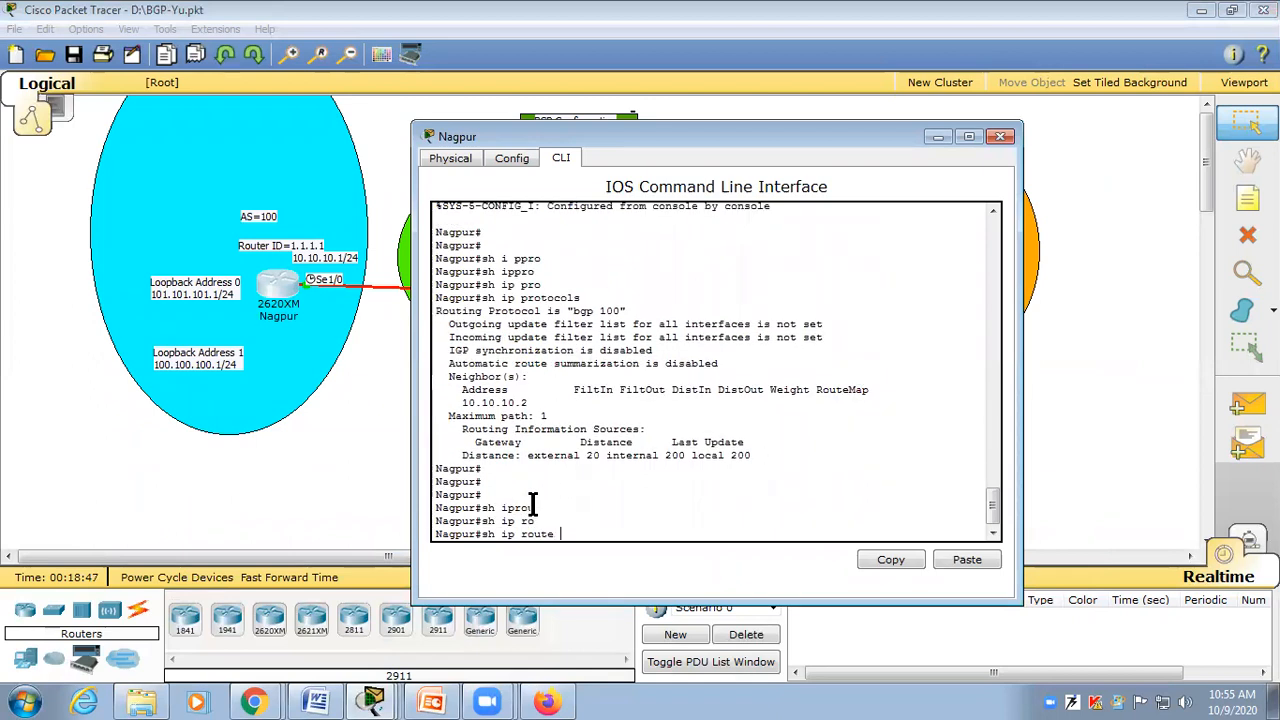
{"action": "key", "text": "Return"}
Step: Examine the subnet and directly connected entries in Nagpur's routing table
{"action": "left_click_drag", "start_coordinate": [790, 521], "coordinate": [585, 458]}
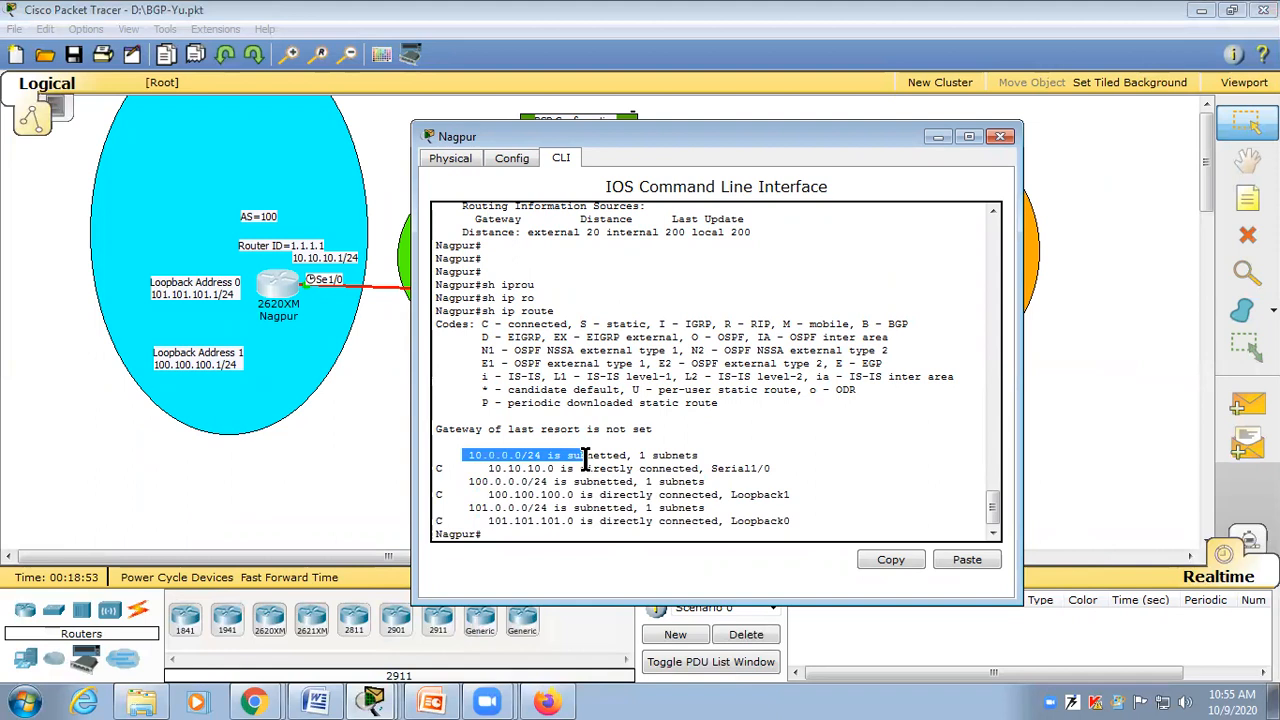
{"action": "left_click", "coordinate": [585, 458]}
{"action": "left_click_drag", "start_coordinate": [468, 481], "coordinate": [600, 482]}
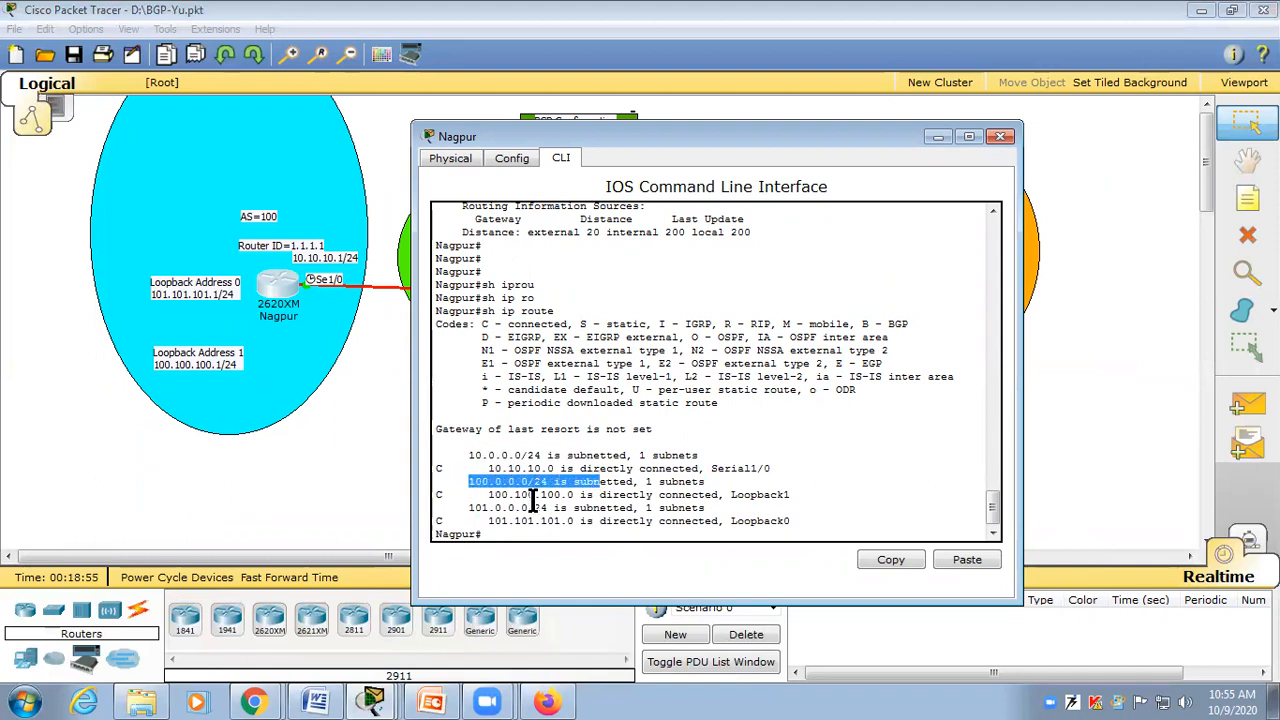
{"action": "left_click_drag", "start_coordinate": [463, 508], "coordinate": [485, 463]}
{"action": "left_click", "coordinate": [595, 508]}
{"action": "left_click", "coordinate": [505, 497]}
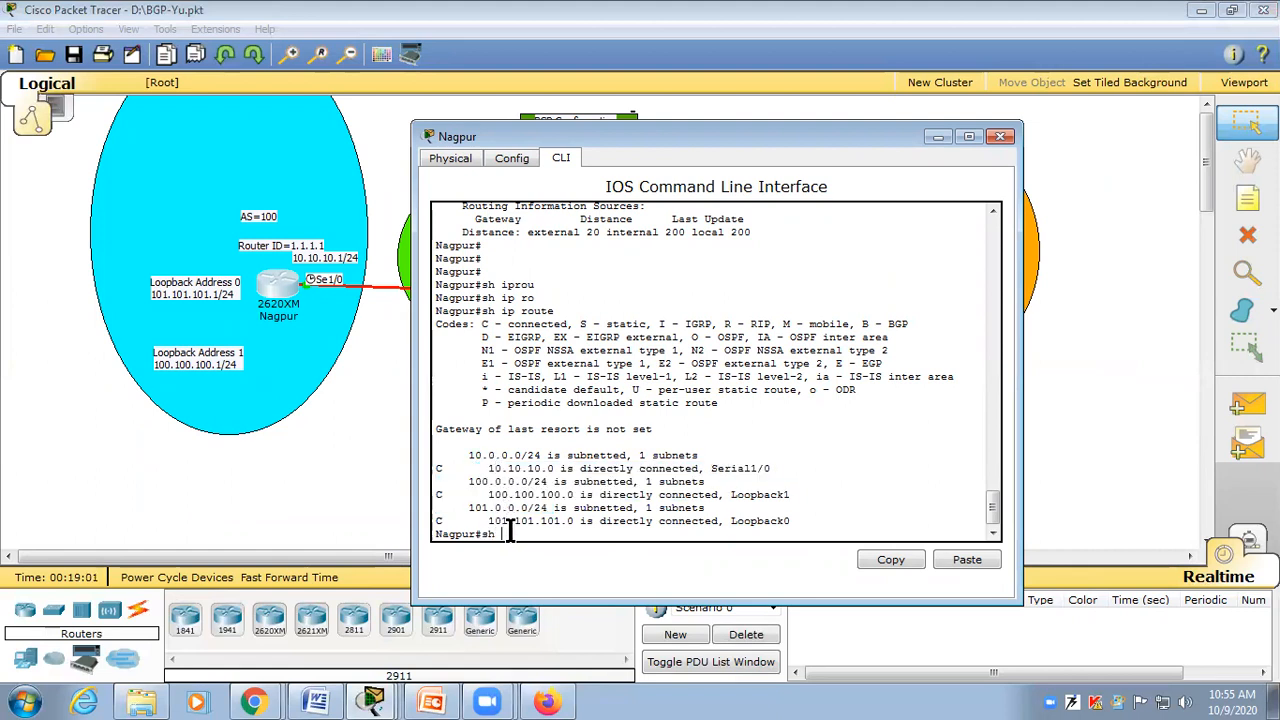
Step: Run sh ip bgp on the Nagpur router, examine its local router ID, and return to the topology
{"action": "type", "text": "ip bg"}
{"action": "key", "text": "Tab"}
{"action": "key", "text": "Return"}
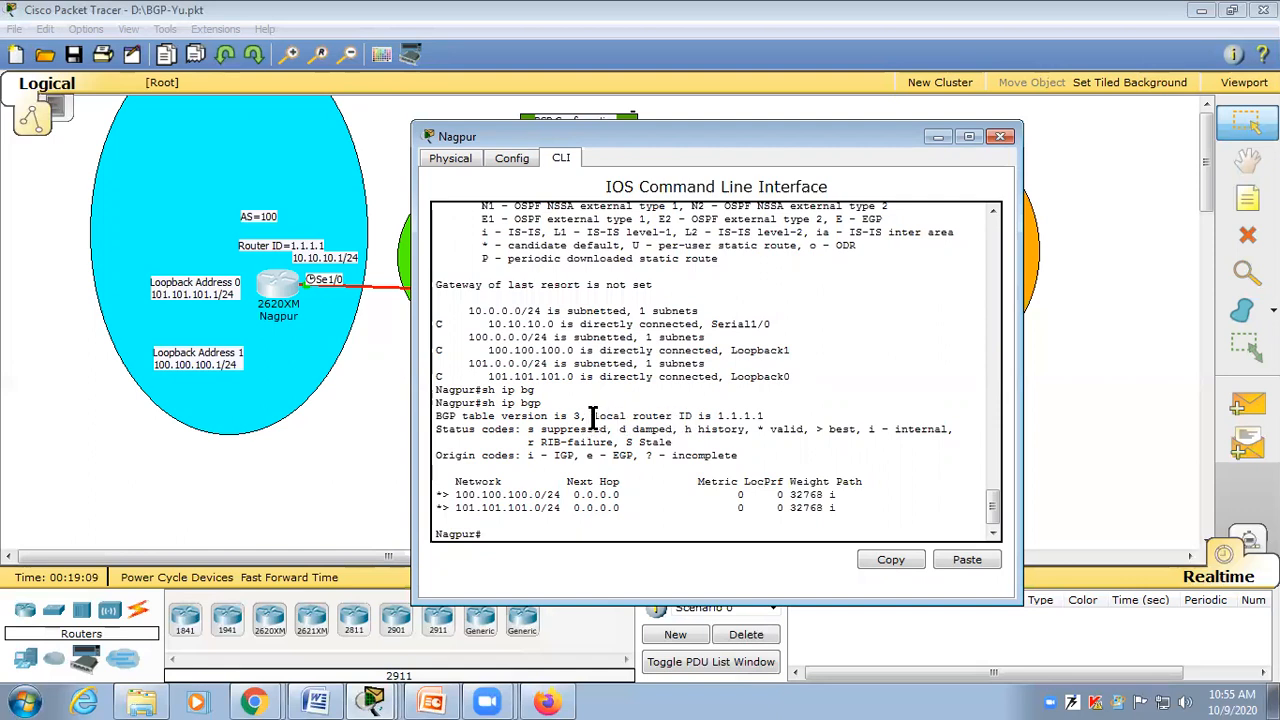
{"action": "left_click_drag", "start_coordinate": [636, 416], "coordinate": [778, 415]}
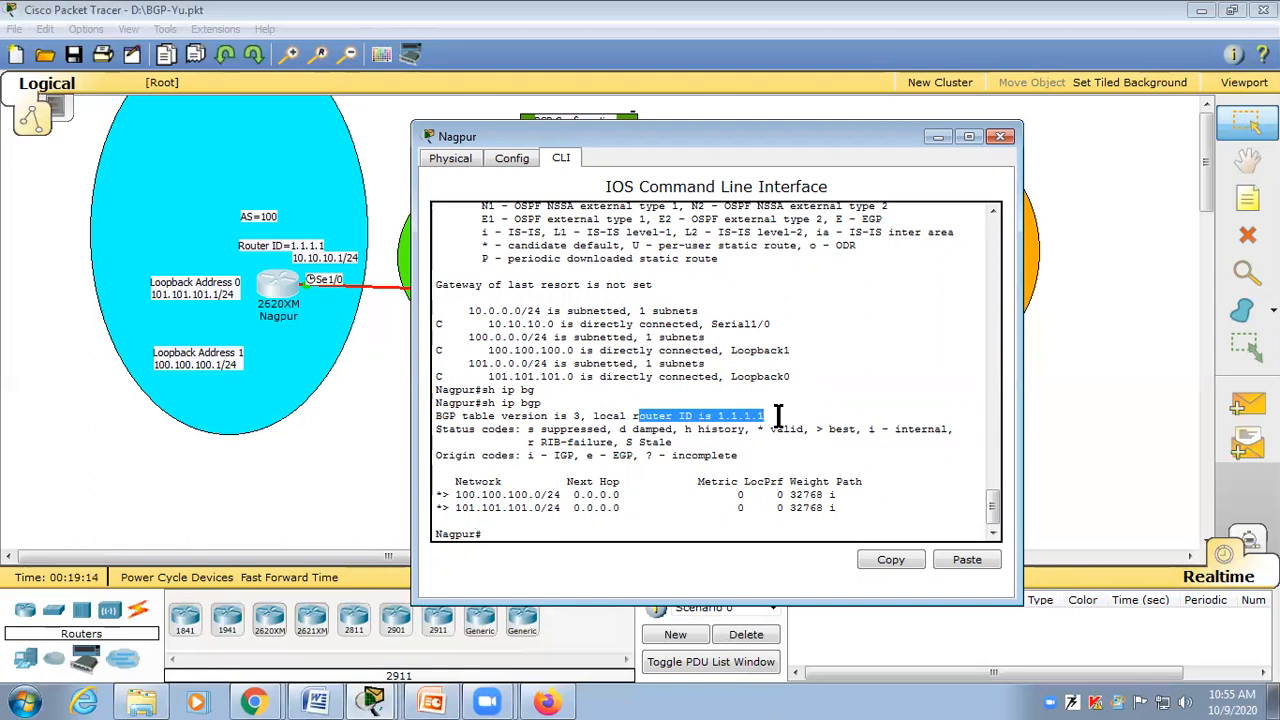
{"action": "left_click_drag", "start_coordinate": [778, 415], "coordinate": [776, 429]}
{"action": "left_click", "coordinate": [340, 408]}
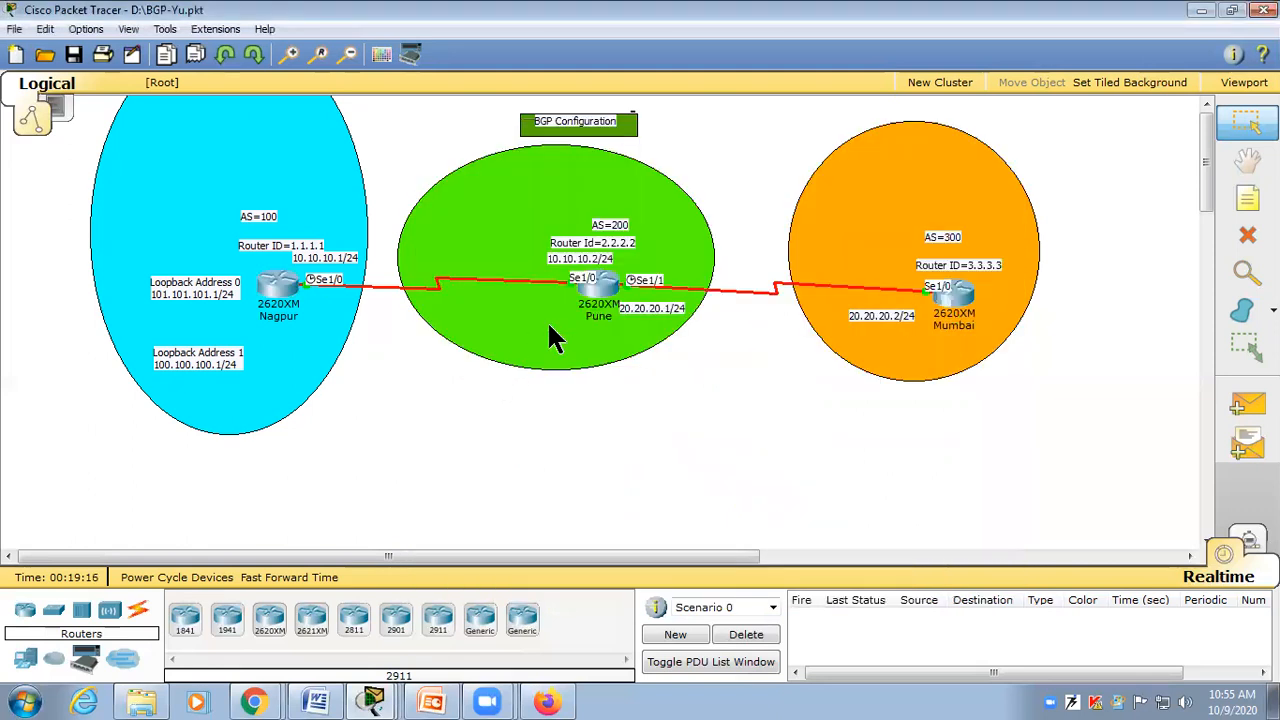
Step: Run sh ip bgp on the Pune router, examine its router ID and status lines, and return to the topology
{"action": "left_click", "coordinate": [598, 295]}
{"action": "key", "text": "Return"}
{"action": "key", "text": "Return"}
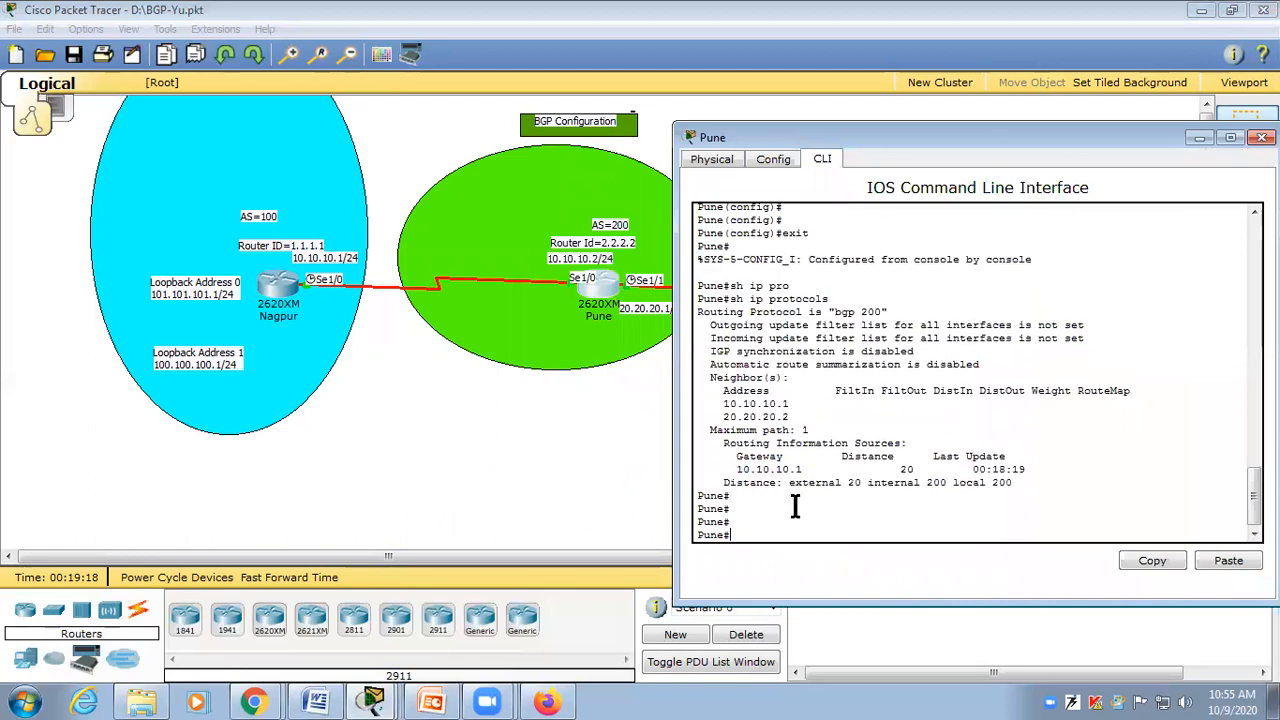
{"action": "type", "text": "sh ip bg"}
{"action": "key", "text": "Tab"}
{"action": "key", "text": "Return"}
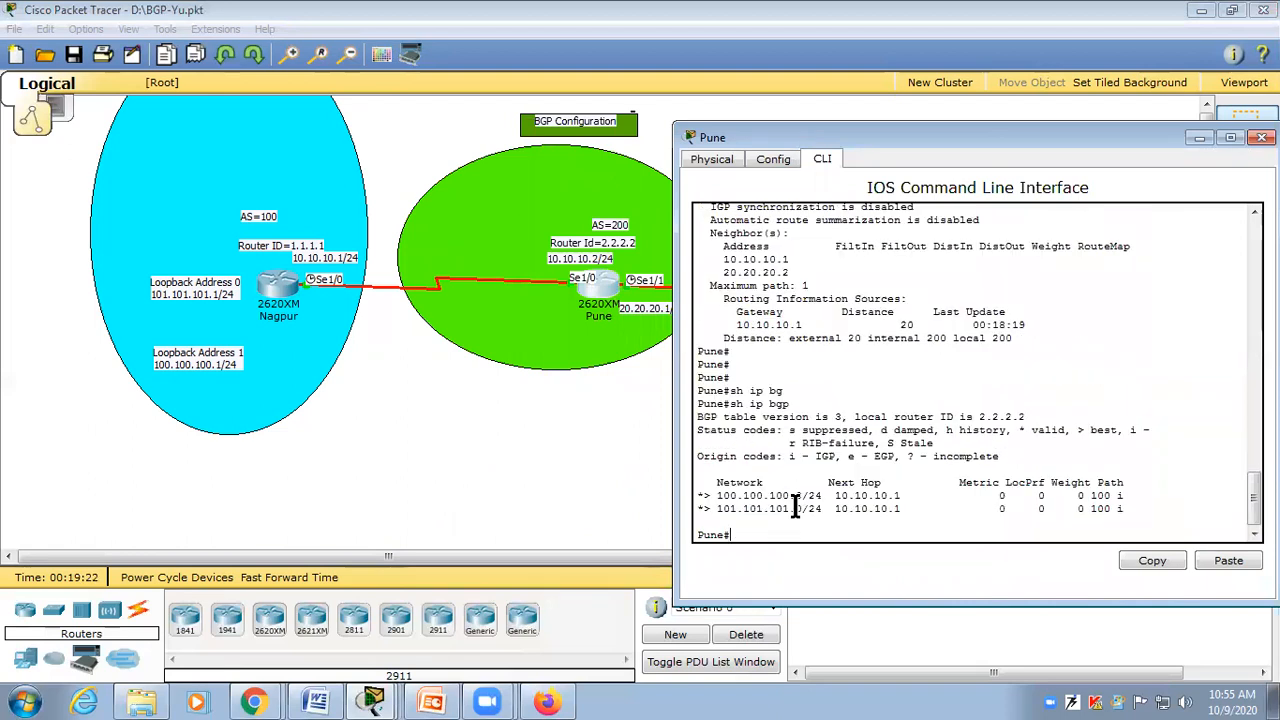
{"action": "left_click_drag", "start_coordinate": [1024, 416], "coordinate": [661, 435]}
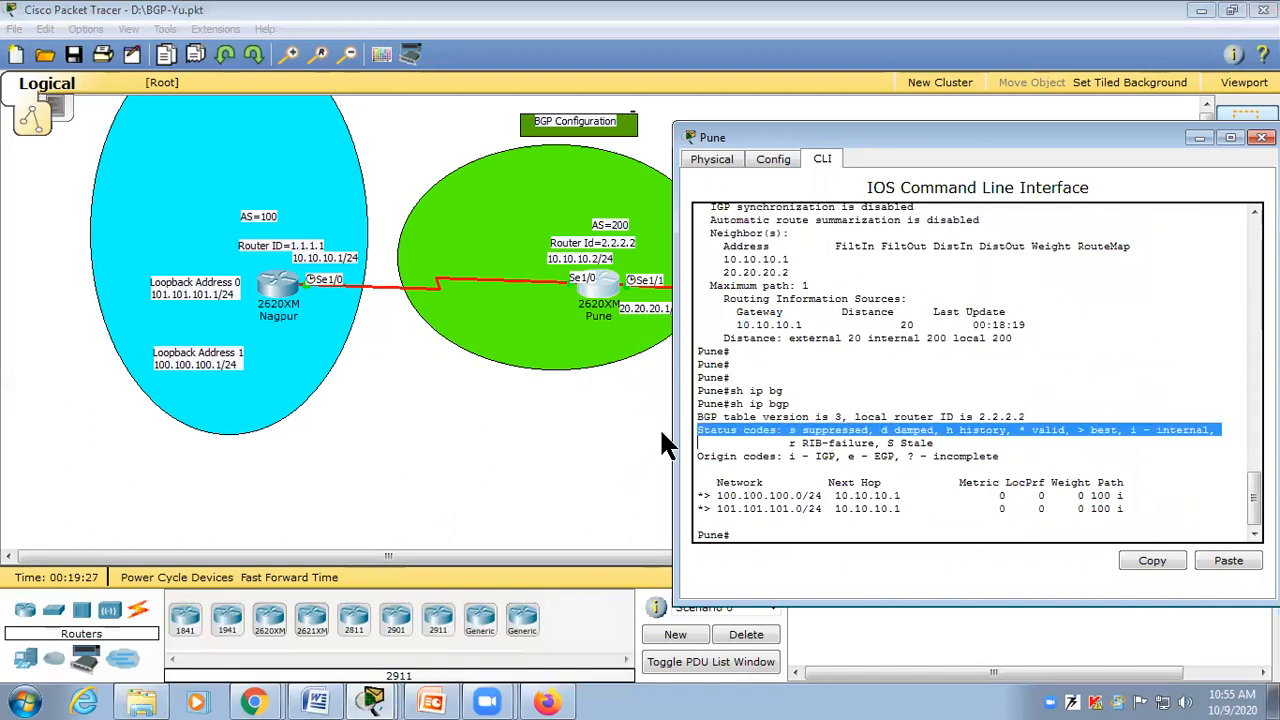
{"action": "left_click", "coordinate": [661, 440]}
Step: Run sh ip bgp on the Mumbai router, examine its local router ID line, and return to the topology
{"action": "left_click", "coordinate": [940, 295]}
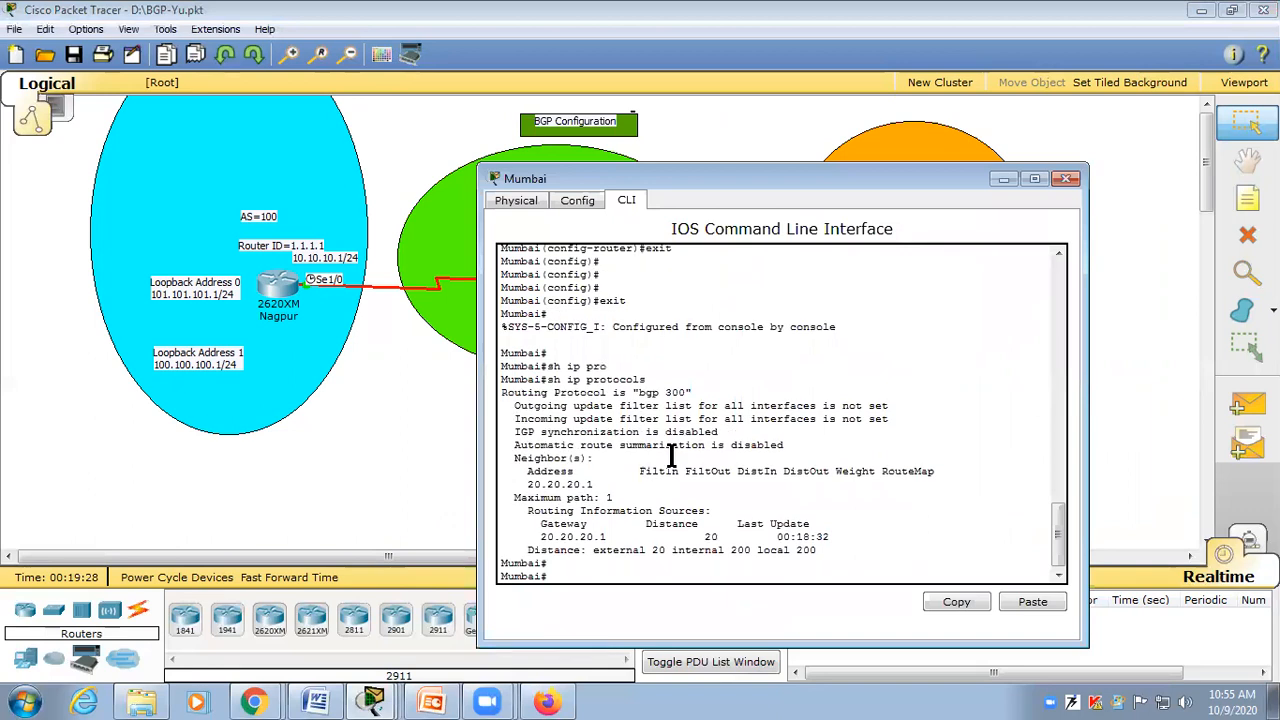
{"action": "key", "text": "Return"}
{"action": "key", "text": "Return"}
{"action": "type", "text": "sh ip "}
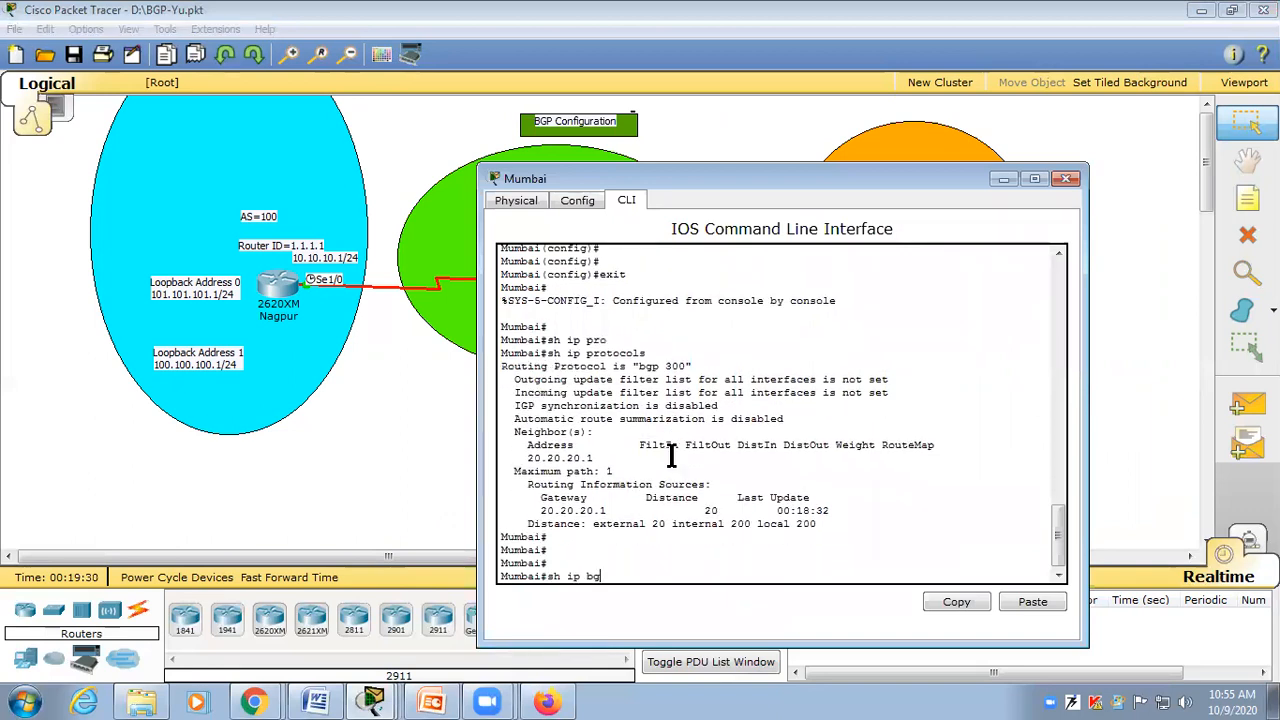
{"action": "type", "text": "bg"}
{"action": "key", "text": "Tab"}
{"action": "key", "text": "Return"}
{"action": "left_click_drag", "start_coordinate": [850, 460], "coordinate": [643, 460]}
{"action": "left_click", "coordinate": [624, 500]}
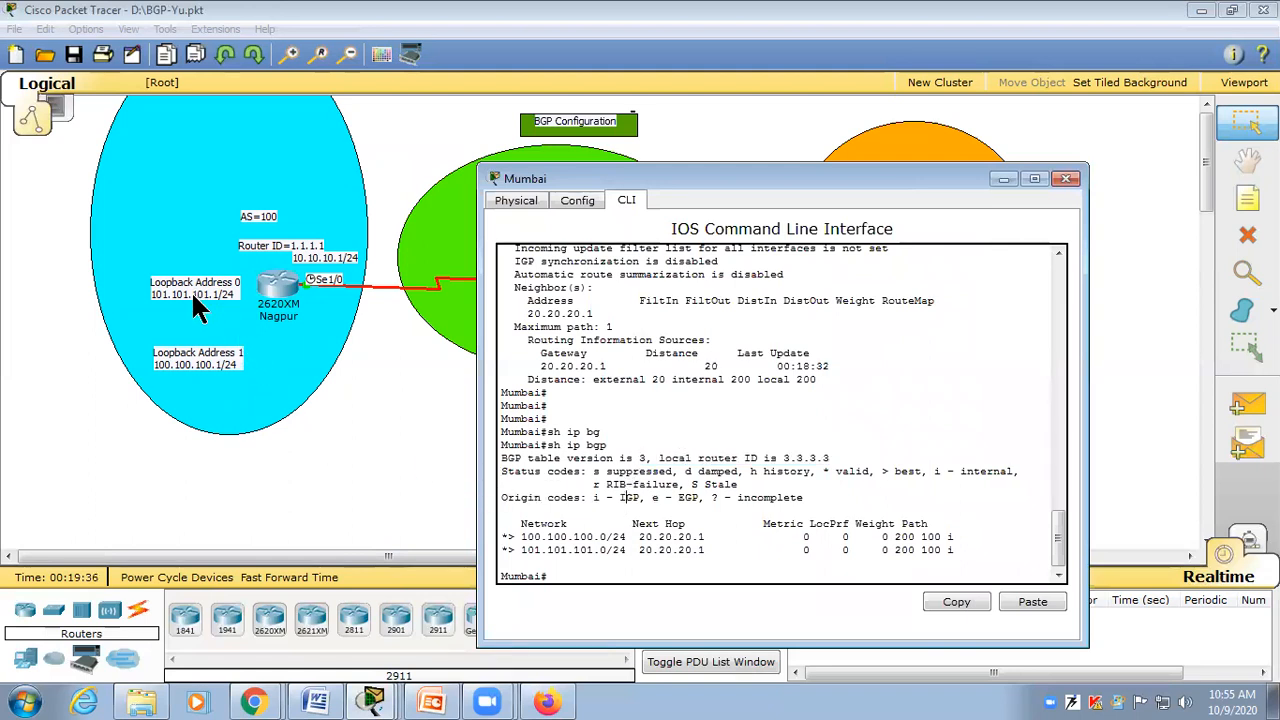
{"action": "left_click", "coordinate": [408, 376]}
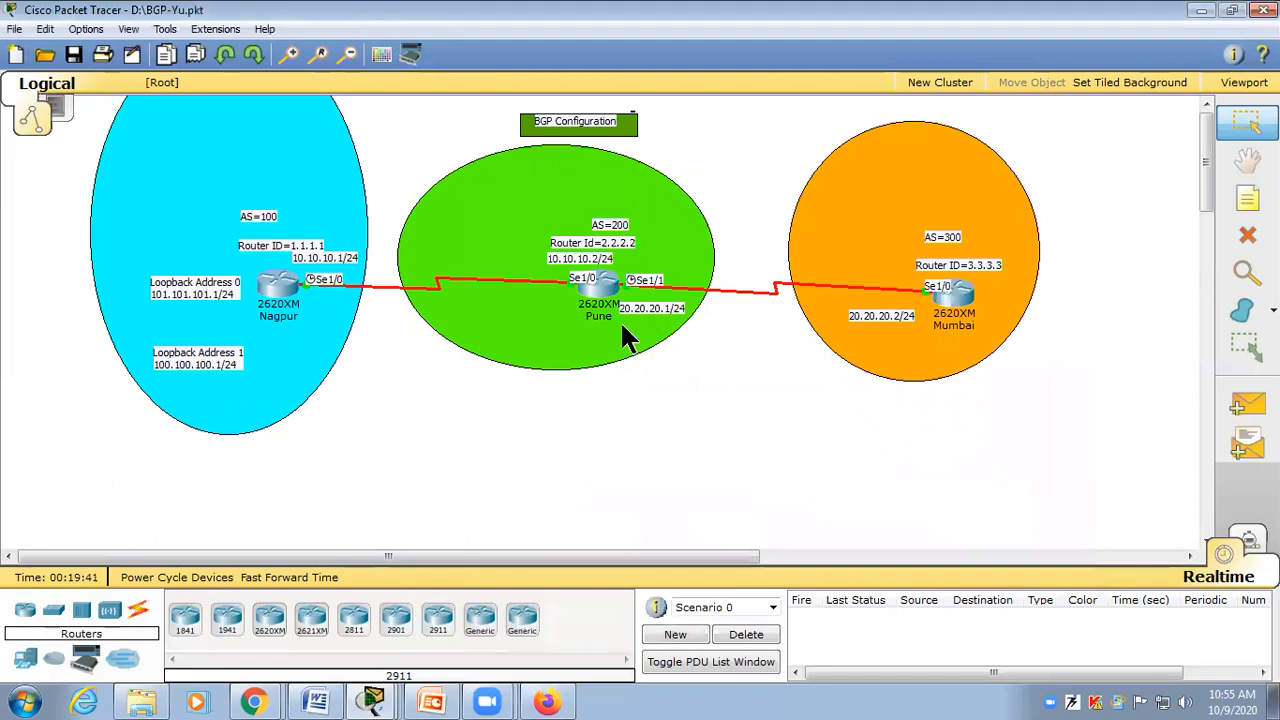
Step: Reopen the Pune router's command line at a fresh privileged EXEC prompt
{"action": "left_click", "coordinate": [605, 283]}
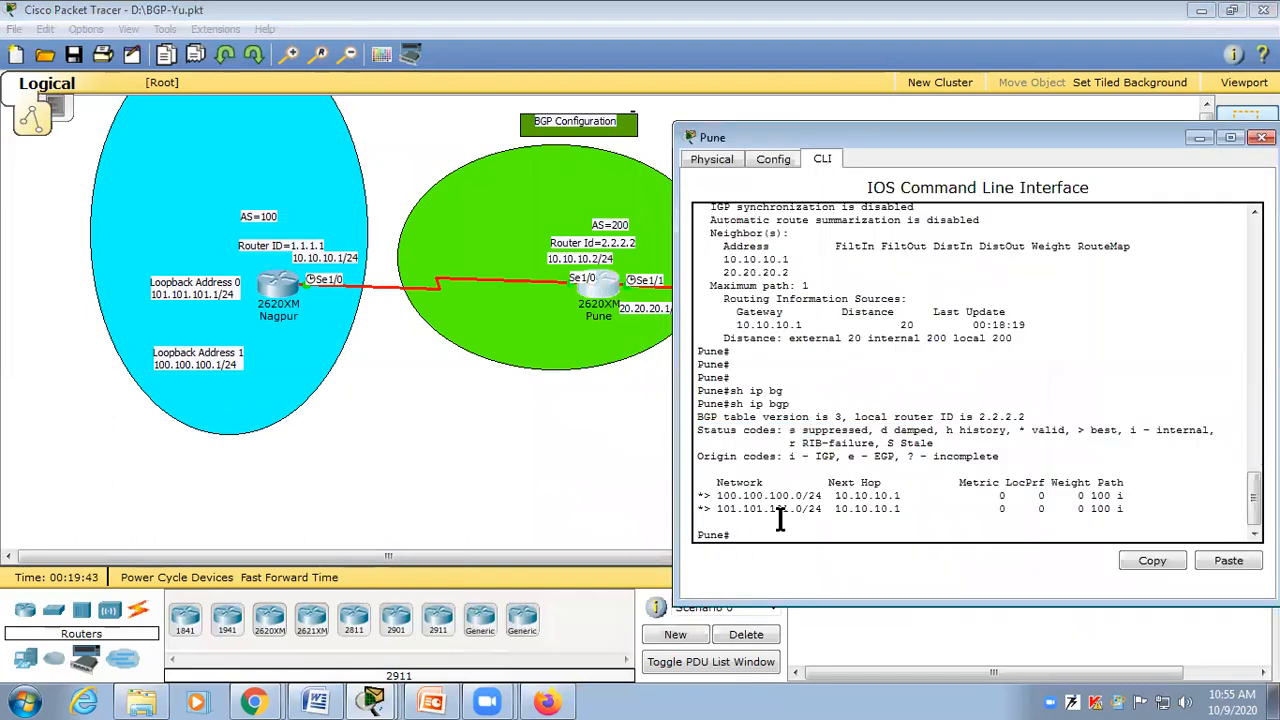
{"action": "key", "text": "Return"}
{"action": "key", "text": "Return"}
{"action": "key", "text": "Return"}
{"action": "key", "text": "Return"}
{"action": "type", "text": "conf t"}
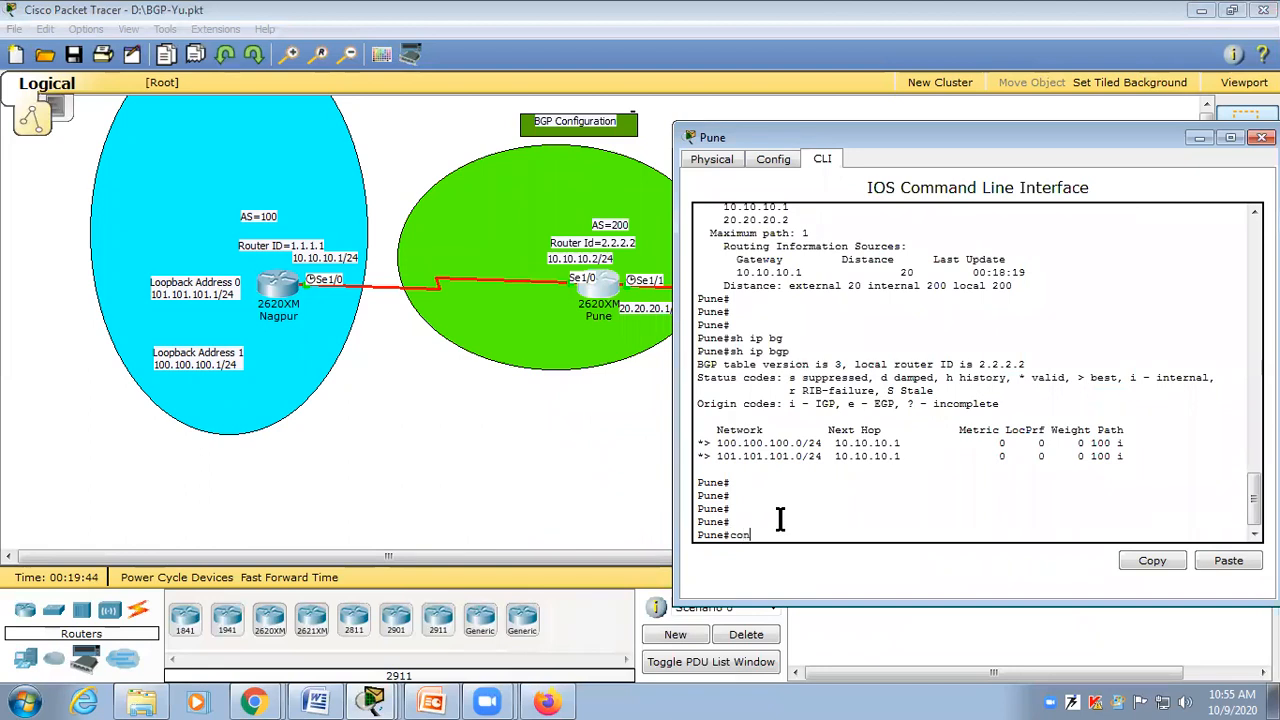
{"action": "key", "text": "Tab"}
{"action": "key", "text": "Return"}
{"action": "type", "text": "exit"}
{"action": "key", "text": "Return"}
{"action": "key", "text": "Return"}
Step: Run sh ip route on the Pune router and move its window to clear more of the topology
{"action": "type", "text": "sh "}
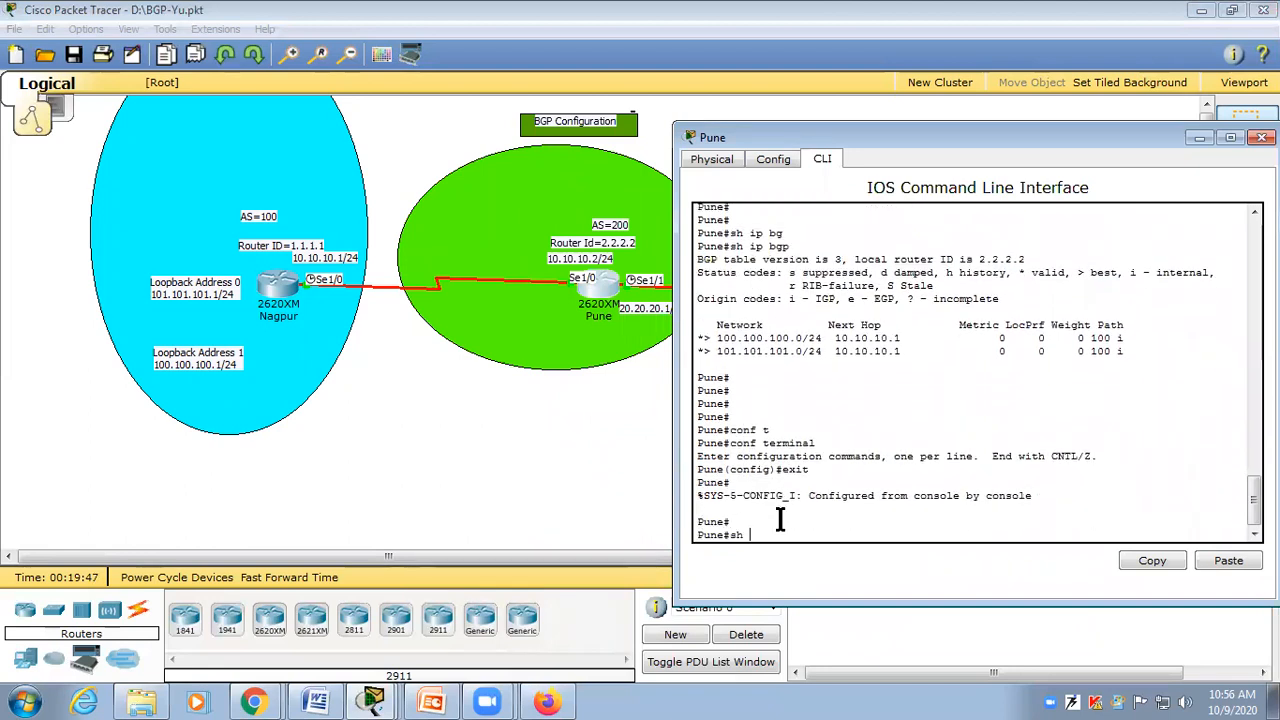
{"action": "type", "text": "ip rou"}
{"action": "key", "text": "Tab"}
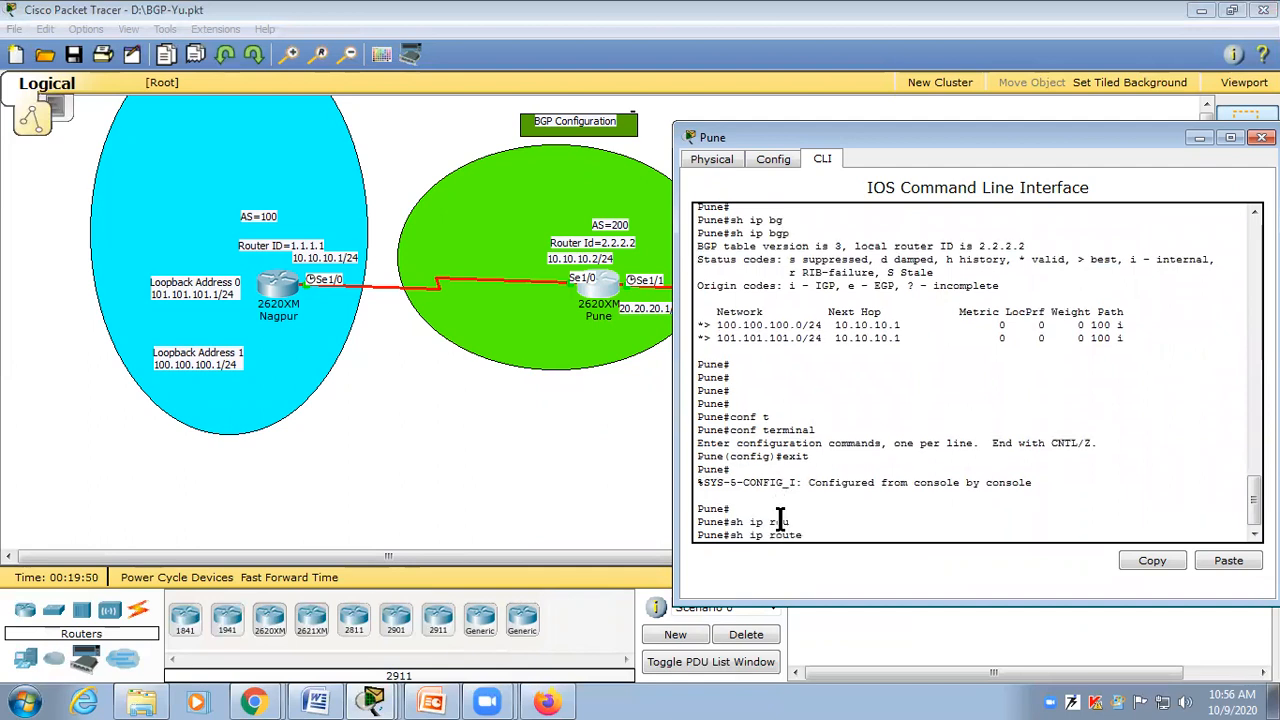
{"action": "key", "text": "Return"}
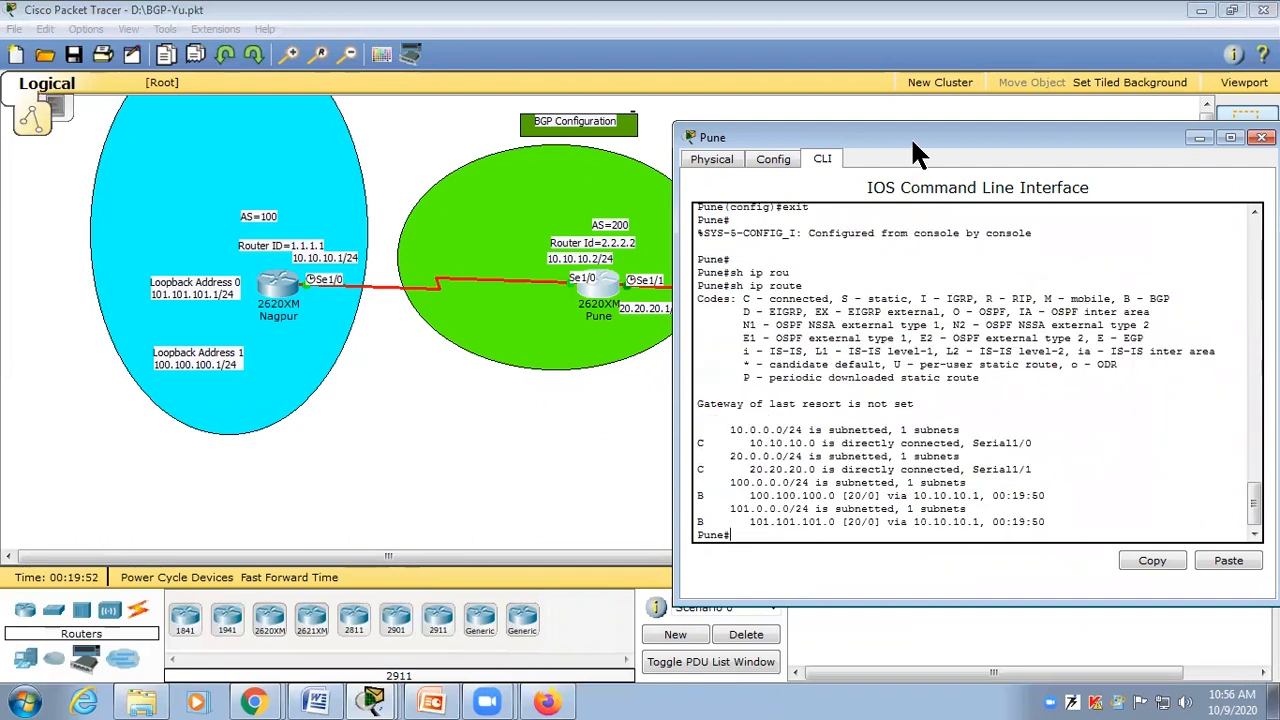
{"action": "left_click_drag", "start_coordinate": [918, 152], "coordinate": [935, 97]}
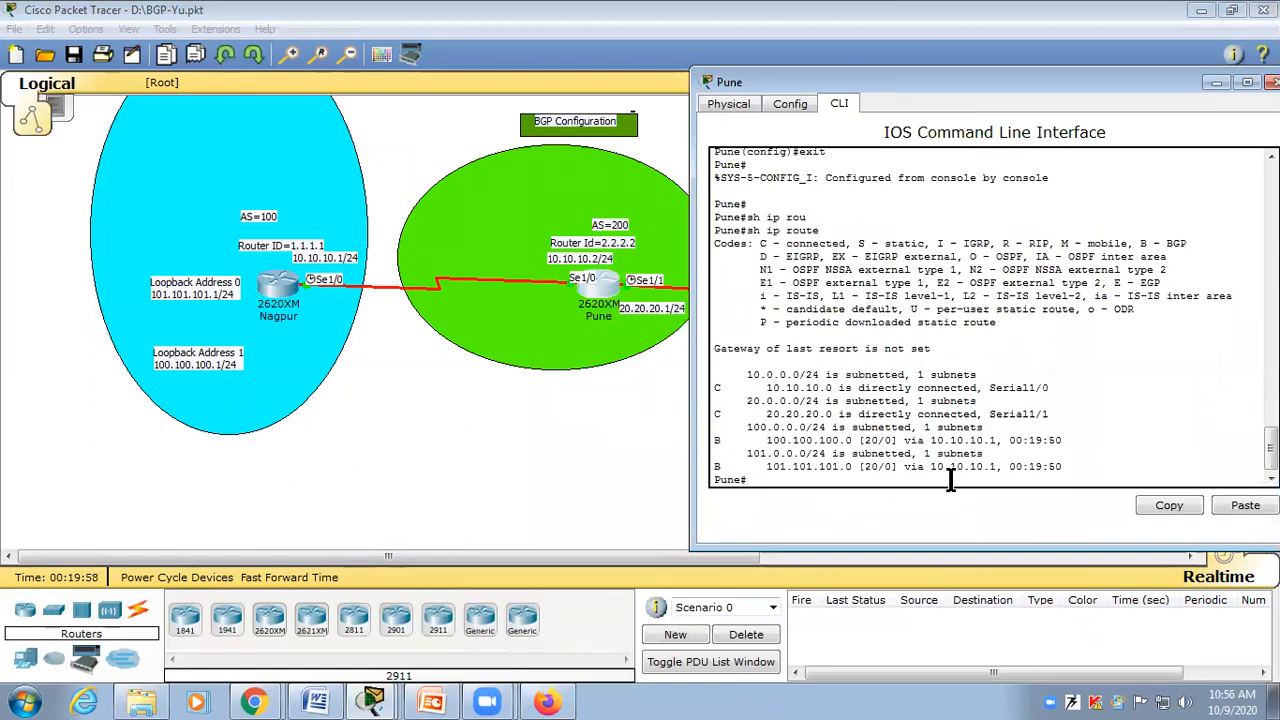
Step: Examine Pune's BGP routes to 100.100.100.0 and 101.101.101.0 against the B code in the legend, and return to the topology
{"action": "left_click_drag", "start_coordinate": [1066, 466], "coordinate": [762, 452]}
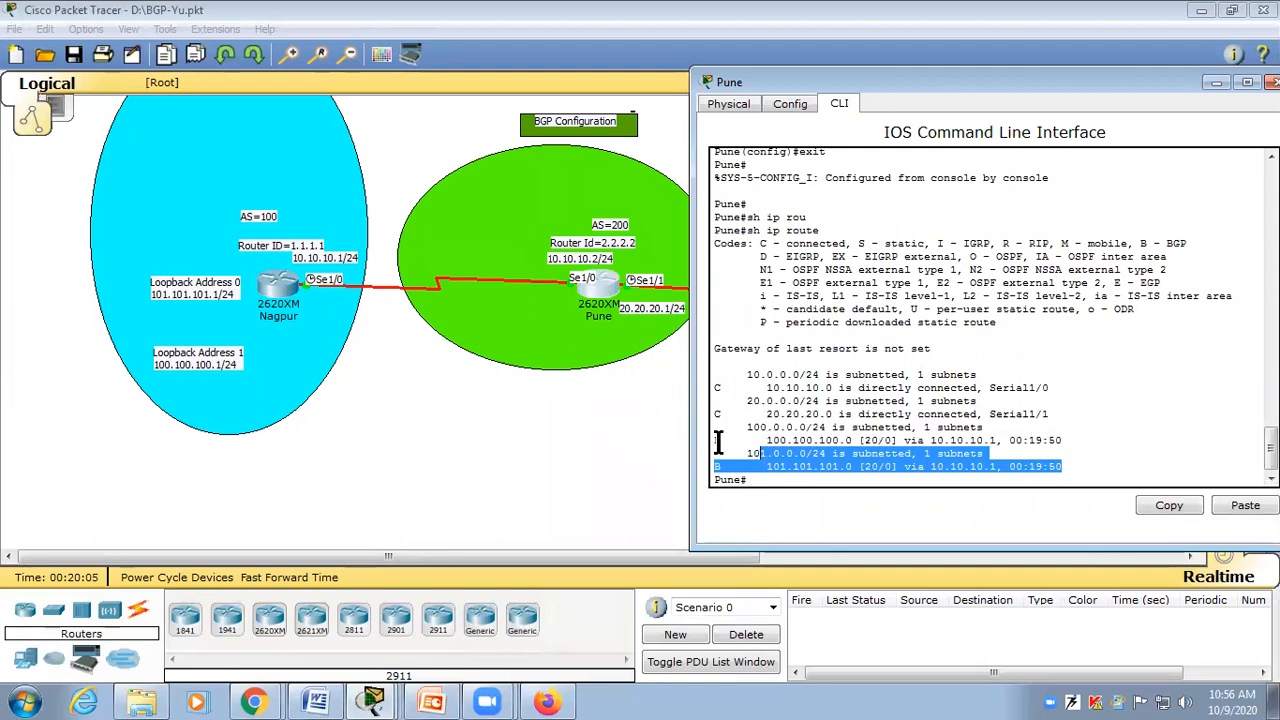
{"action": "left_click", "coordinate": [740, 440]}
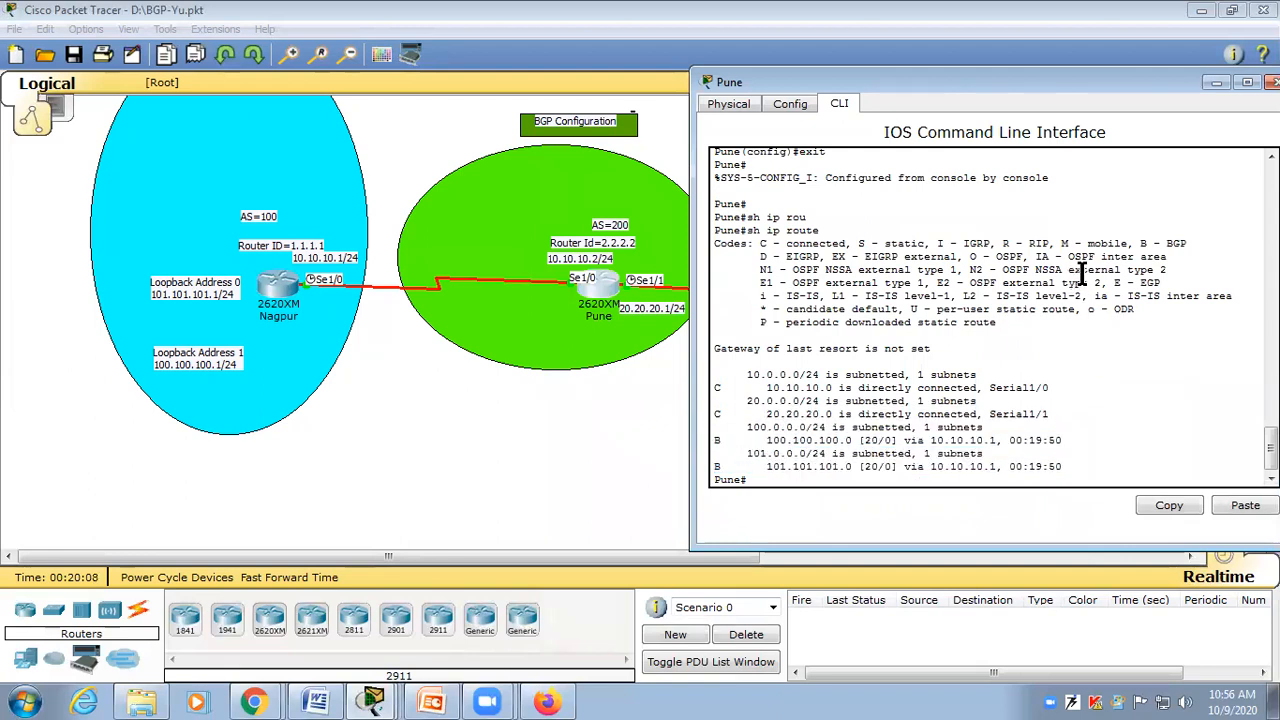
{"action": "left_click_drag", "start_coordinate": [1137, 245], "coordinate": [1190, 245]}
{"action": "left_click", "coordinate": [880, 460]}
{"action": "left_click_drag", "start_coordinate": [766, 441], "coordinate": [868, 442]}
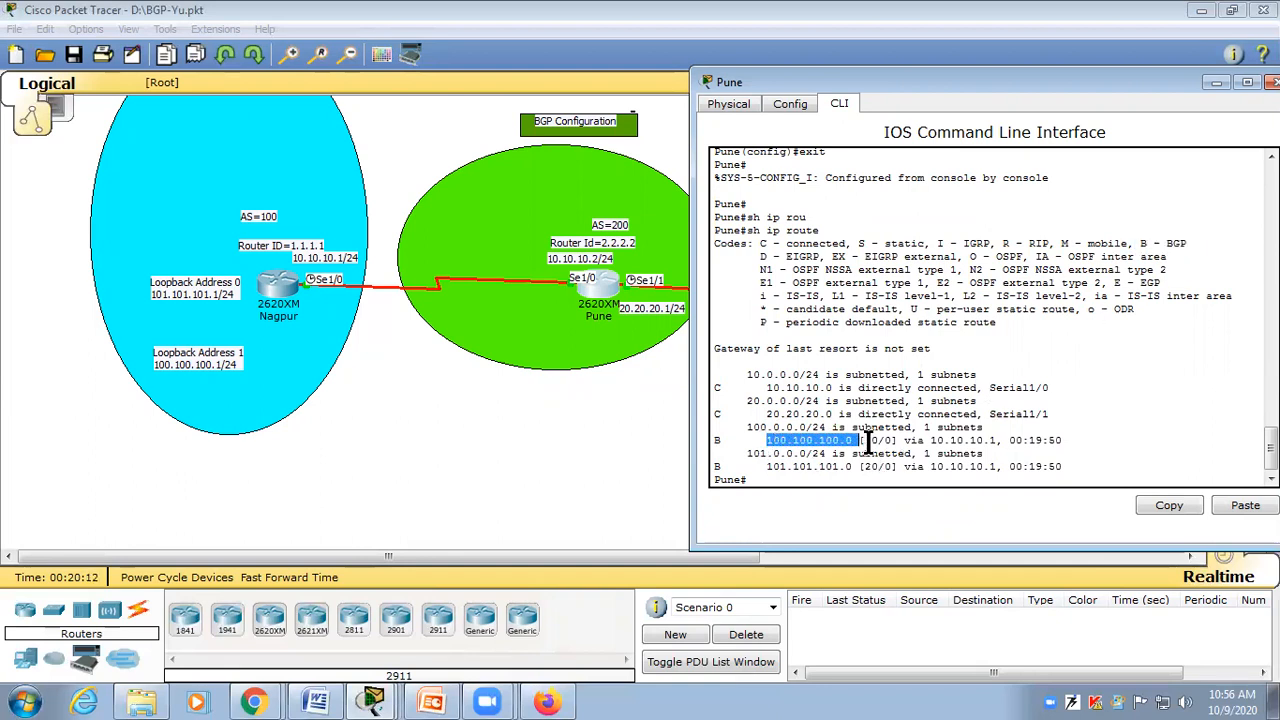
{"action": "left_click_drag", "start_coordinate": [747, 453], "coordinate": [1070, 467]}
{"action": "left_click", "coordinate": [543, 445]}
Step: Run sh ip route on the Mumbai router, examine its BGP routes to the loopback networks, and return to the topology
{"action": "left_click", "coordinate": [946, 302]}
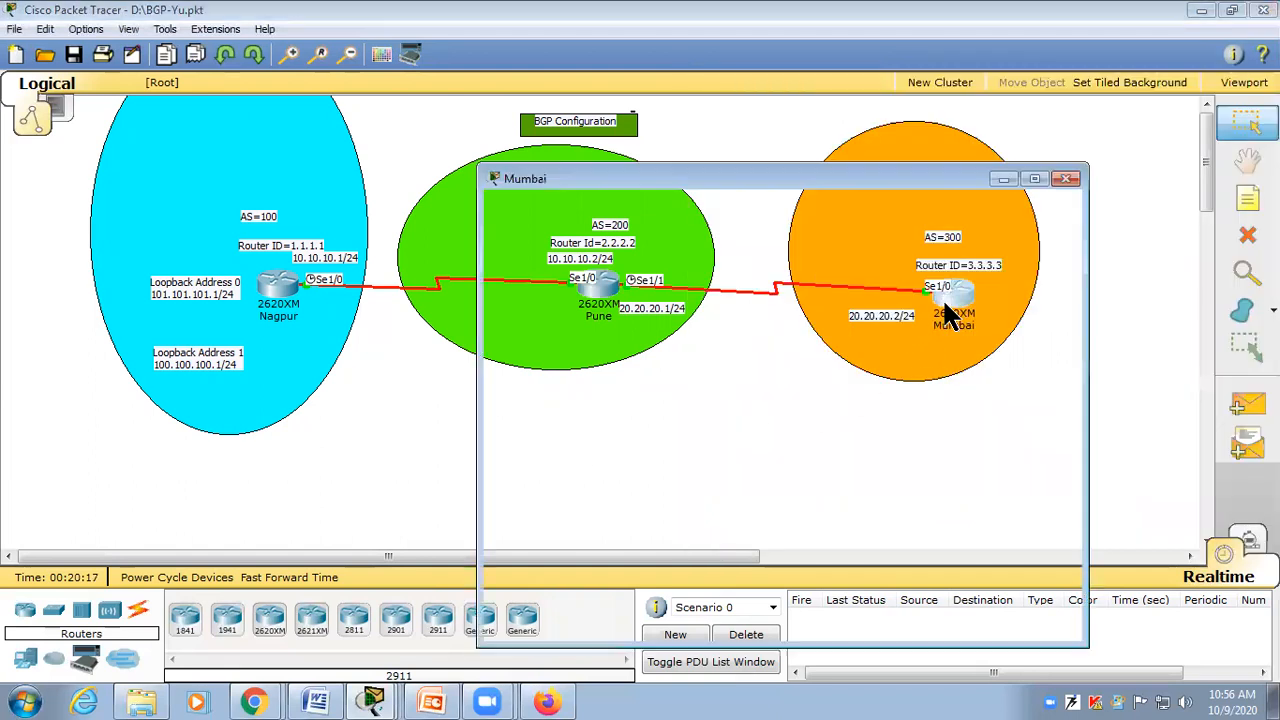
{"action": "key", "text": "Return"}
{"action": "key", "text": "Return"}
{"action": "type", "text": "sh i p"}
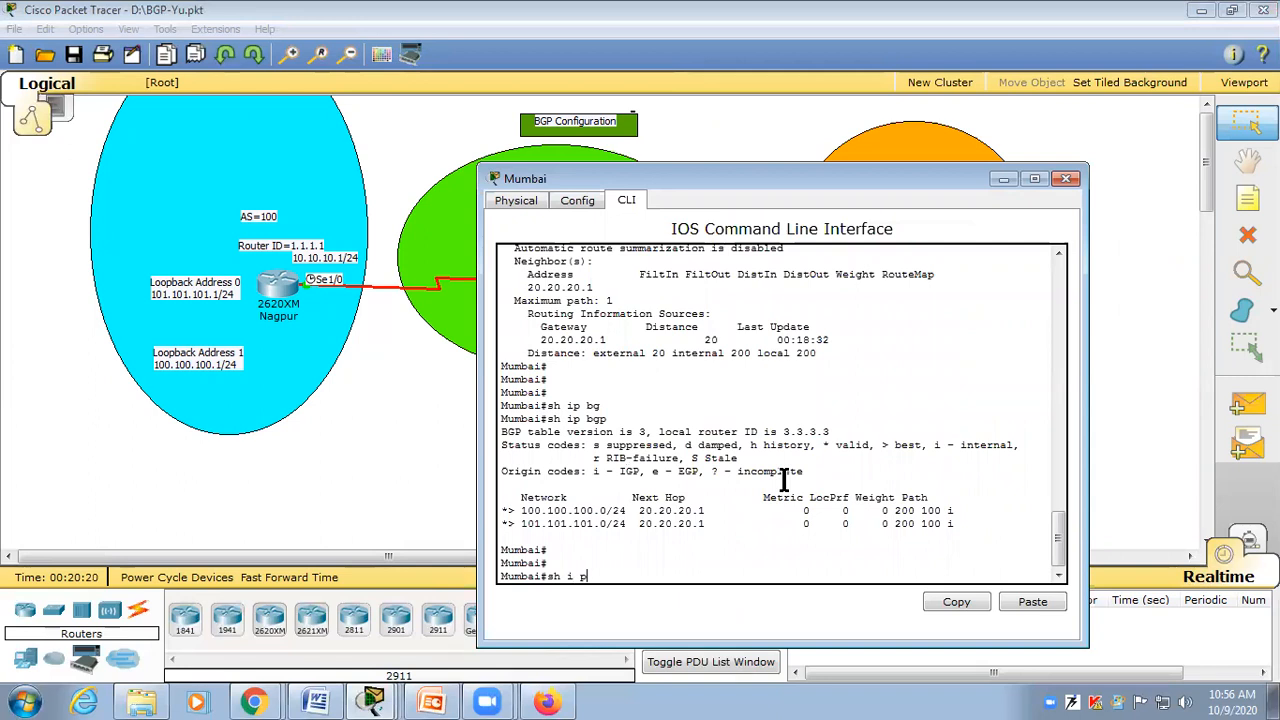
{"action": "type", "text": " rou"}
{"action": "key", "text": "Return"}
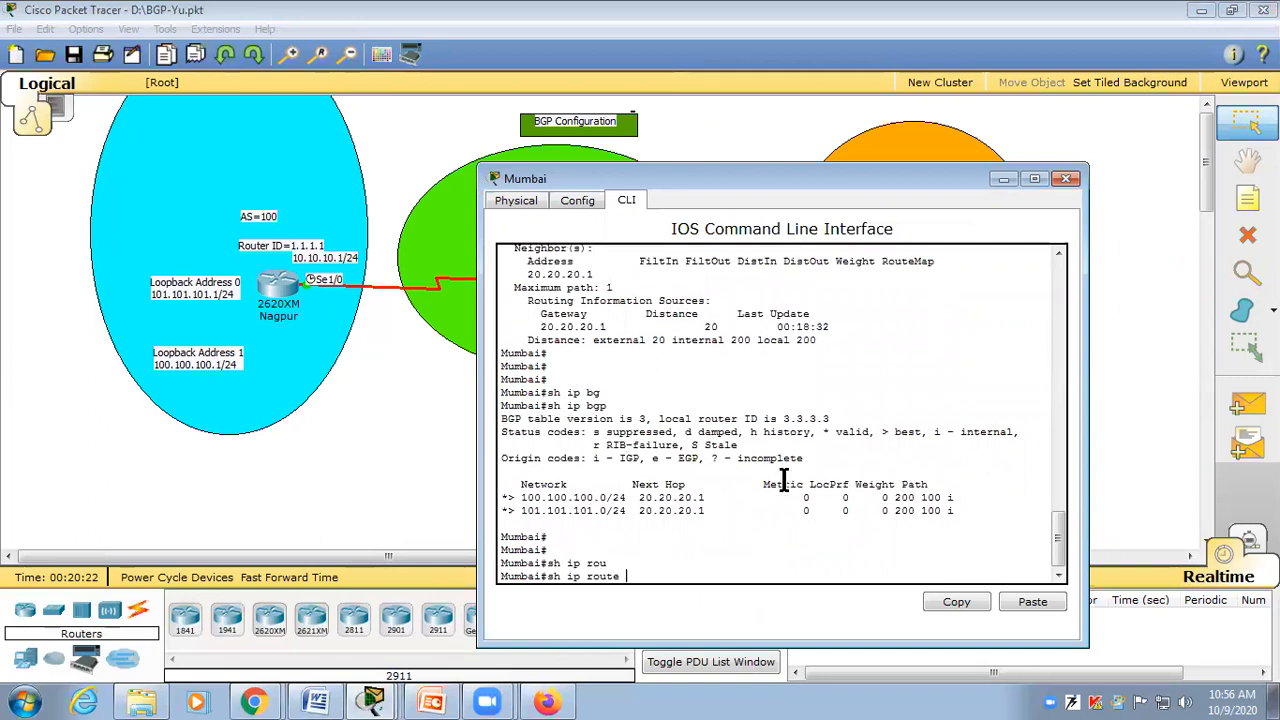
{"action": "key", "text": "Return"}
{"action": "left_click_drag", "start_coordinate": [862, 550], "coordinate": [492, 517]}
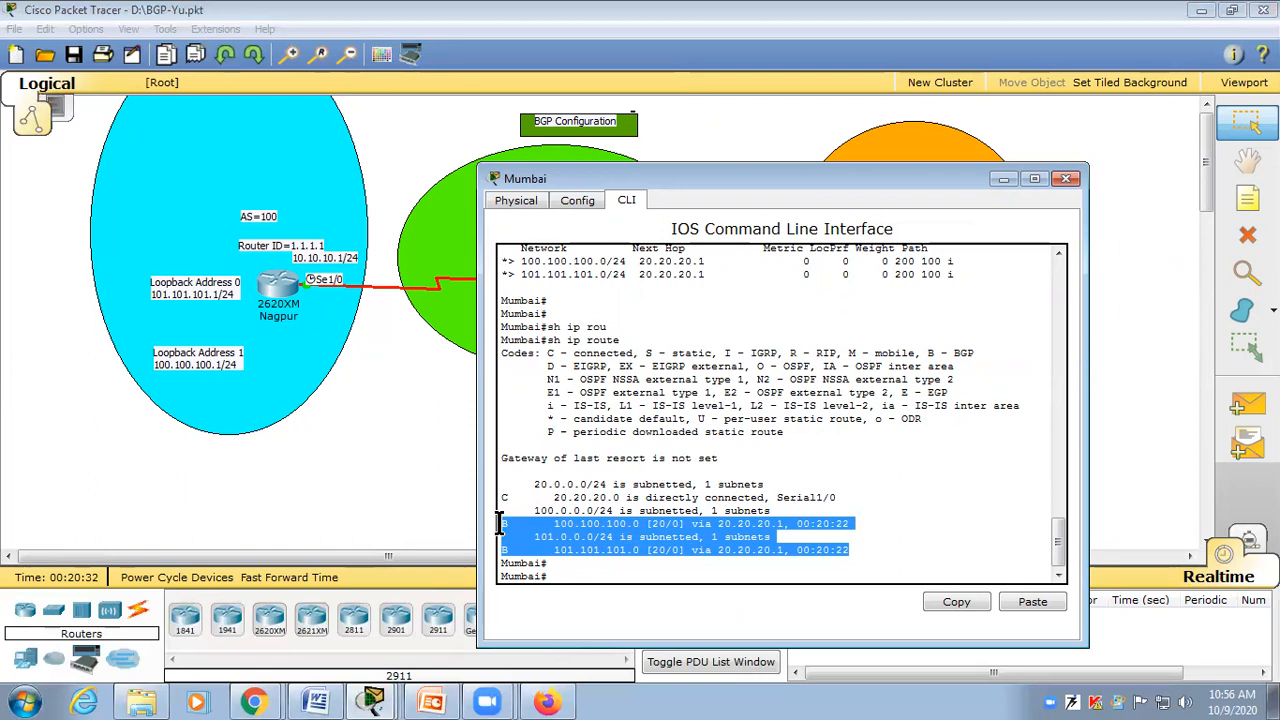
{"action": "left_click", "coordinate": [533, 511]}
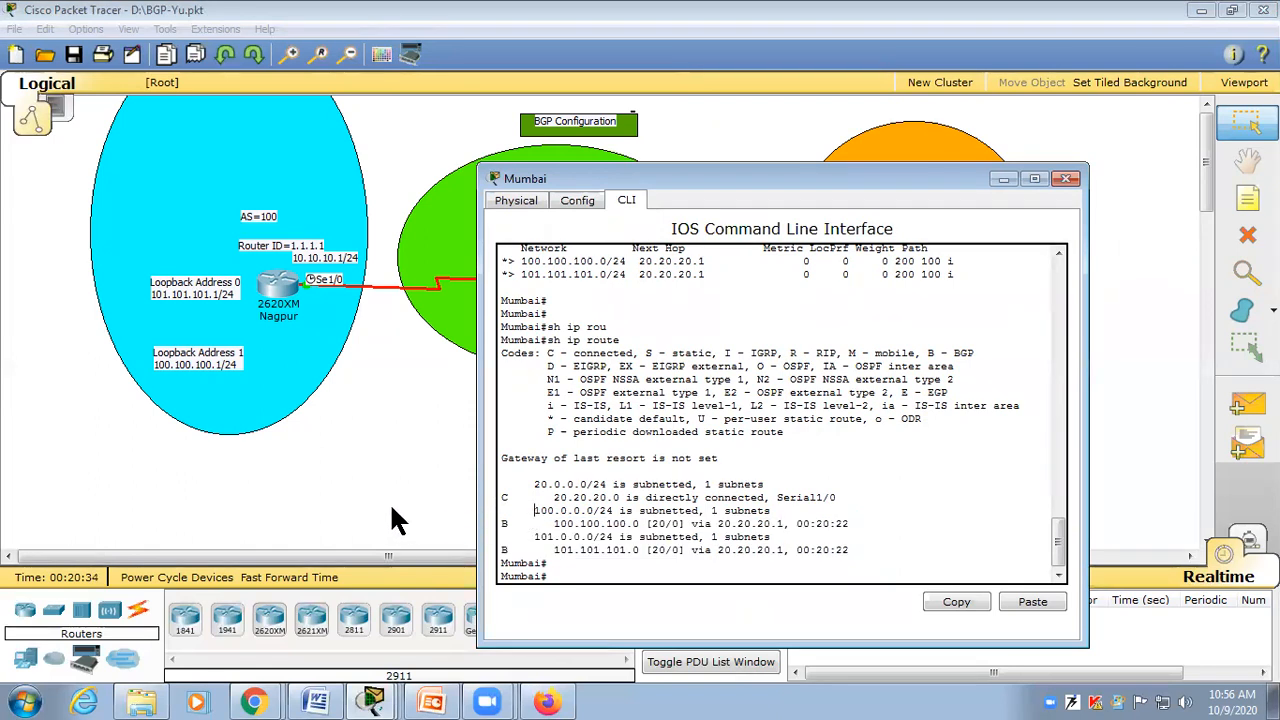
{"action": "left_click", "coordinate": [389, 502]}
Step: Open the Nagpur router's command line and run sh ip protocols again
{"action": "left_click", "coordinate": [305, 313]}
{"action": "left_click", "coordinate": [613, 530]}
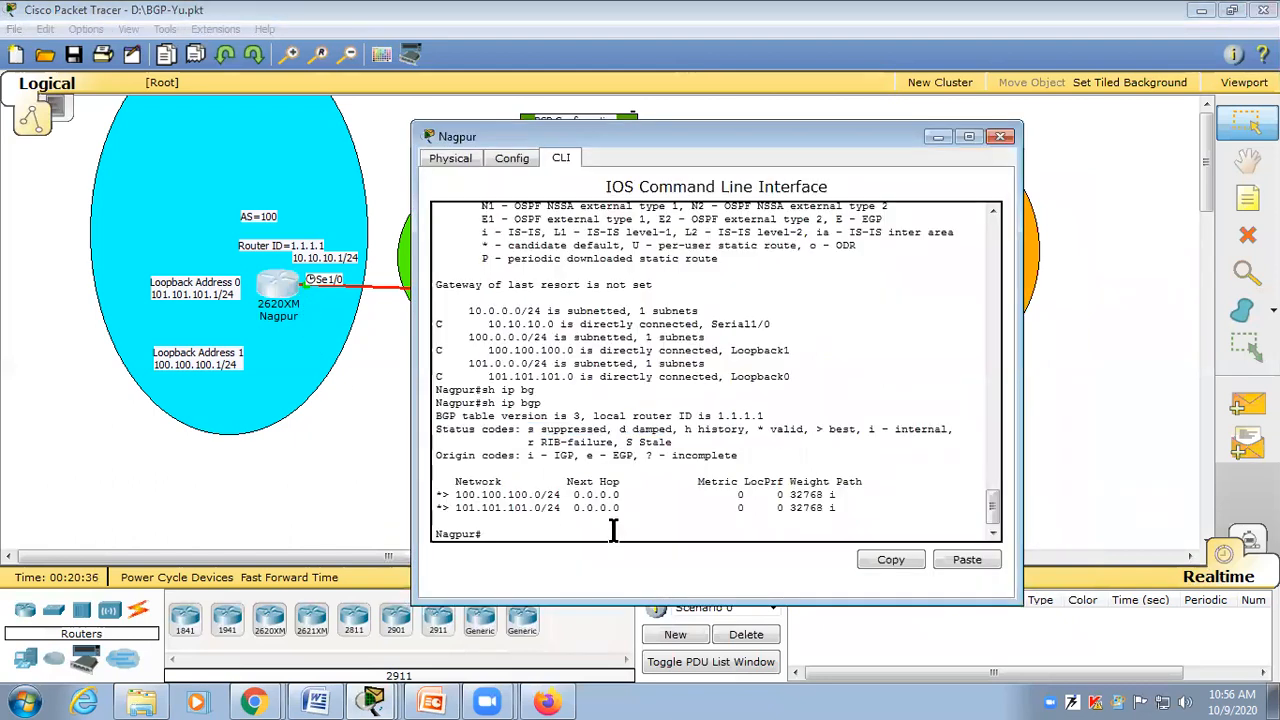
{"action": "key", "text": "Return"}
{"action": "key", "text": "Return"}
{"action": "key", "text": "Return"}
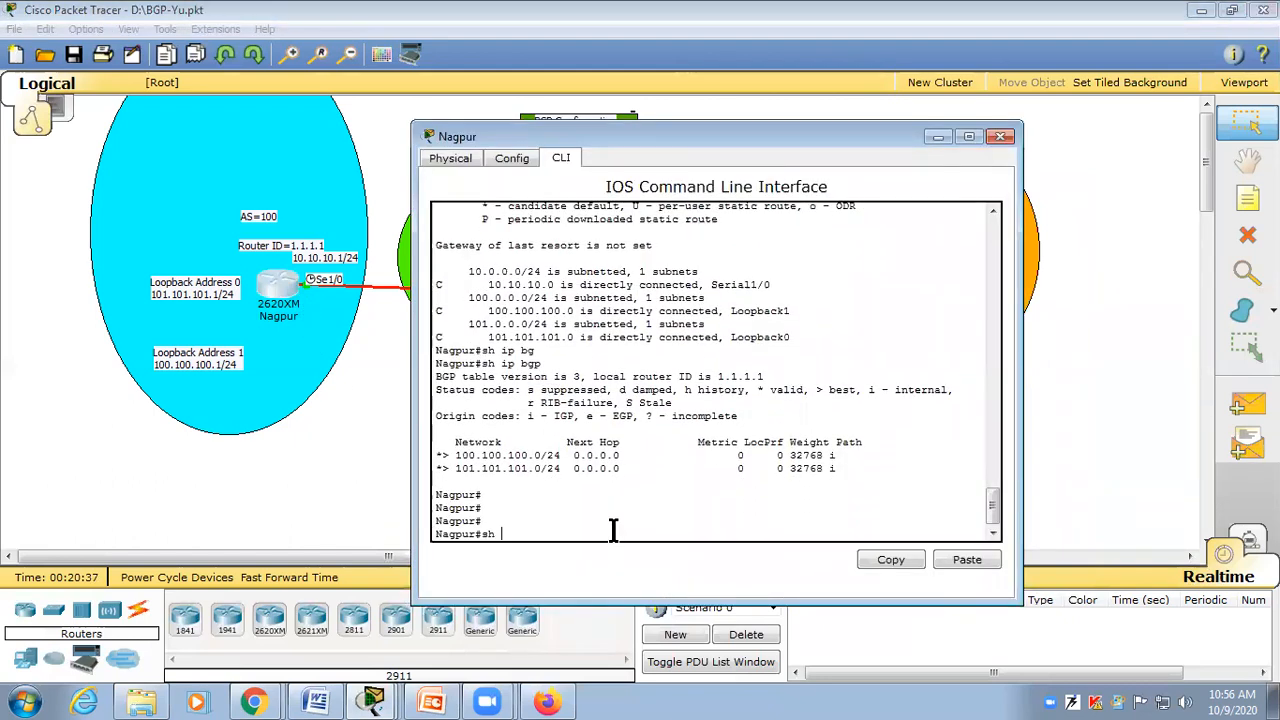
{"action": "type", "text": "sh rip"}
{"action": "key", "text": "BackSpace"}
{"action": "key", "text": "BackSpace"}
{"action": "key", "text": "BackSpace"}
{"action": "key", "text": "Tab"}
{"action": "key", "text": "Return"}
{"action": "key", "text": "Return"}
{"action": "key", "text": "Return"}
{"action": "key", "text": "Return"}
{"action": "key", "text": "Return"}
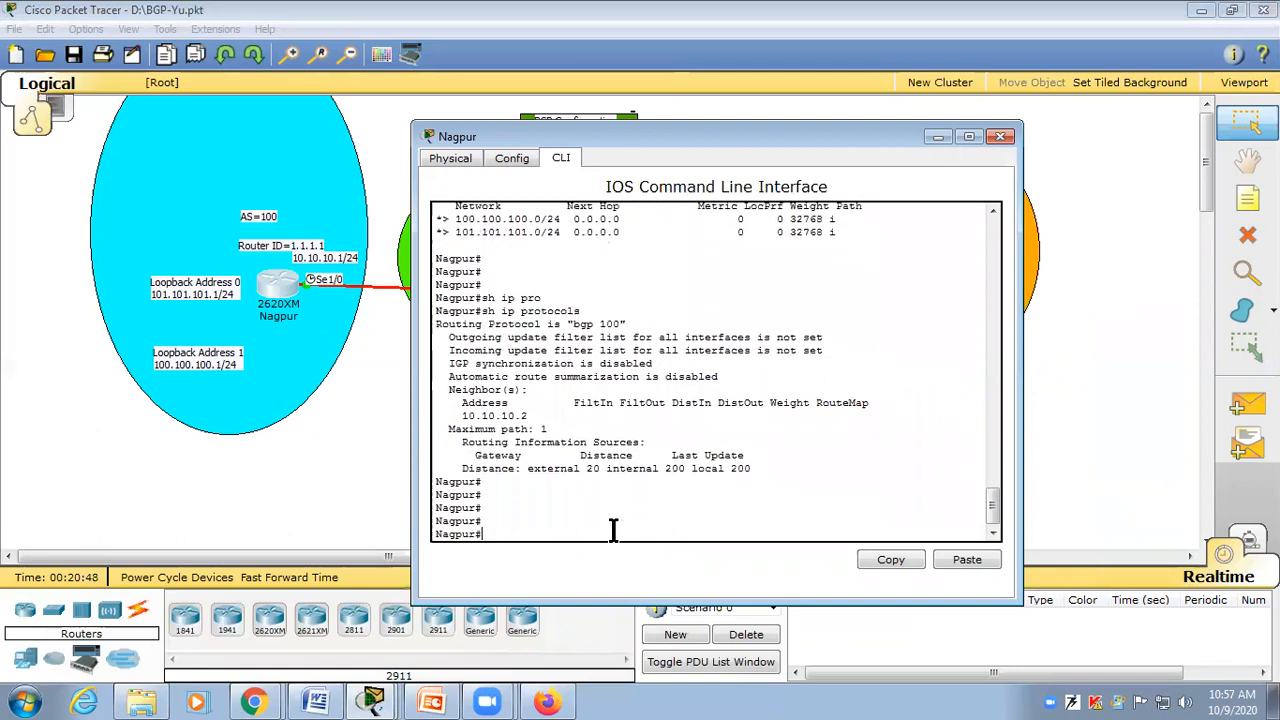
Step: Open the Pune router's command line and bring up a fresh prompt below the routing table
{"action": "left_click", "coordinate": [595, 300]}
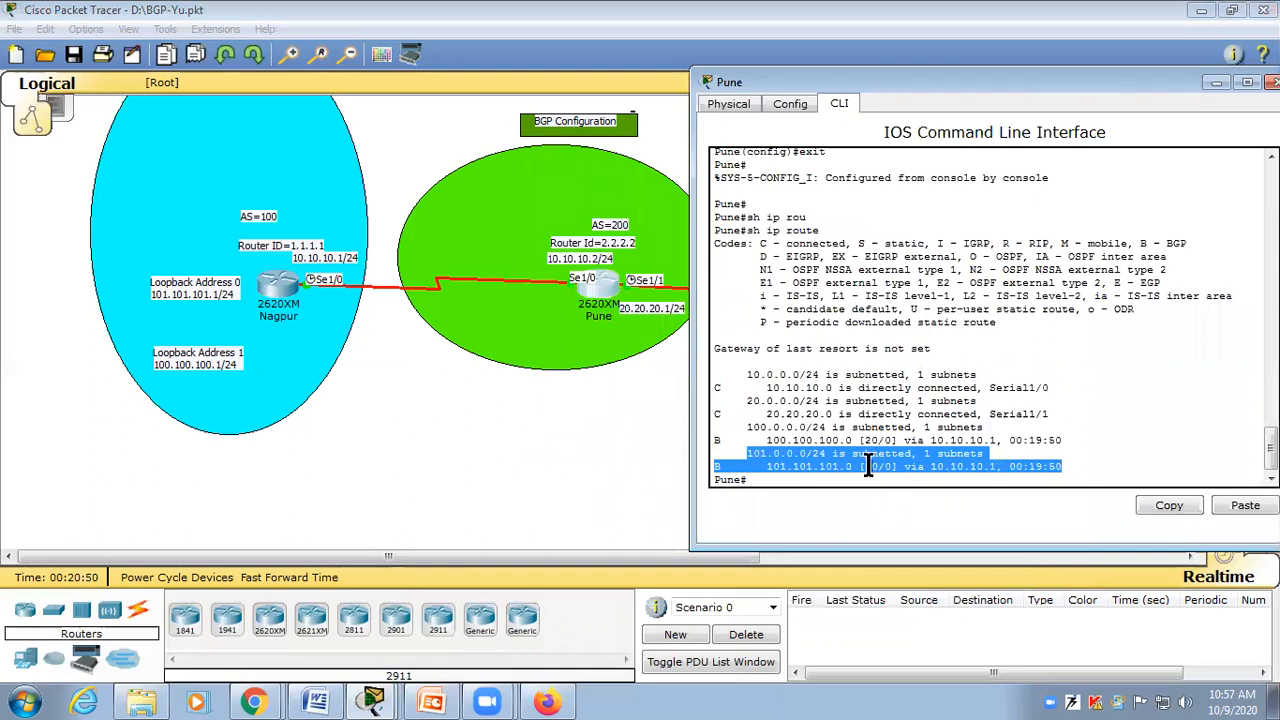
{"action": "left_click", "coordinate": [868, 466]}
{"action": "key", "text": "Return"}
{"action": "key", "text": "Return"}
{"action": "type", "text": "sj ip rou"}
{"action": "key", "text": "Tab"}
{"action": "key", "text": "BackSpace"}
{"action": "key", "text": "BackSpace"}
{"action": "key", "text": "BackSpace"}
{"action": "key", "text": "BackSpace"}
{"action": "key", "text": "BackSpace"}
{"action": "key", "text": "BackSpace"}
{"action": "key", "text": "BackSpace"}
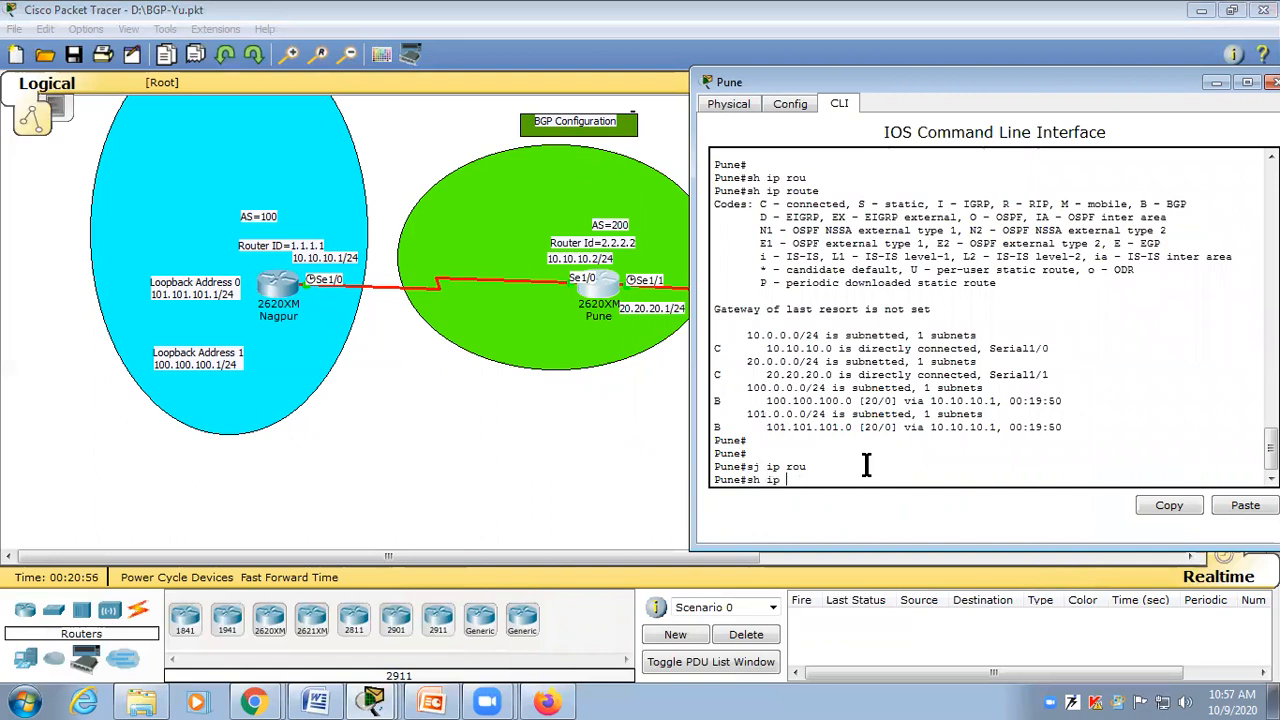
Step: Run sh ip protocols on the Pune router and examine the output from the routing protocol down to its neighbors
{"action": "type", "text": "h ip pro"}
{"action": "key", "text": "Tab"}
{"action": "key", "text": "Return"}
{"action": "key", "text": "Return"}
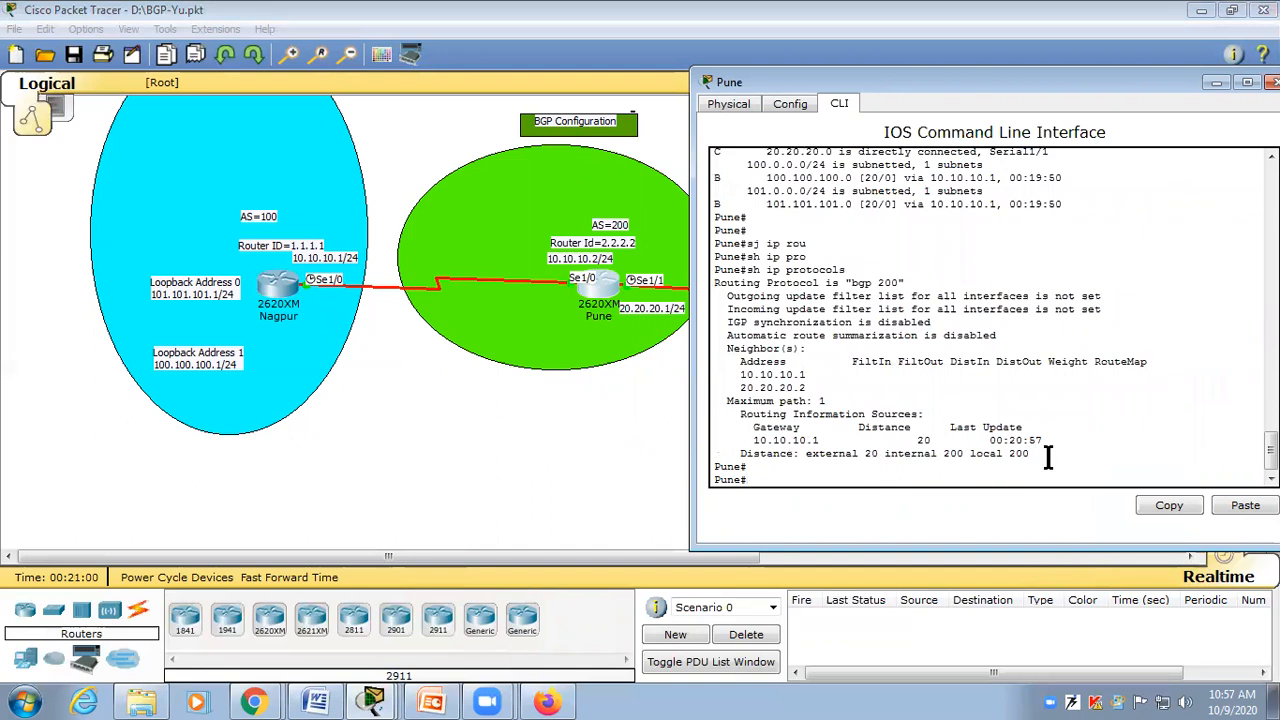
{"action": "left_click_drag", "start_coordinate": [818, 283], "coordinate": [928, 383]}
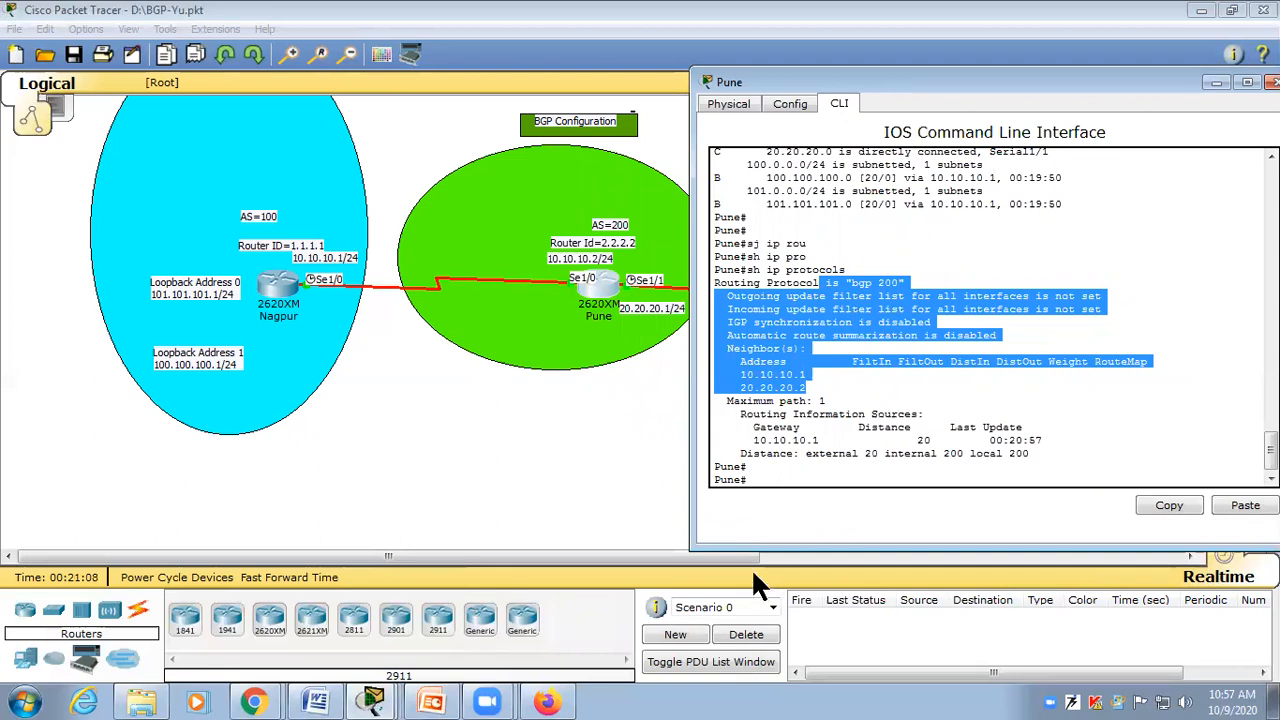
Step: Run sh ip bgp on the Pune router to list its BGP table
{"action": "left_click", "coordinate": [762, 475]}
{"action": "type", "text": "sh ip bg"}
{"action": "key", "text": "Tab"}
{"action": "key", "text": "Return"}
{"action": "key", "text": "Return"}
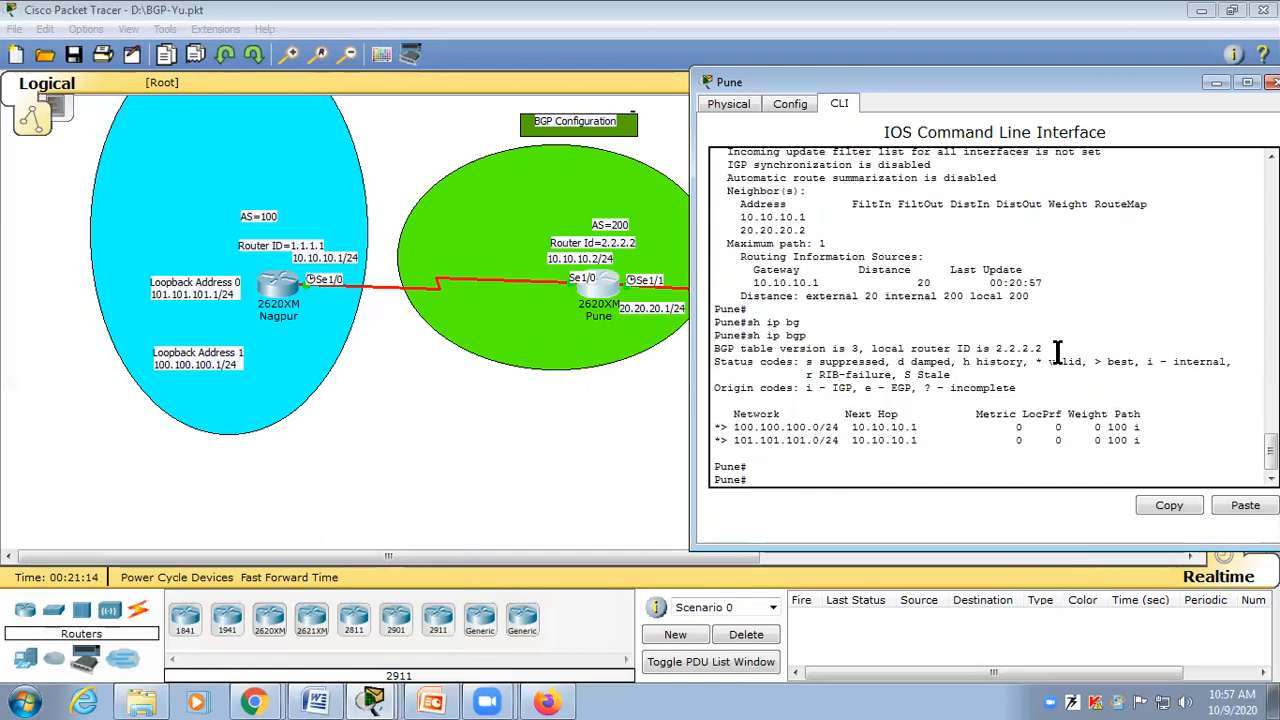
Step: Examine the local router ID, status codes and origin codes in Pune's BGP table output
{"action": "left_click_drag", "start_coordinate": [1046, 348], "coordinate": [865, 348]}
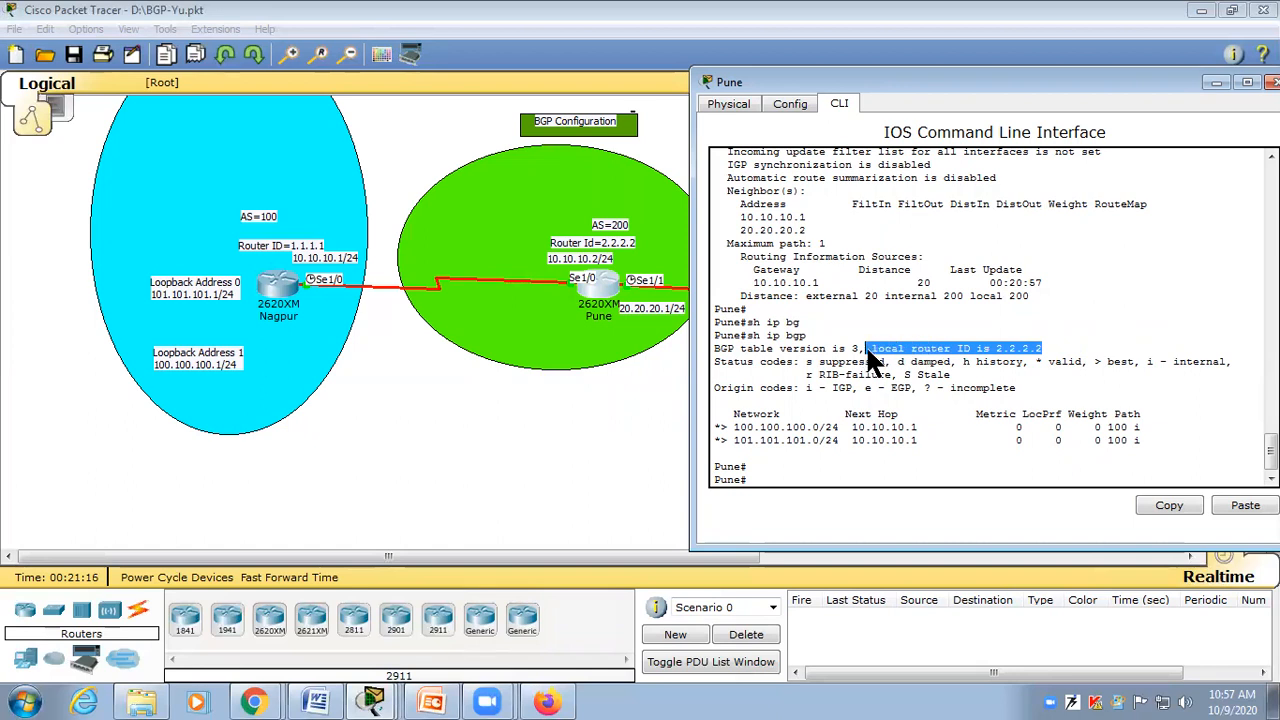
{"action": "left_click", "coordinate": [928, 362]}
{"action": "left_click_drag", "start_coordinate": [720, 361], "coordinate": [817, 363]}
{"action": "left_click", "coordinate": [722, 400]}
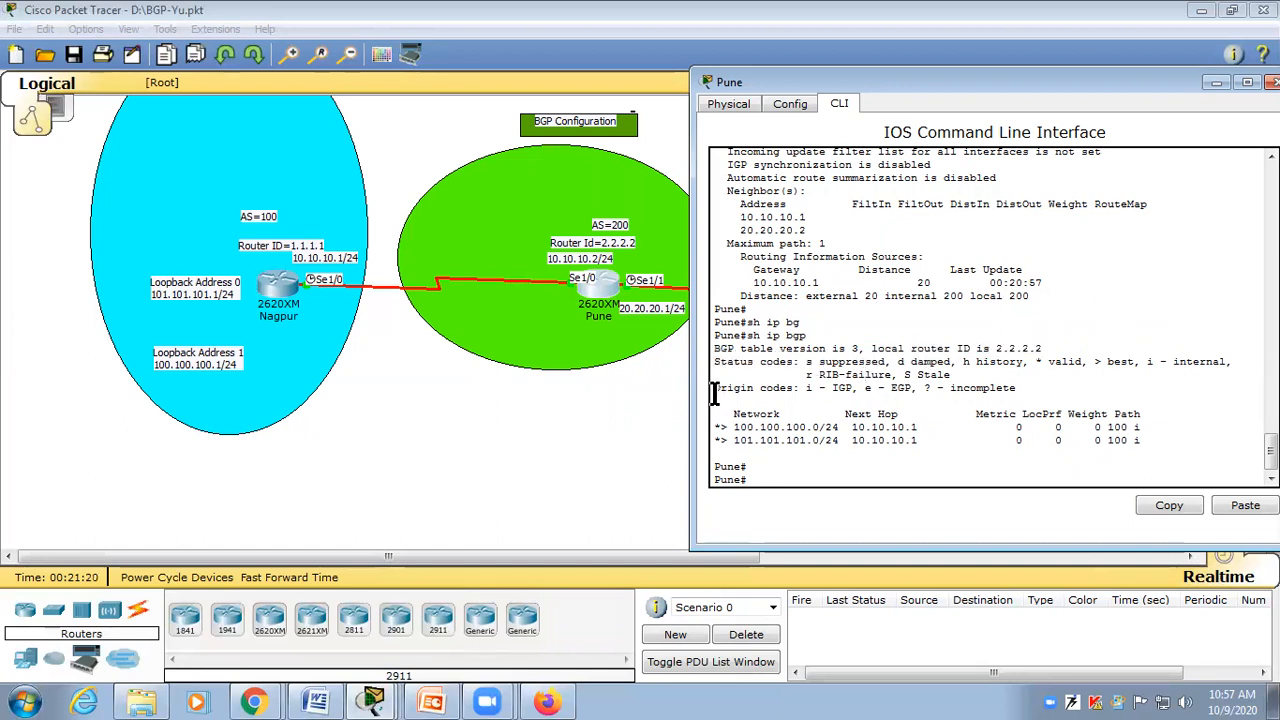
{"action": "left_click_drag", "start_coordinate": [716, 388], "coordinate": [999, 391]}
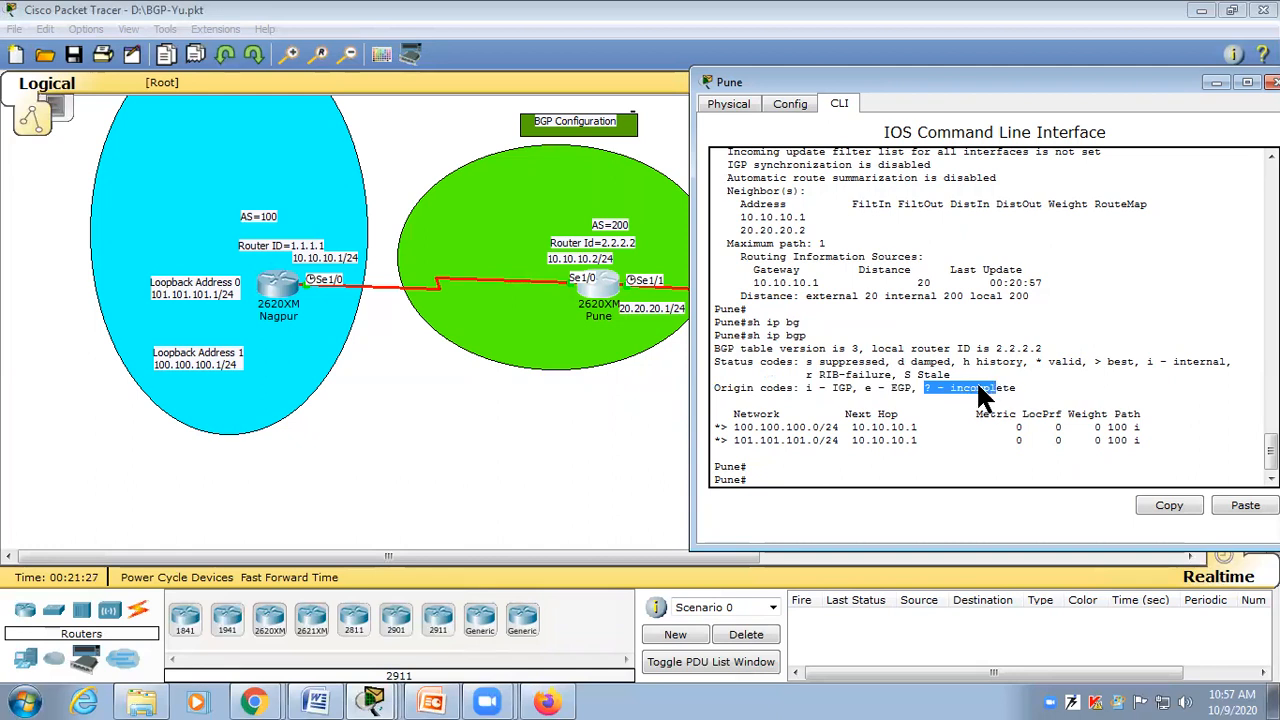
Step: Switch to the BGP:Characteristics slide in PowerPoint and examine the ORIGIN attribute and its IGP type
{"action": "left_click", "coordinate": [432, 703]}
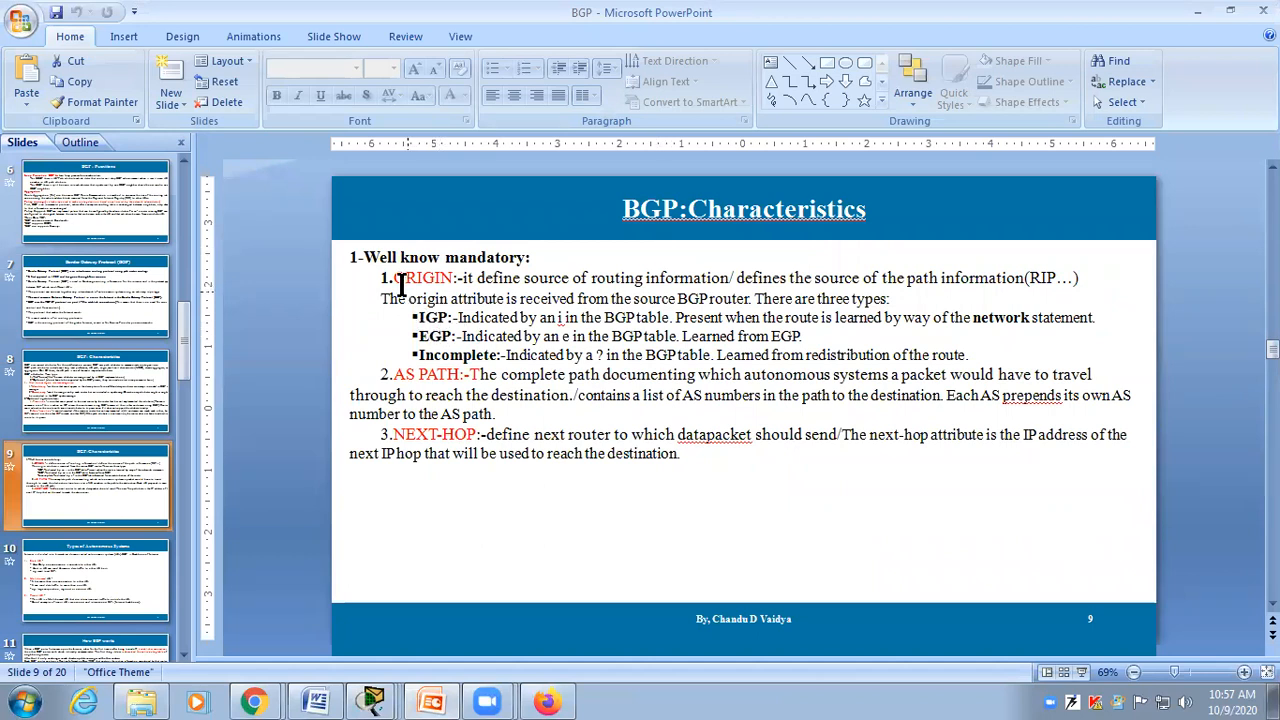
{"action": "left_click_drag", "start_coordinate": [395, 278], "coordinate": [452, 278]}
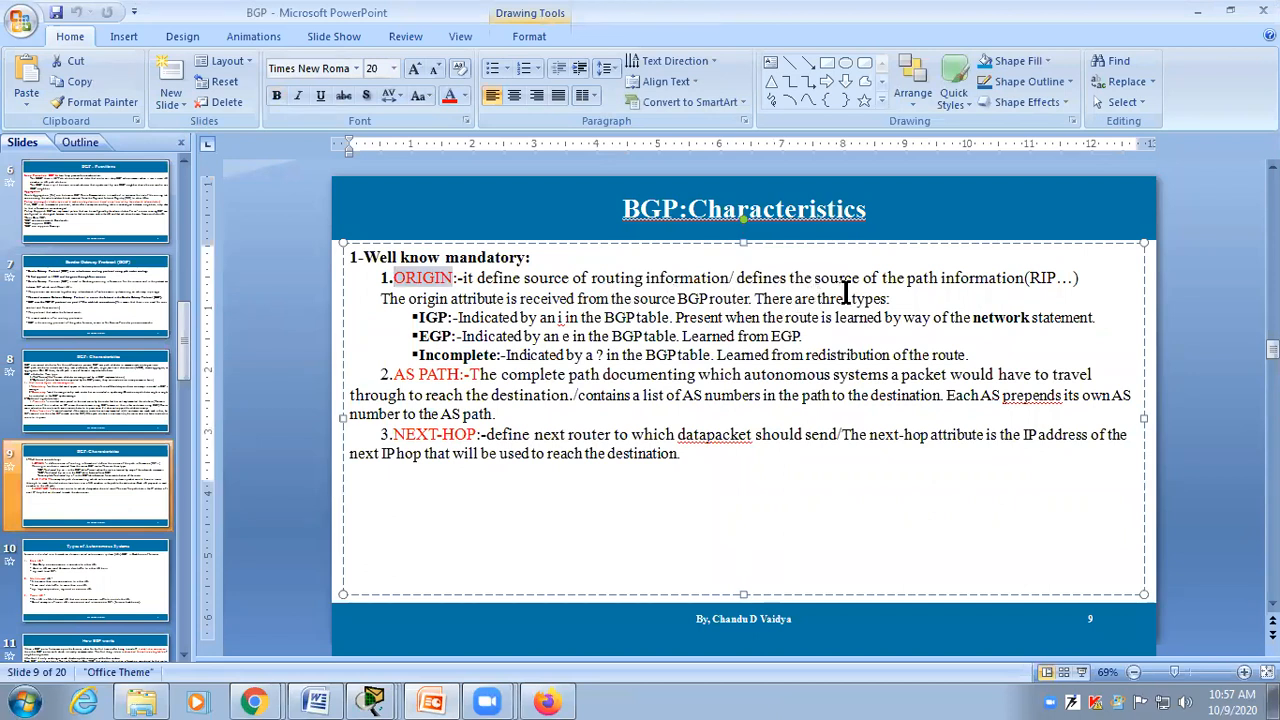
{"action": "left_click_drag", "start_coordinate": [875, 280], "coordinate": [986, 280]}
{"action": "left_click", "coordinate": [537, 334]}
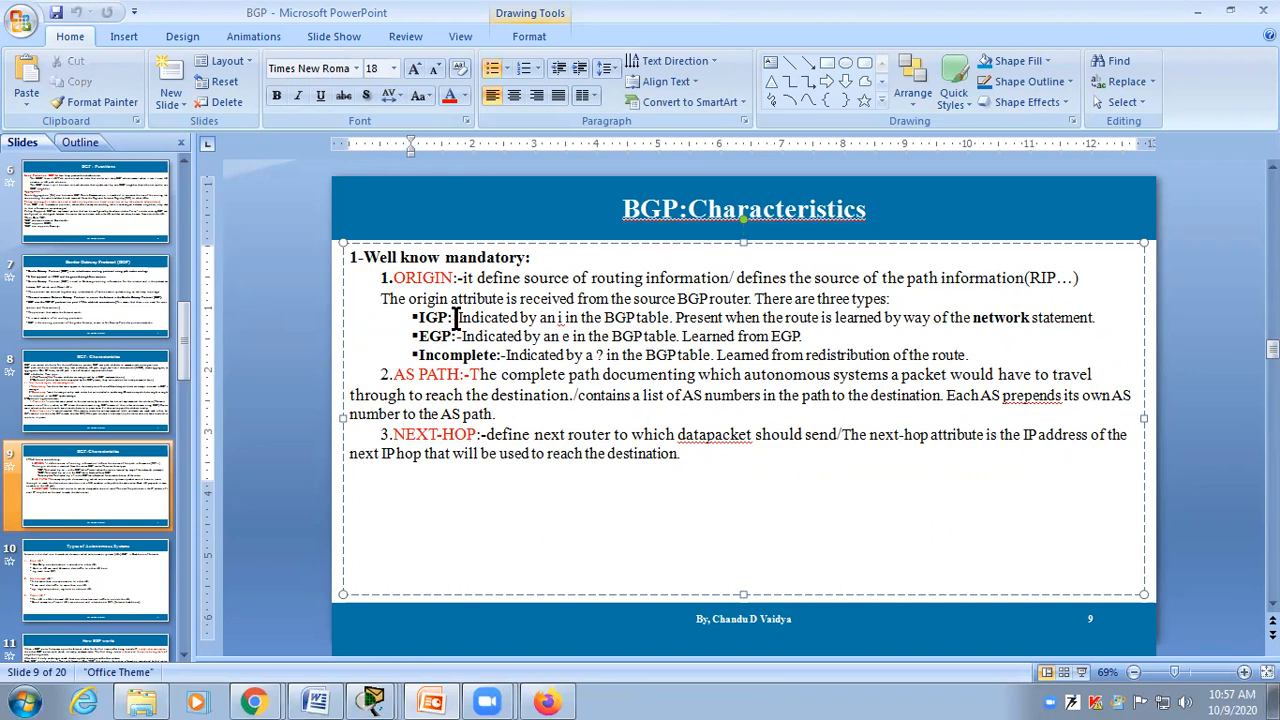
{"action": "left_click_drag", "start_coordinate": [455, 317], "coordinate": [783, 318]}
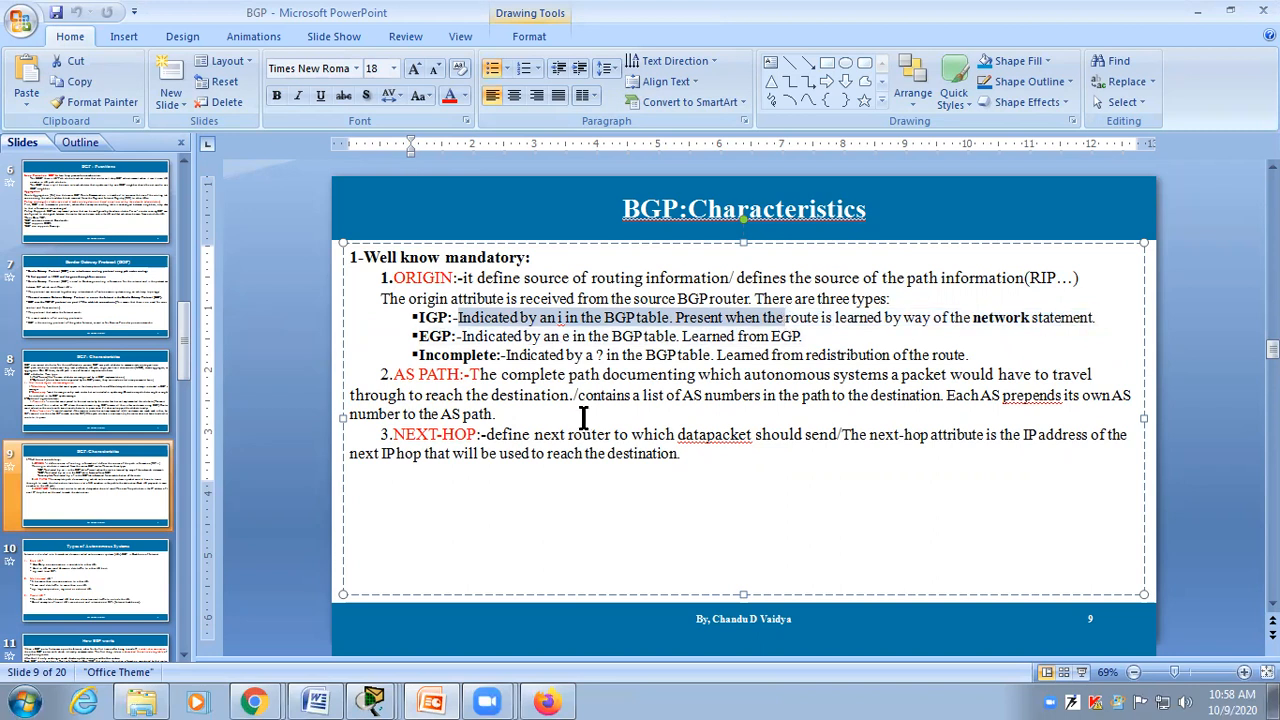
Step: Switch to the Pune router's window in Packet Tracer and examine the IGP origin code in its BGP output
{"action": "left_click", "coordinate": [372, 703]}
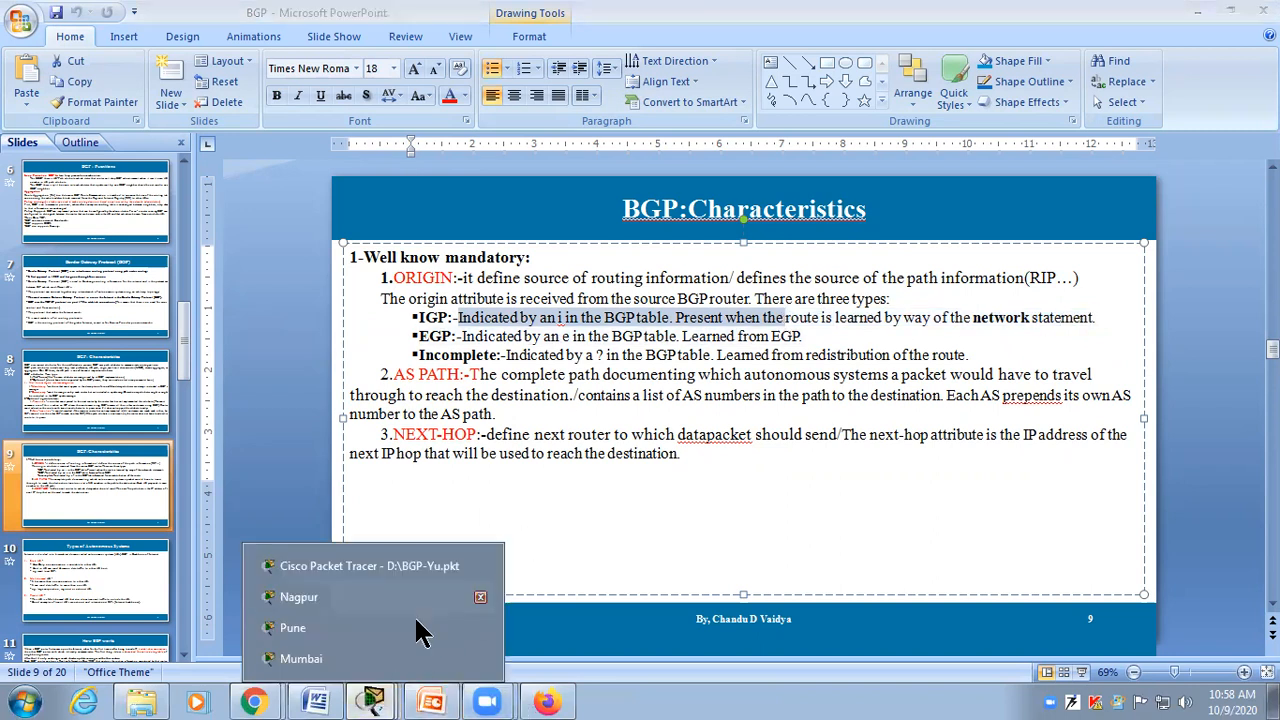
{"action": "left_click", "coordinate": [300, 630]}
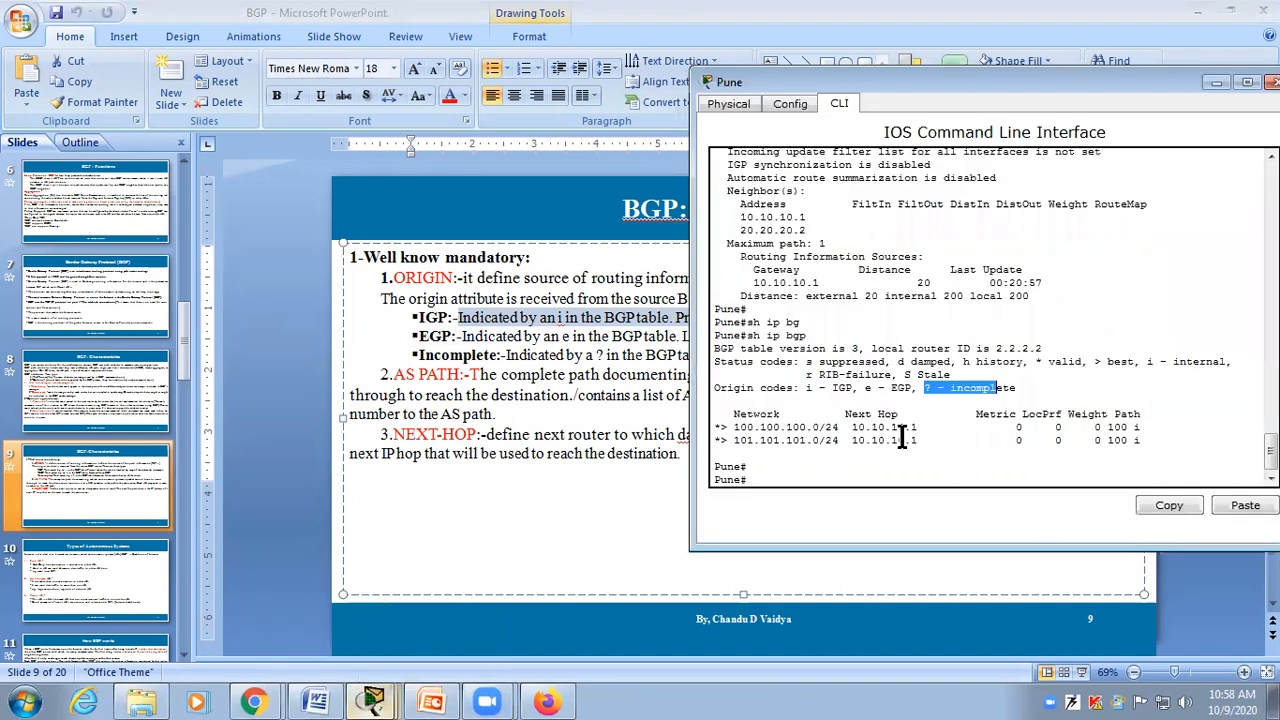
{"action": "left_click_drag", "start_coordinate": [853, 392], "coordinate": [800, 392]}
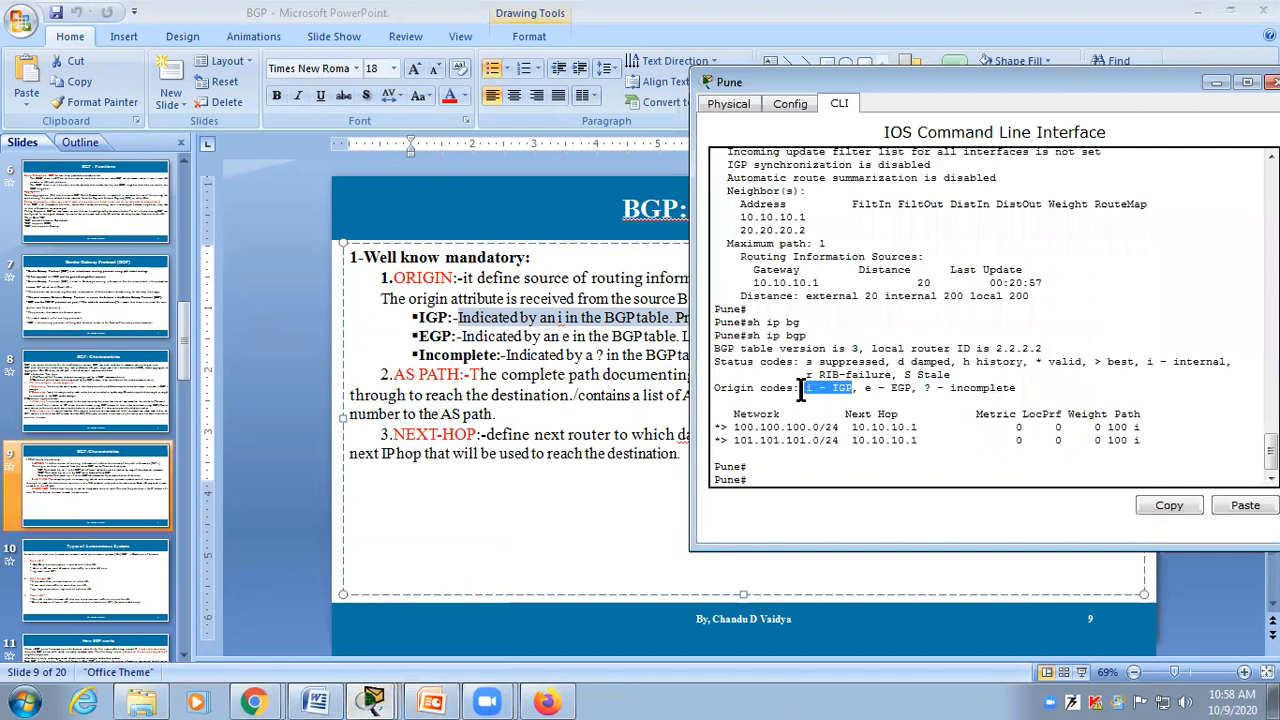
{"action": "left_click", "coordinate": [855, 387]}
Step: Move the Pune window aside to uncover more of the slide, and examine the incomplete origin code and the BGP table entries
{"action": "left_click_drag", "start_coordinate": [862, 82], "coordinate": [1061, 65]}
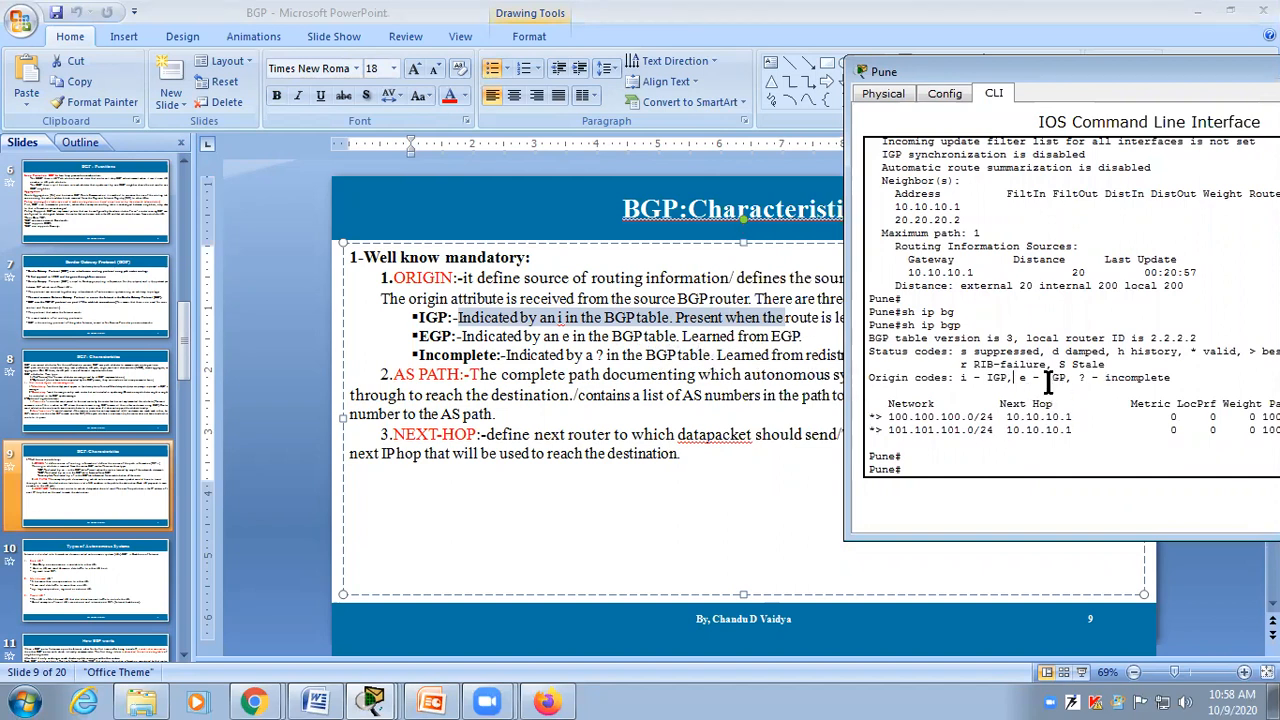
{"action": "left_click_drag", "start_coordinate": [1078, 378], "coordinate": [1172, 378]}
{"action": "left_click", "coordinate": [1082, 380]}
{"action": "left_click_drag", "start_coordinate": [965, 58], "coordinate": [895, 100]}
{"action": "left_click_drag", "start_coordinate": [818, 442], "coordinate": [891, 533]}
{"action": "left_click", "coordinate": [840, 508]}
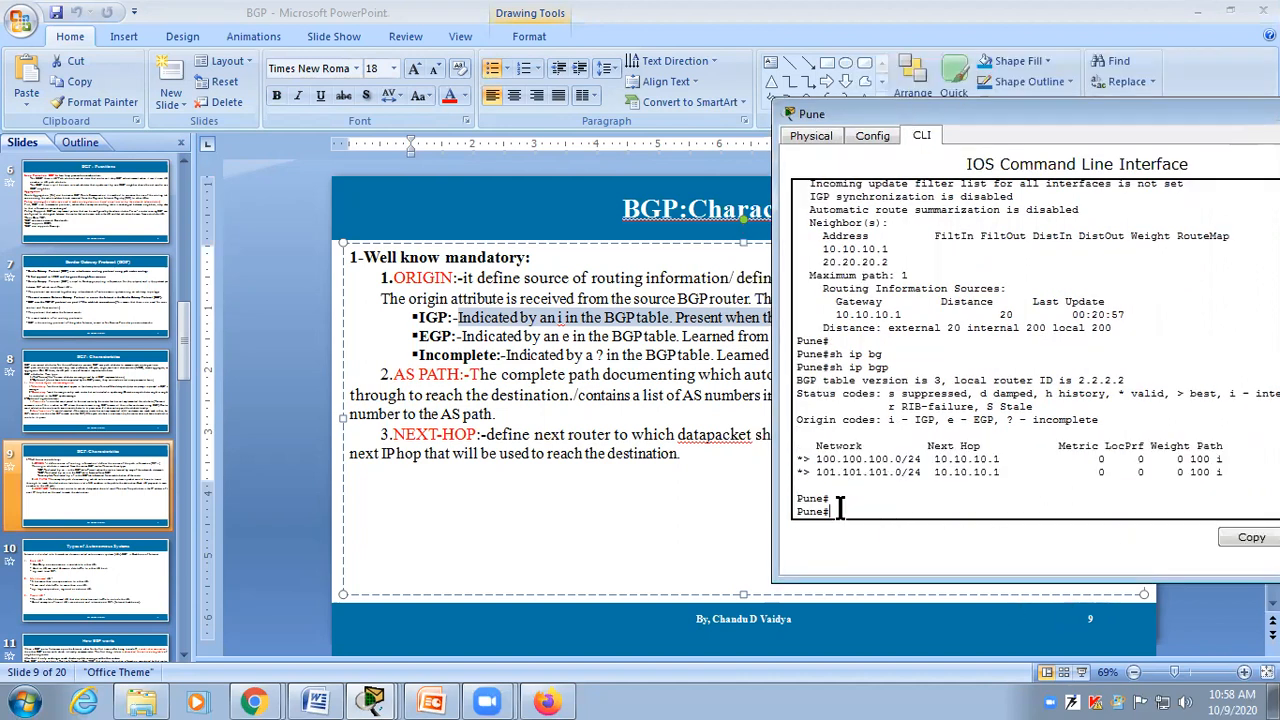
Step: Switch to the main Packet Tracer window showing the BGP-Yu.pkt topology
{"action": "left_click", "coordinate": [315, 700]}
{"action": "mouse_move", "coordinate": [372, 700]}
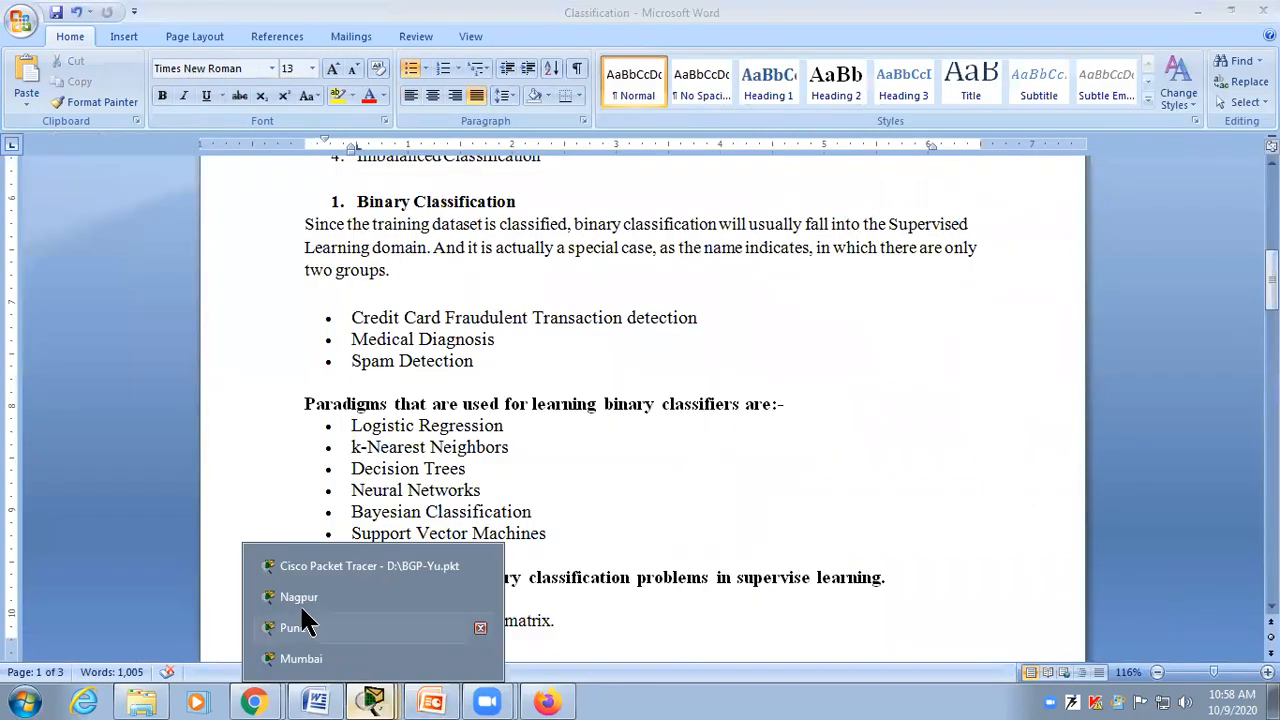
{"action": "left_click", "coordinate": [308, 566]}
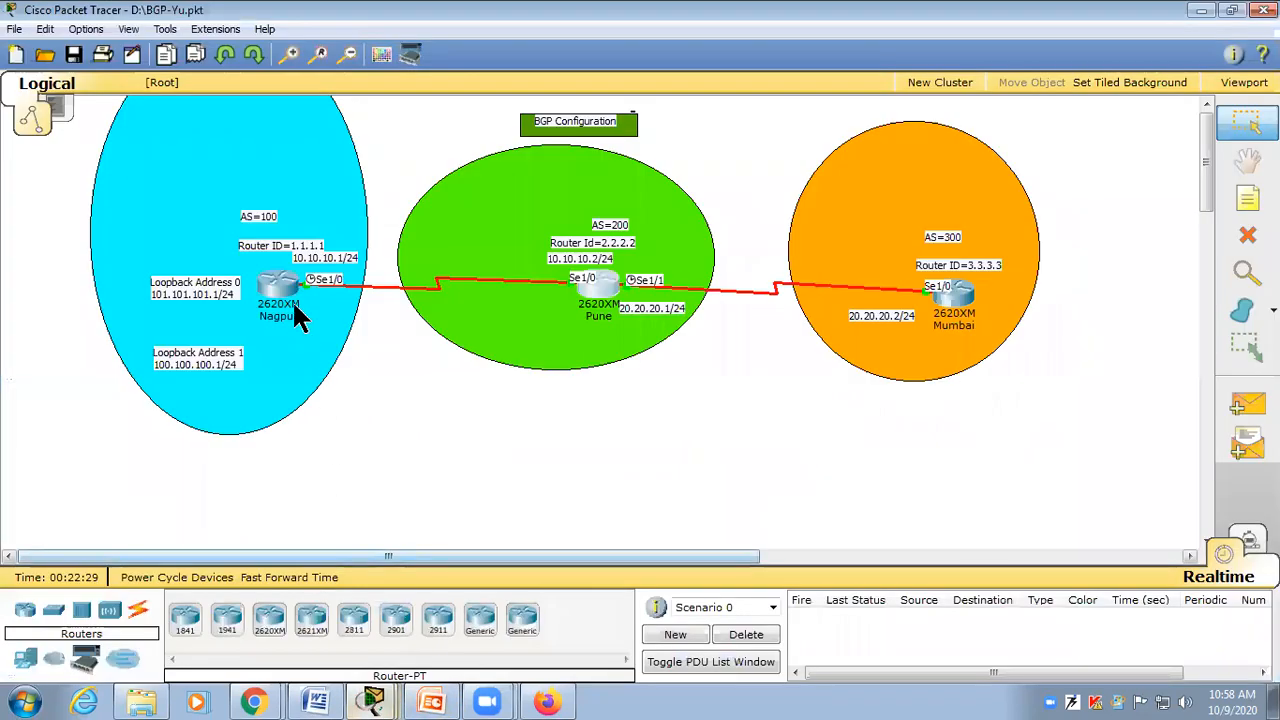